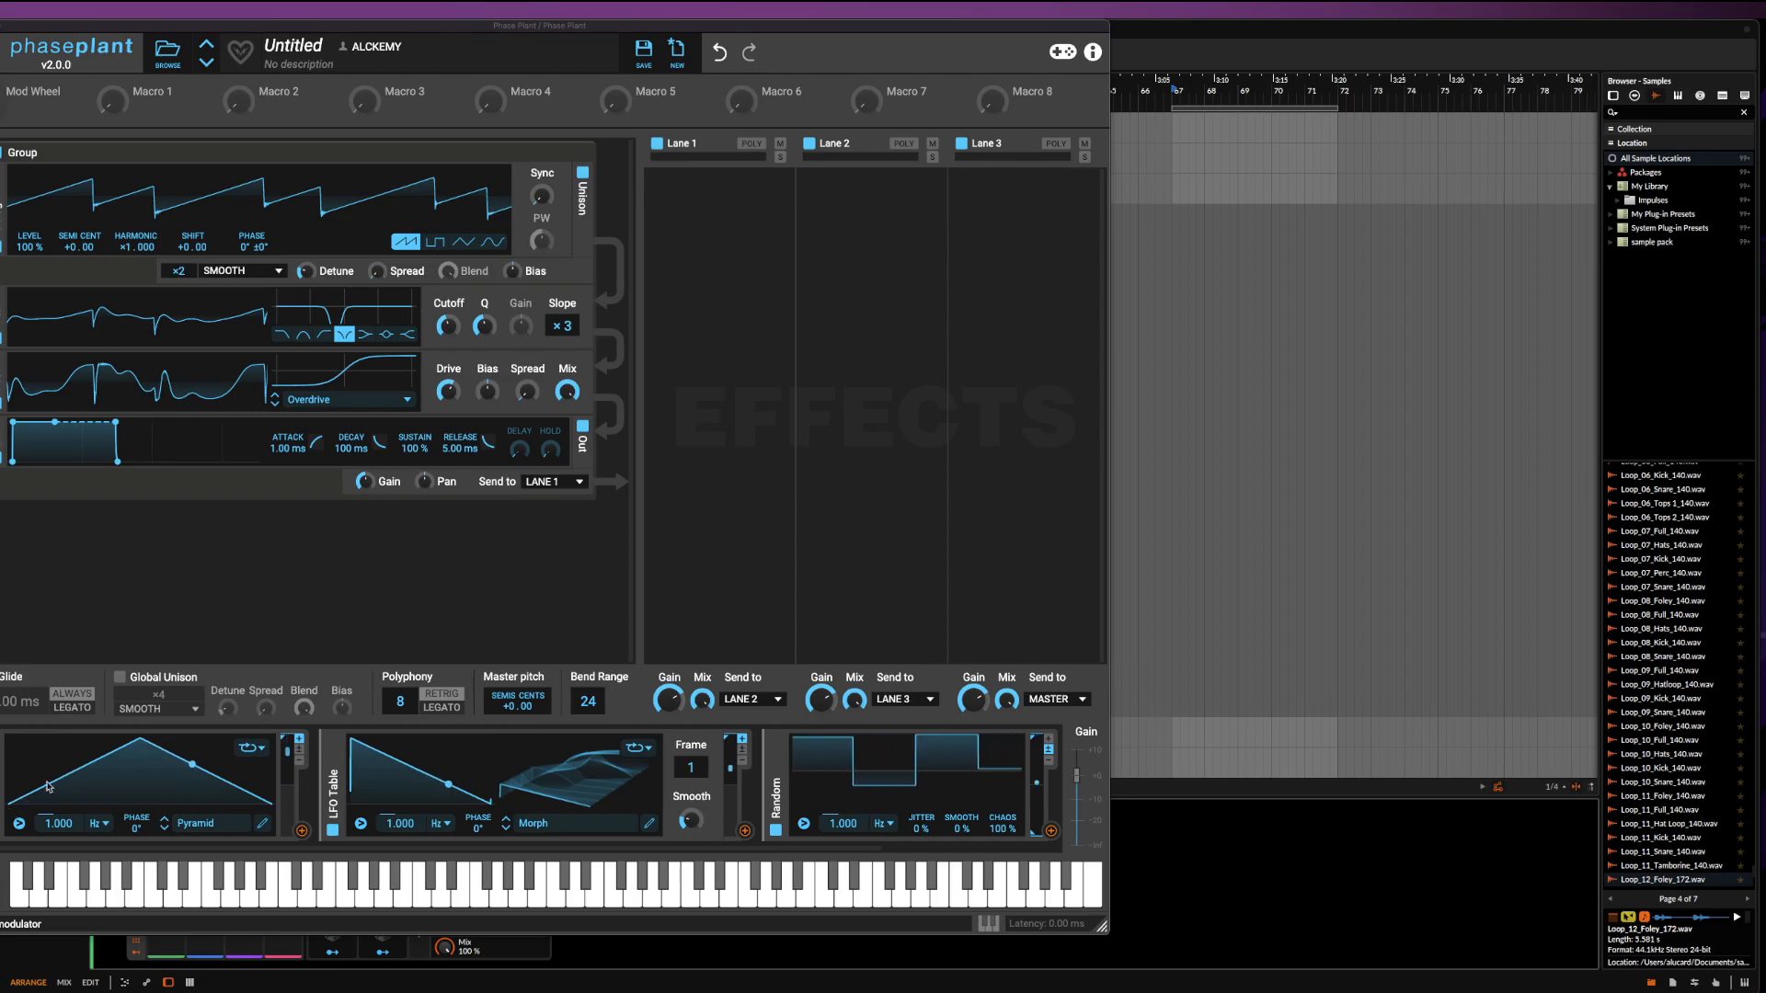
# Reshape the Pyramid LFO into a curve with three peaks and two dips, and remove that LFO modulator
pyautogui.doubleClick(251, 781)
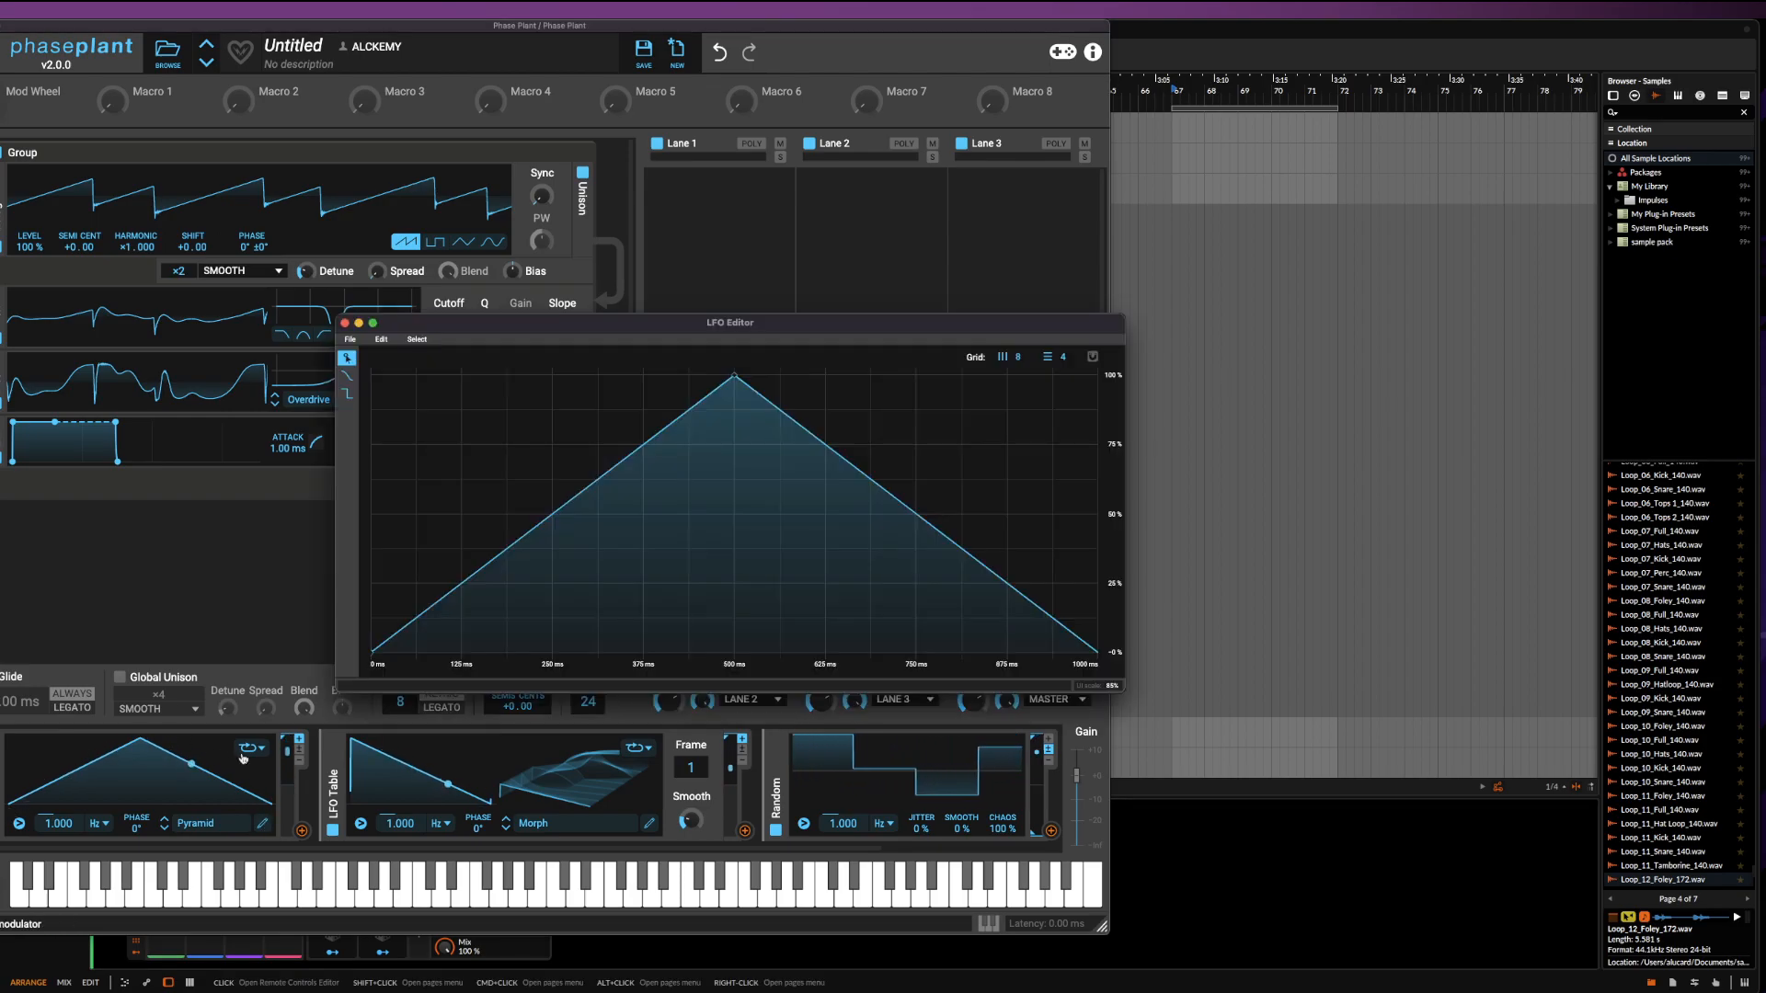
pyautogui.moveTo(574, 498); pyautogui.dragTo(538, 455)
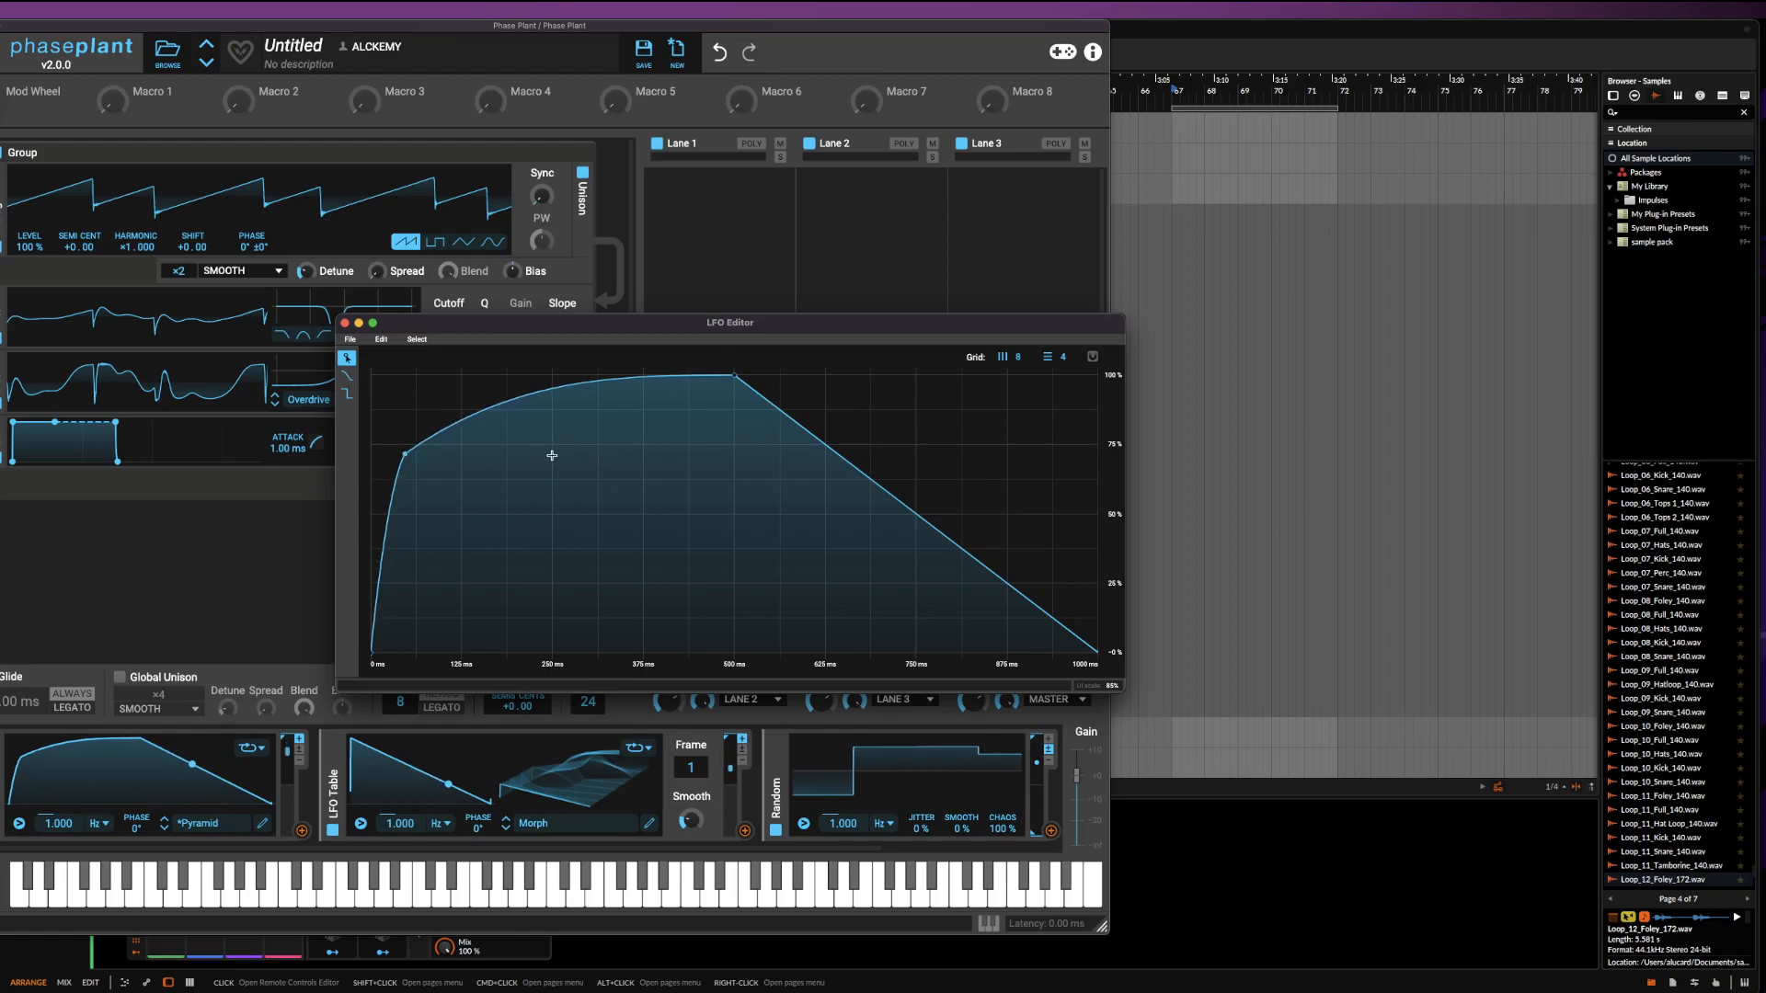
pyautogui.moveTo(570, 384); pyautogui.dragTo(577, 607)
pyautogui.moveTo(865, 479); pyautogui.dragTo(978, 422)
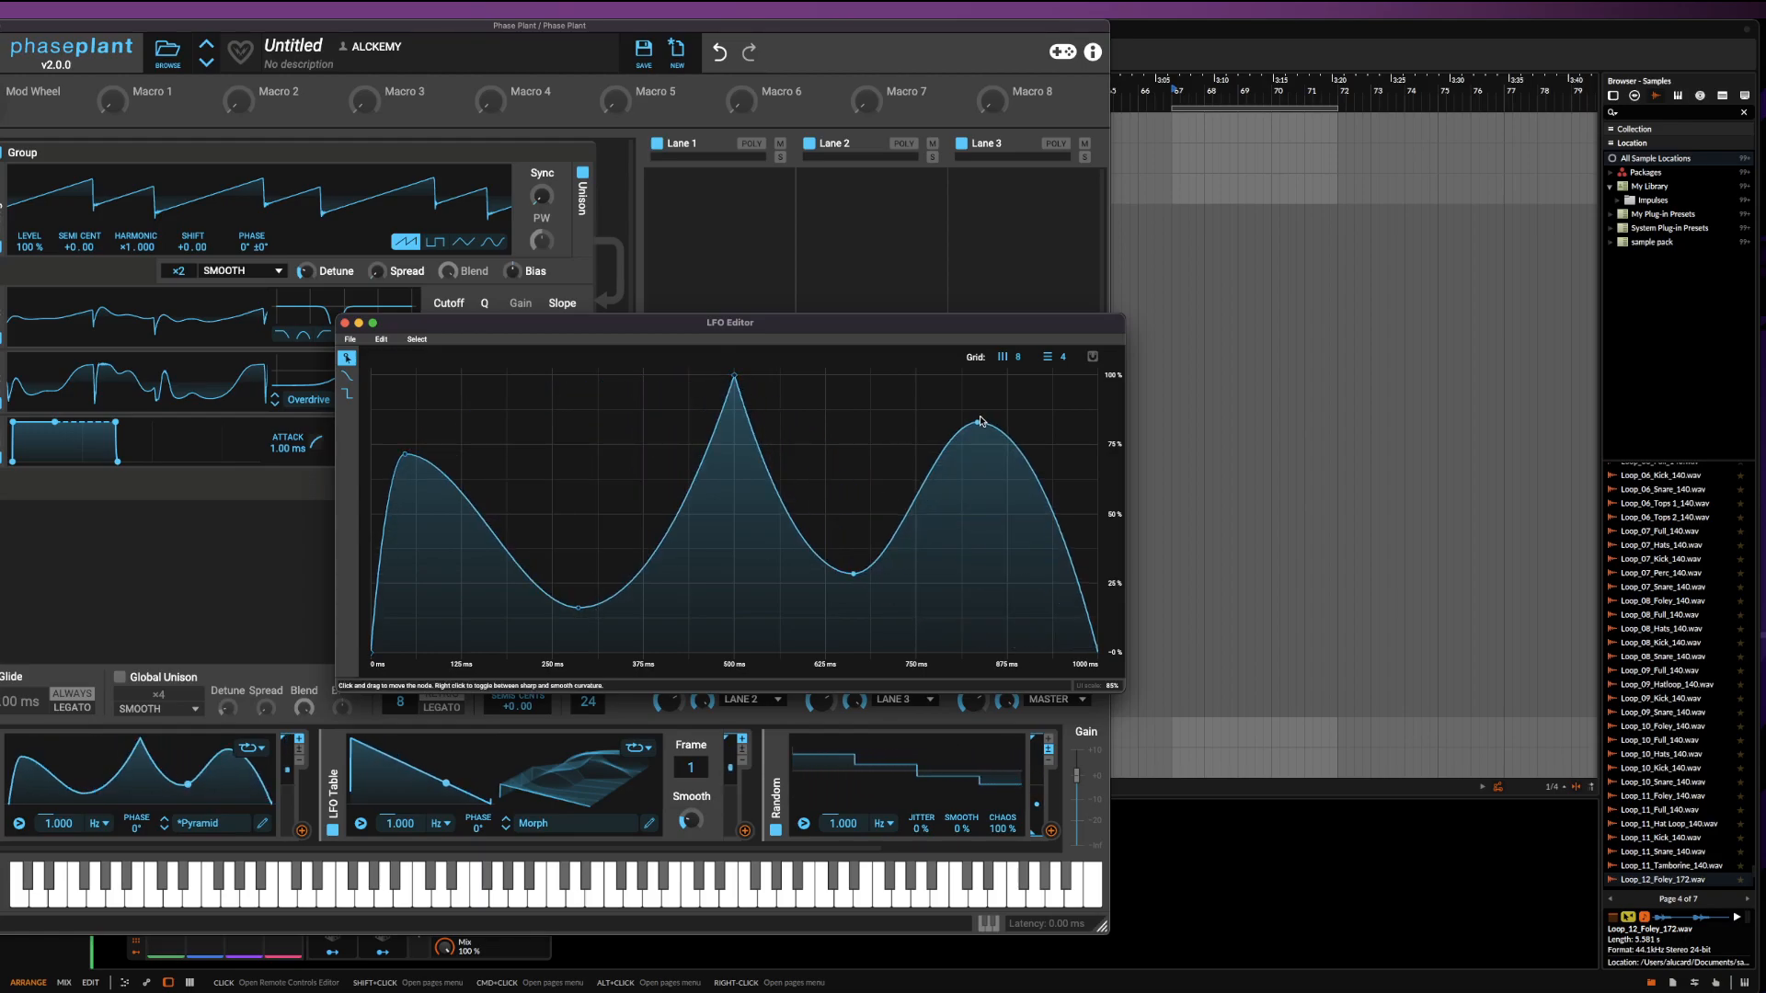
pyautogui.click(343, 323)
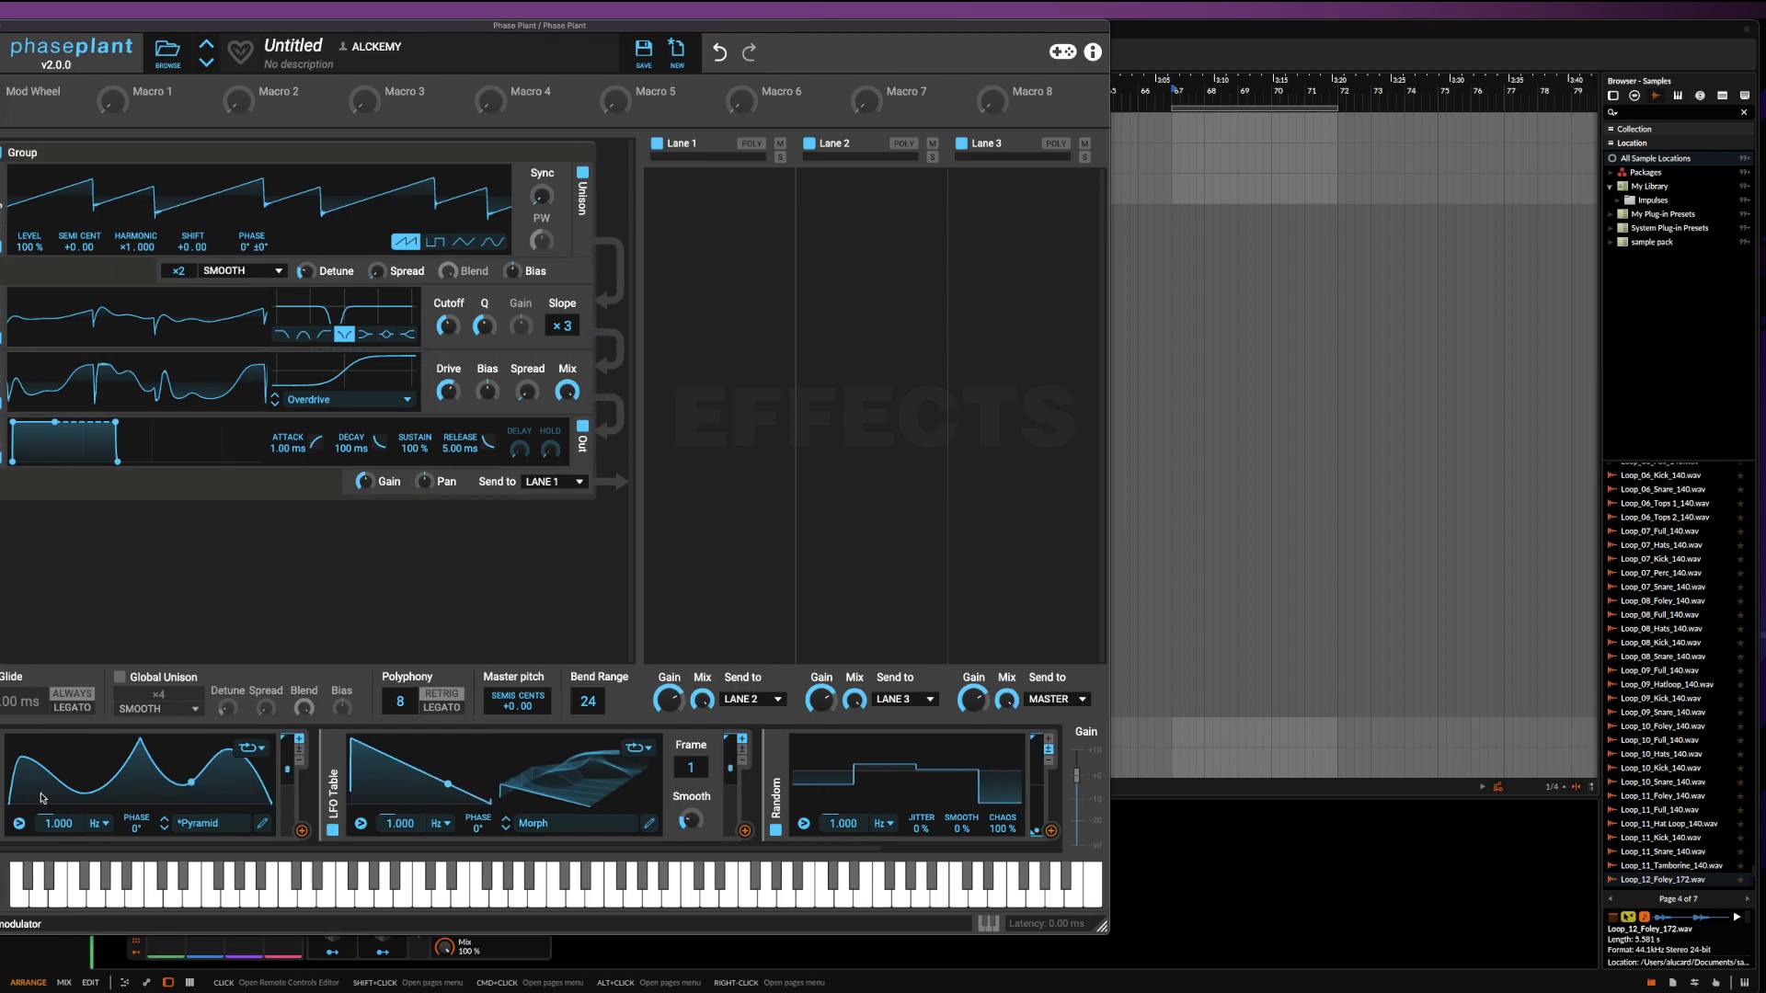
pyautogui.click(3, 742)
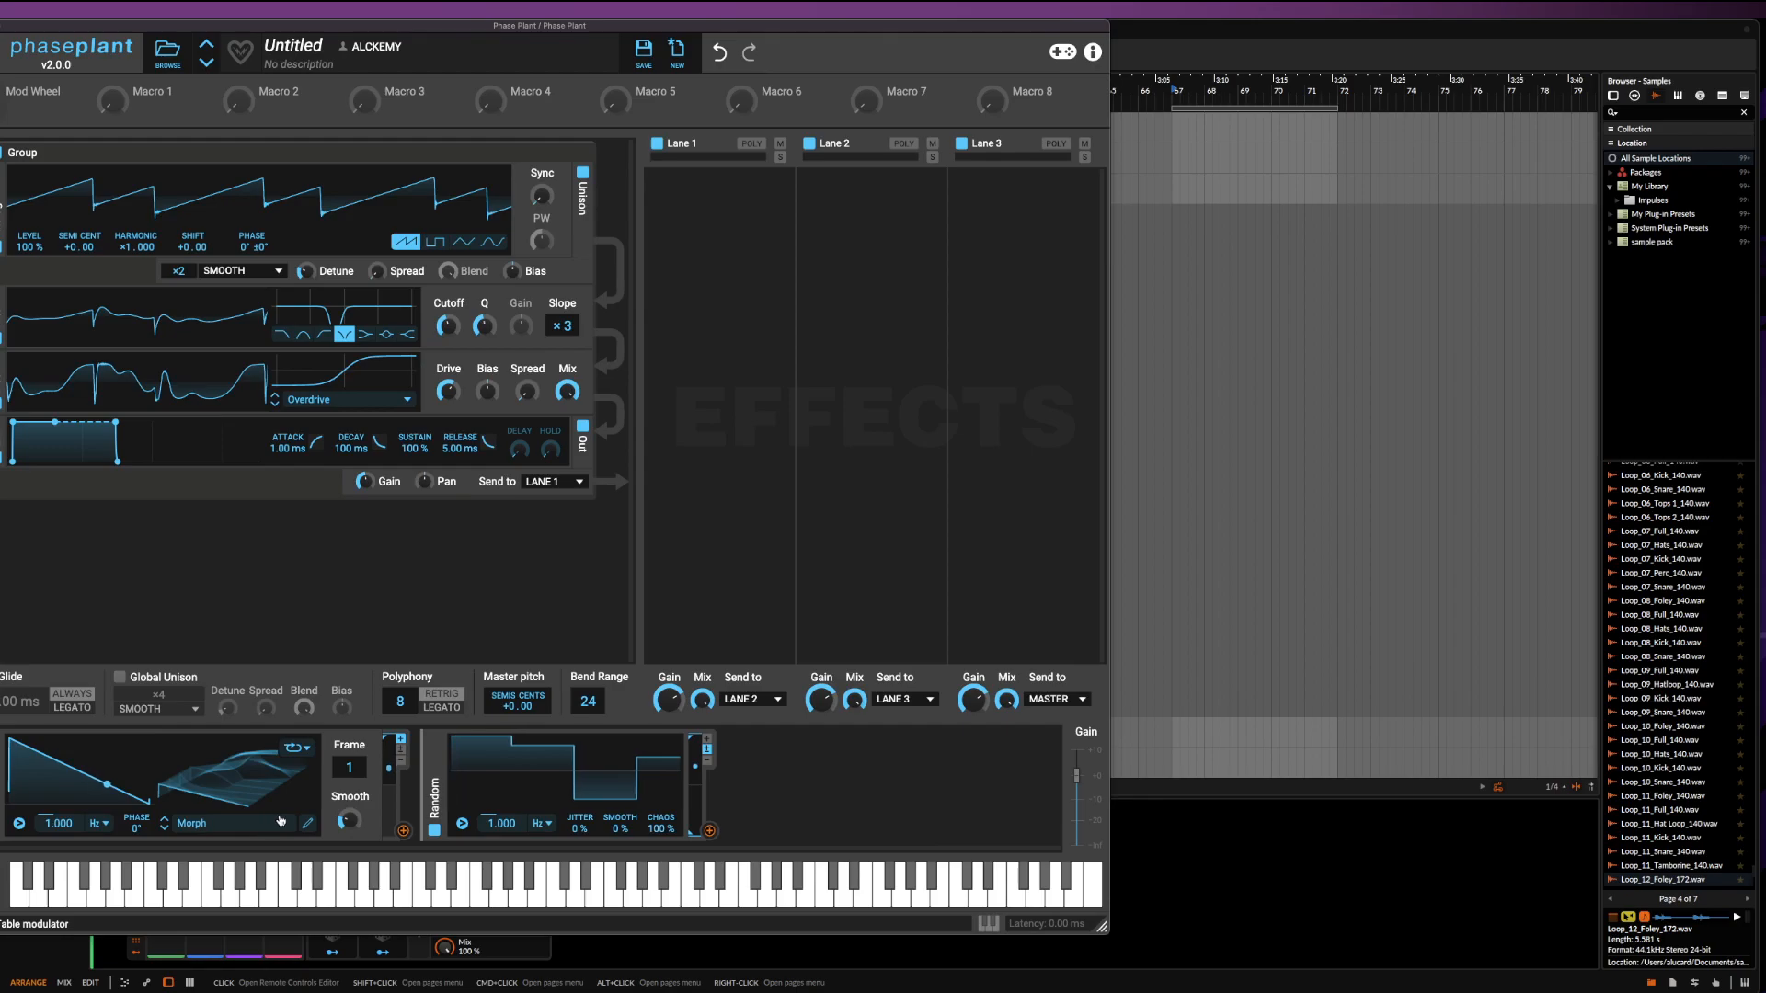
# Look at the Morph table's frames and browse the factory's Simple LFO tables
pyautogui.moveTo(350, 768)
pyautogui.mouseDown()
pyautogui.moveTo(349, 634)
pyautogui.moveTo(350, 768)
pyautogui.mouseUp()
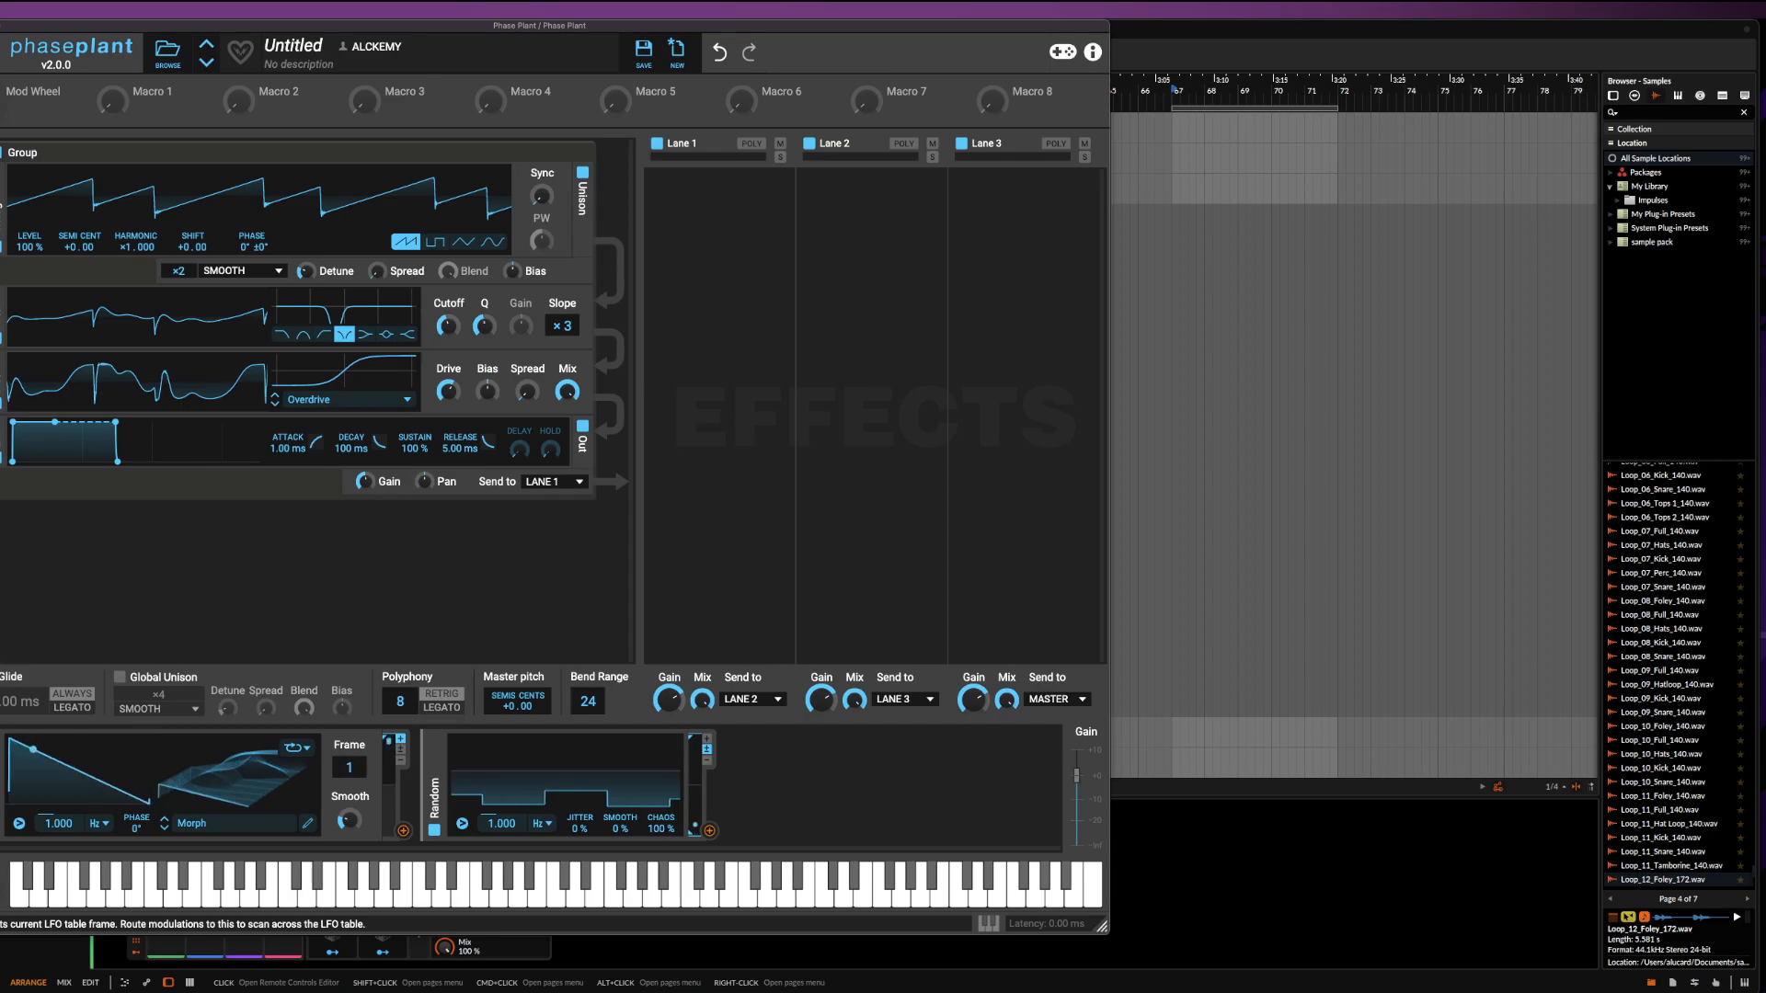
pyautogui.click(293, 823)
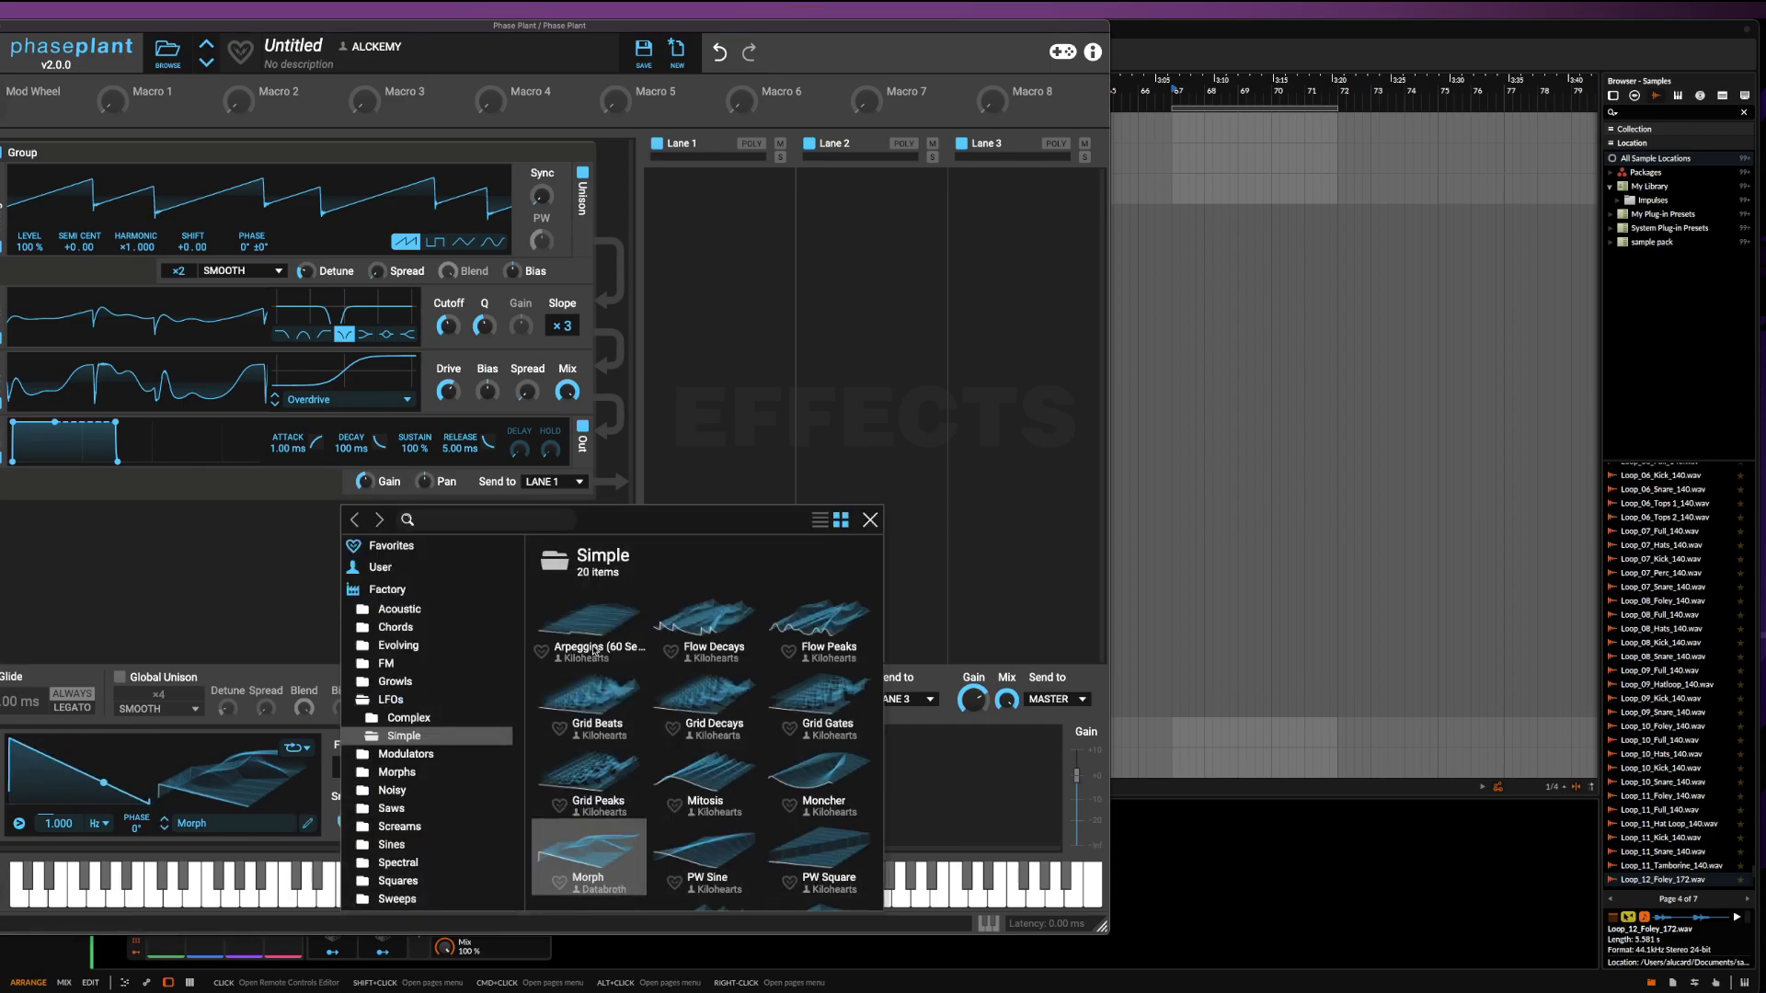
pyautogui.scroll(-1, 656, 664)
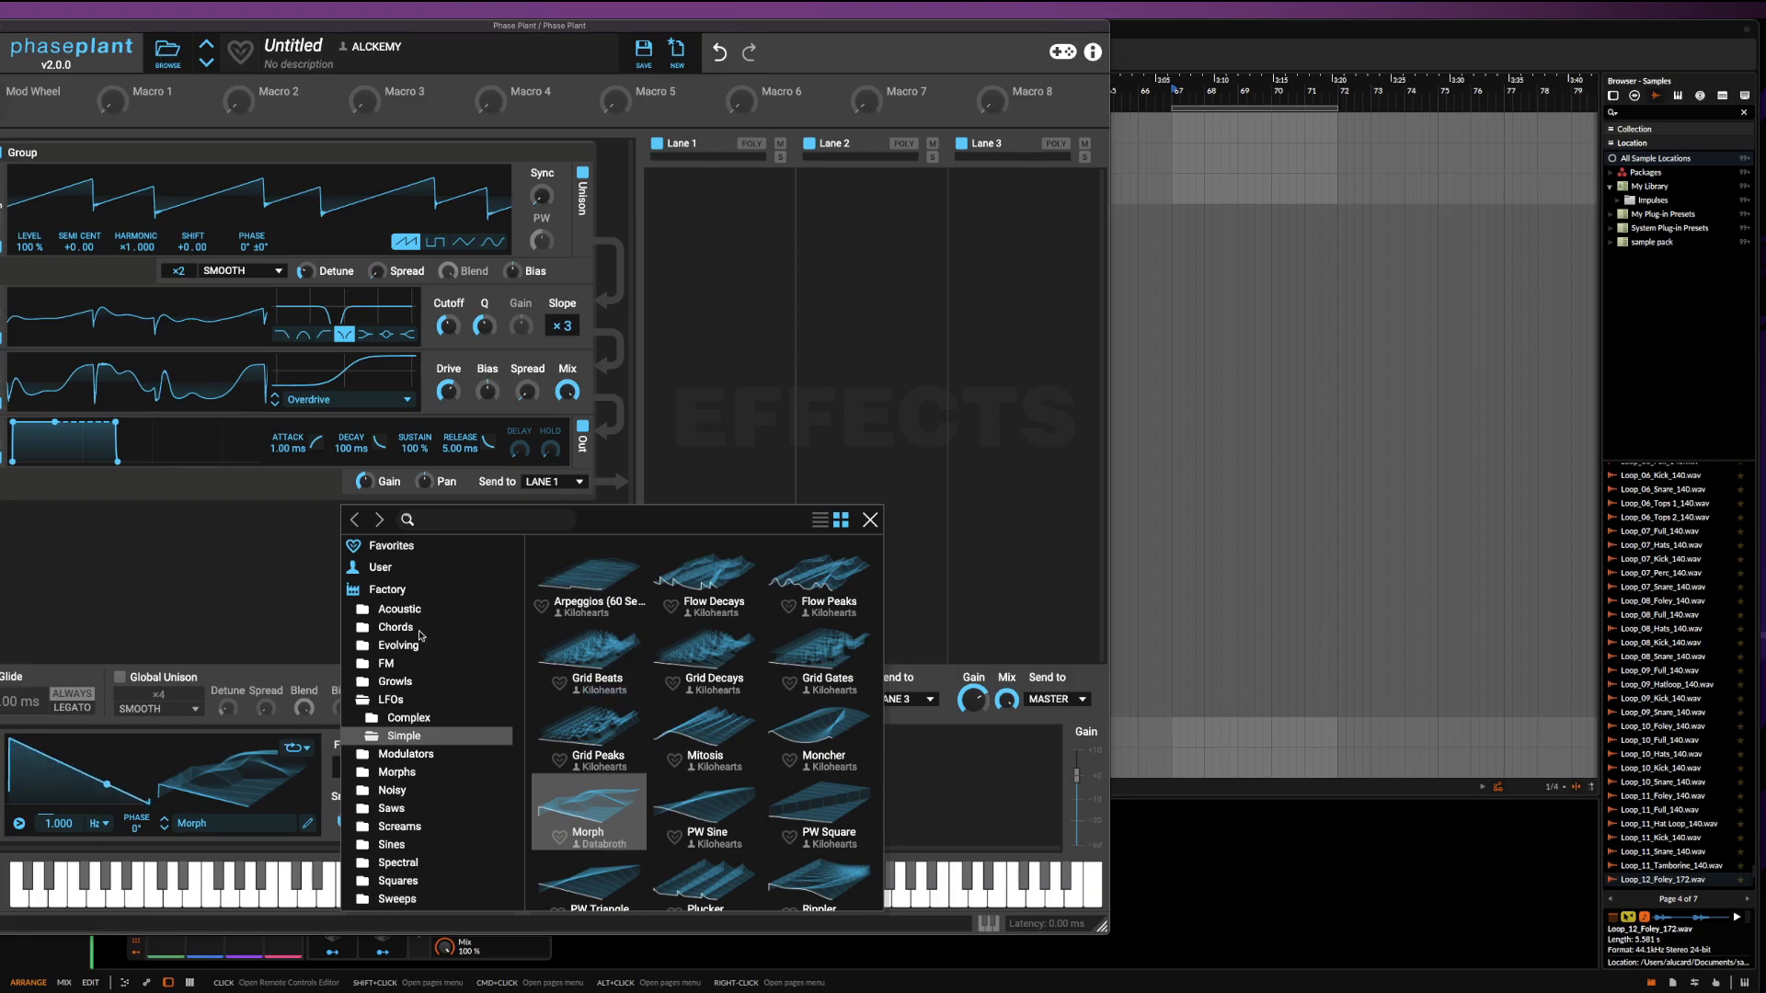
pyautogui.click(870, 520)
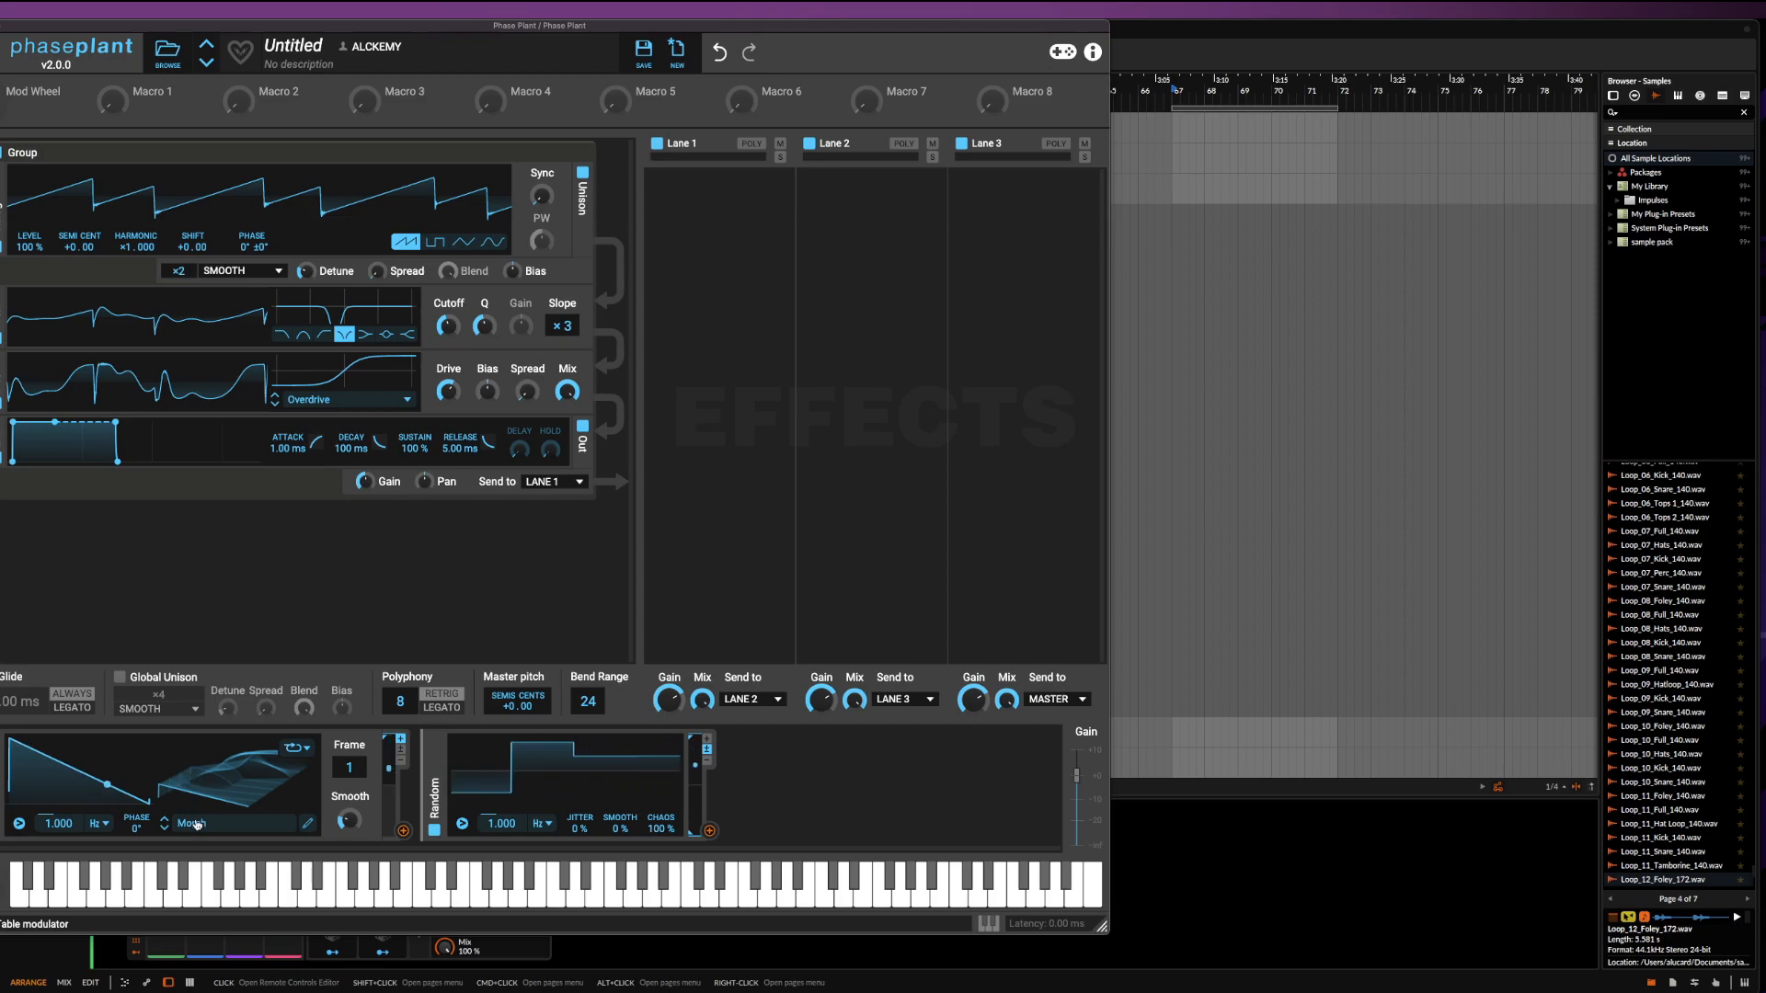
# Load the user table HEEBIES JEEBIES into the LFO Table modulator
pyautogui.click(246, 804)
pyautogui.click(355, 566)
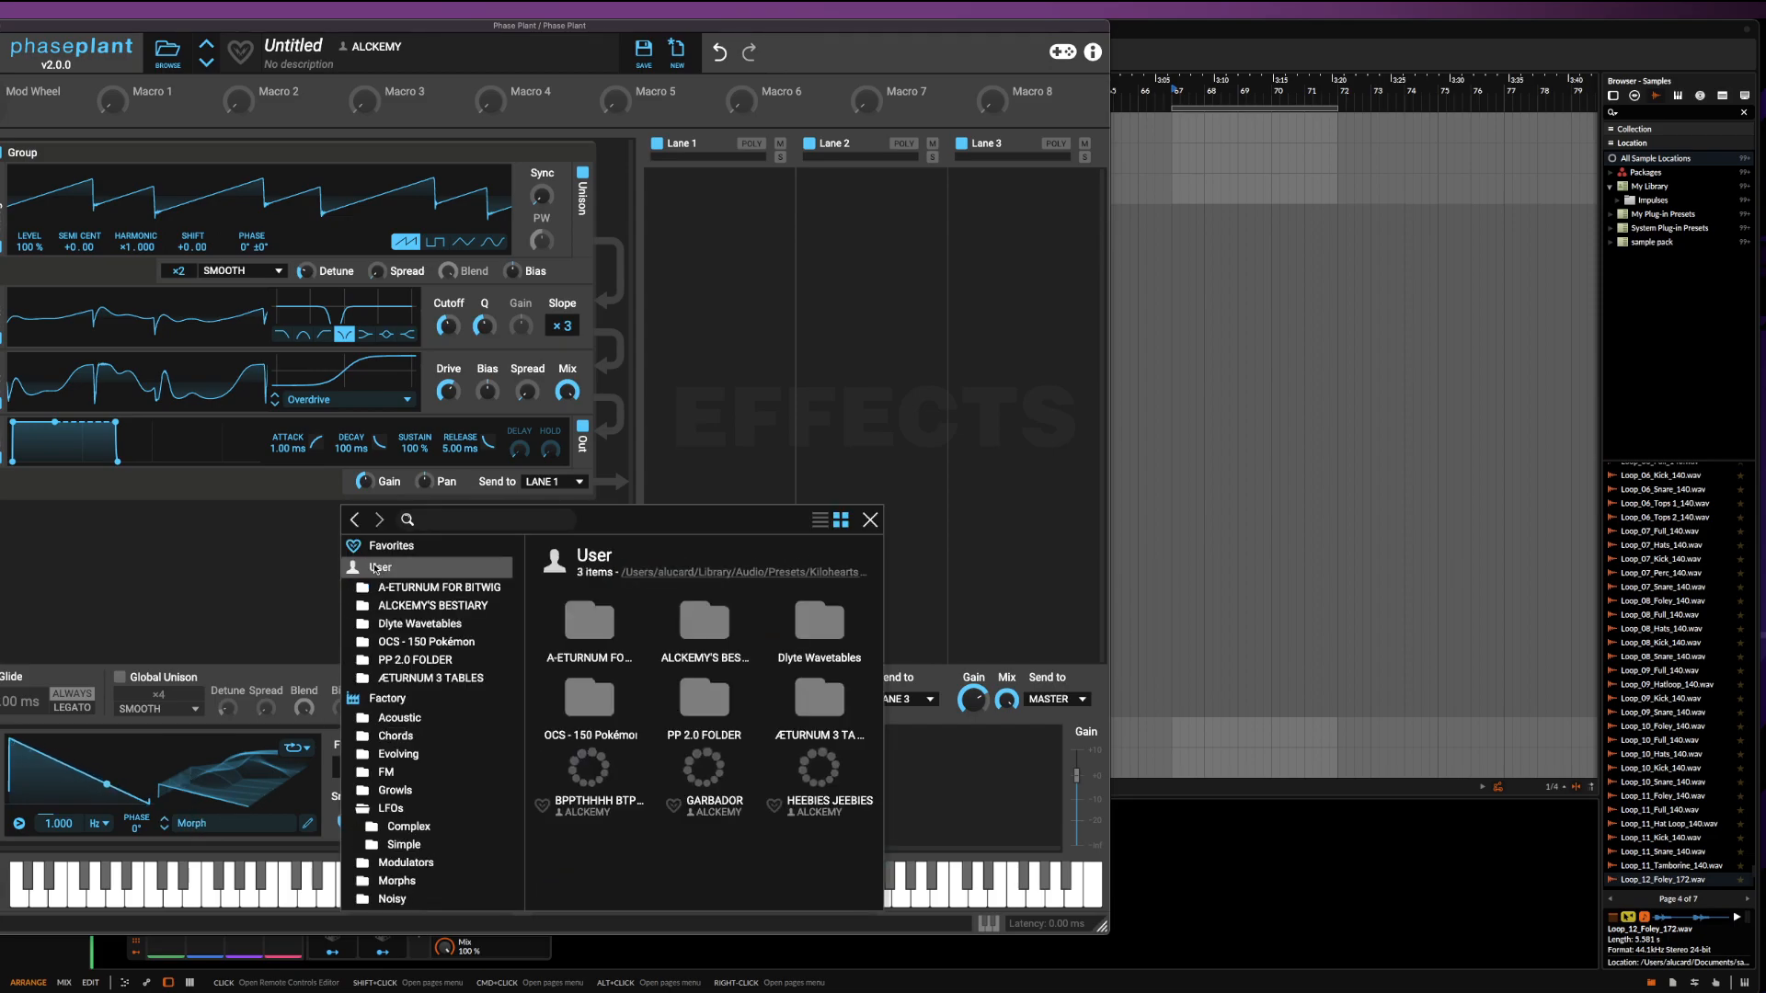
pyautogui.click(806, 778)
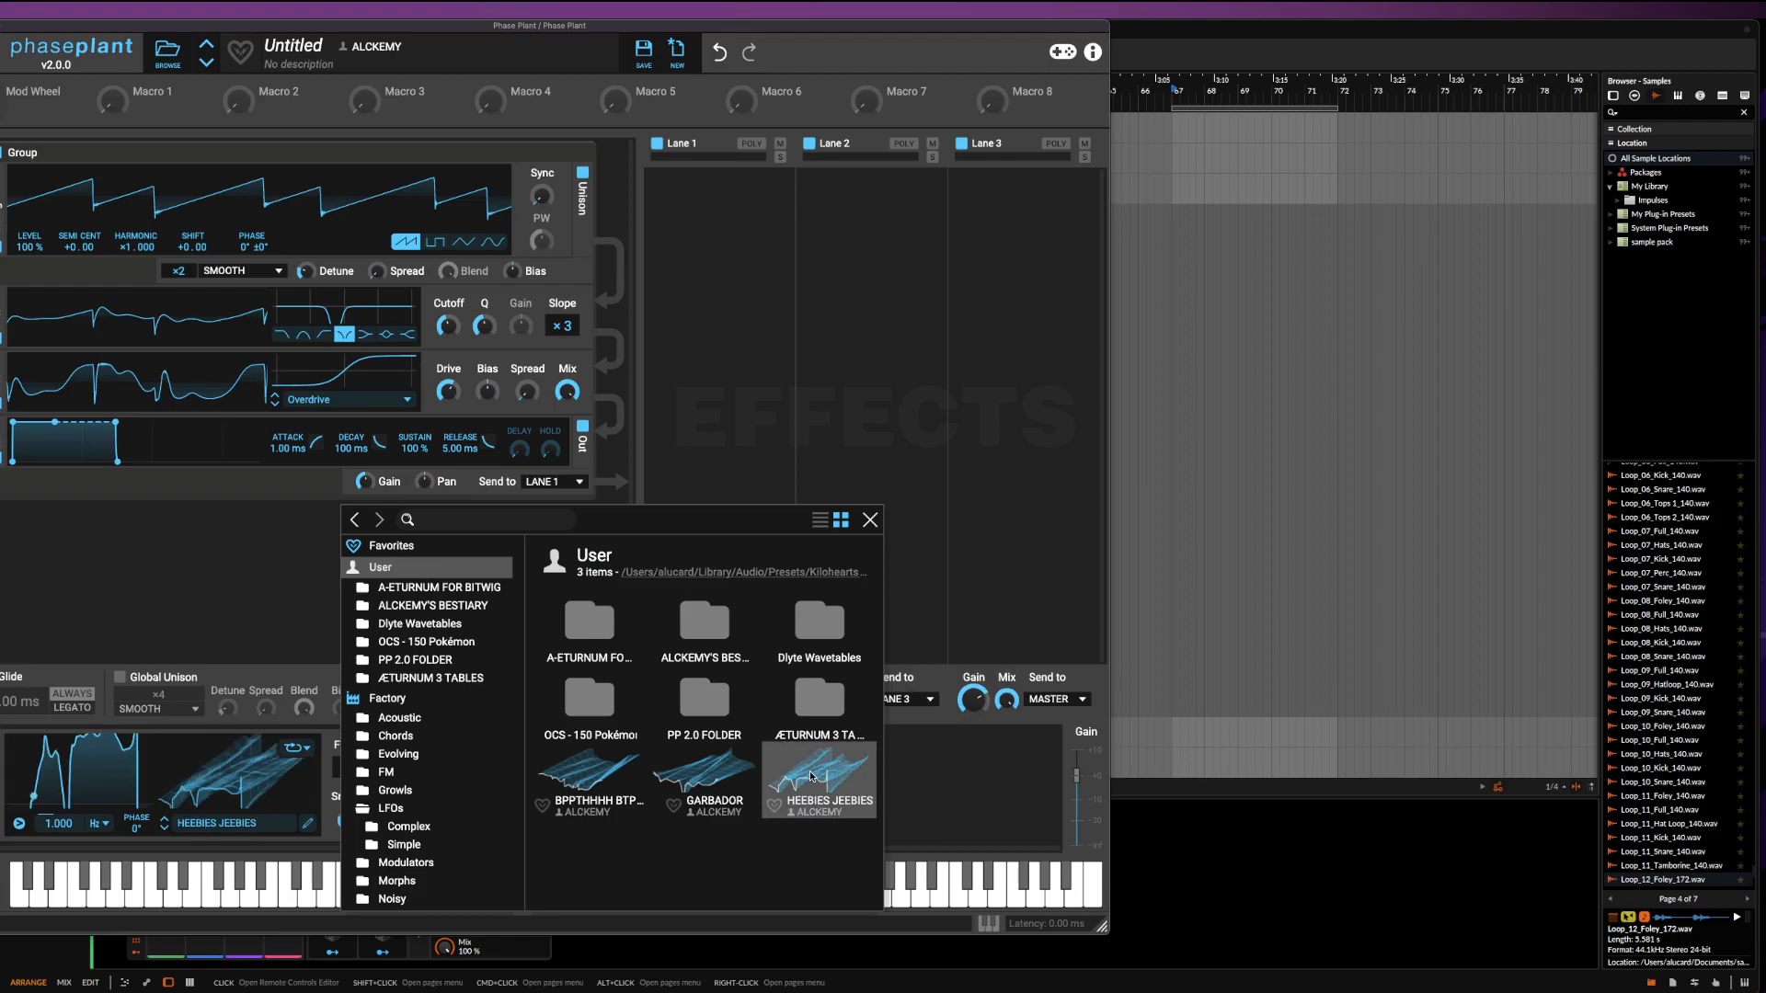
pyautogui.click(869, 521)
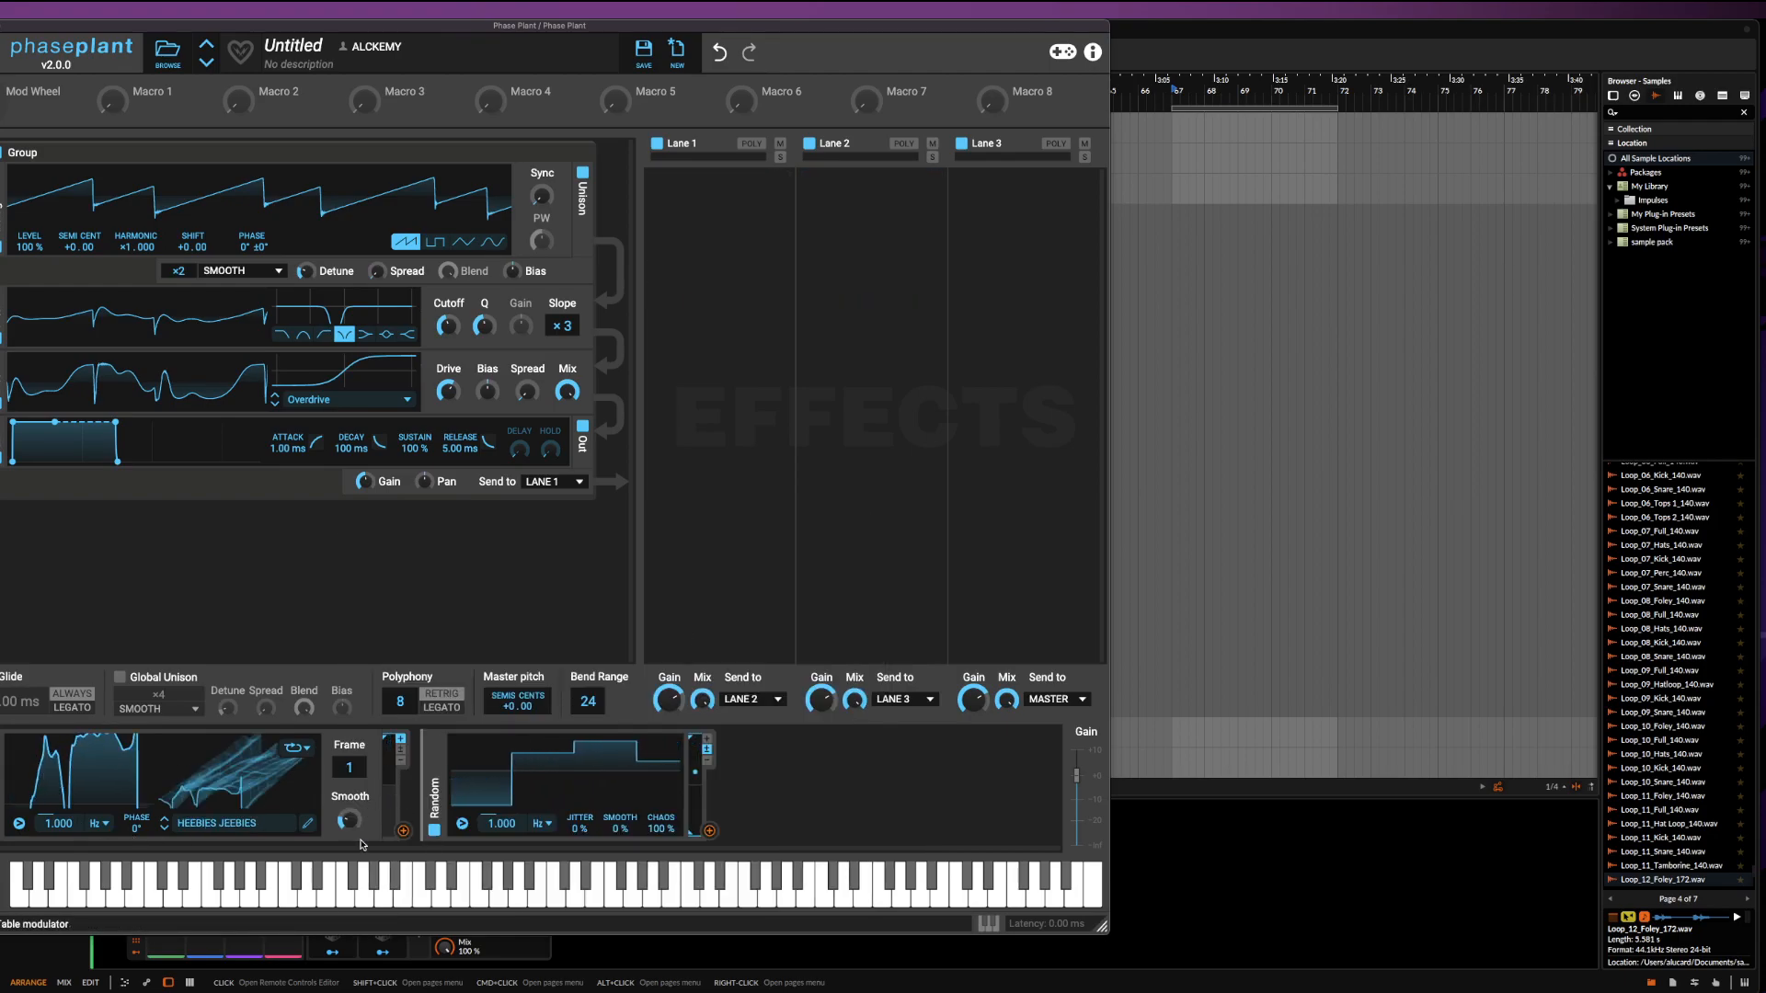
# Raise the LFO Table's Smooth to maximum and route the LFO Table to the filter's Cutoff
pyautogui.moveTo(349, 820); pyautogui.dragTo(349, 685)
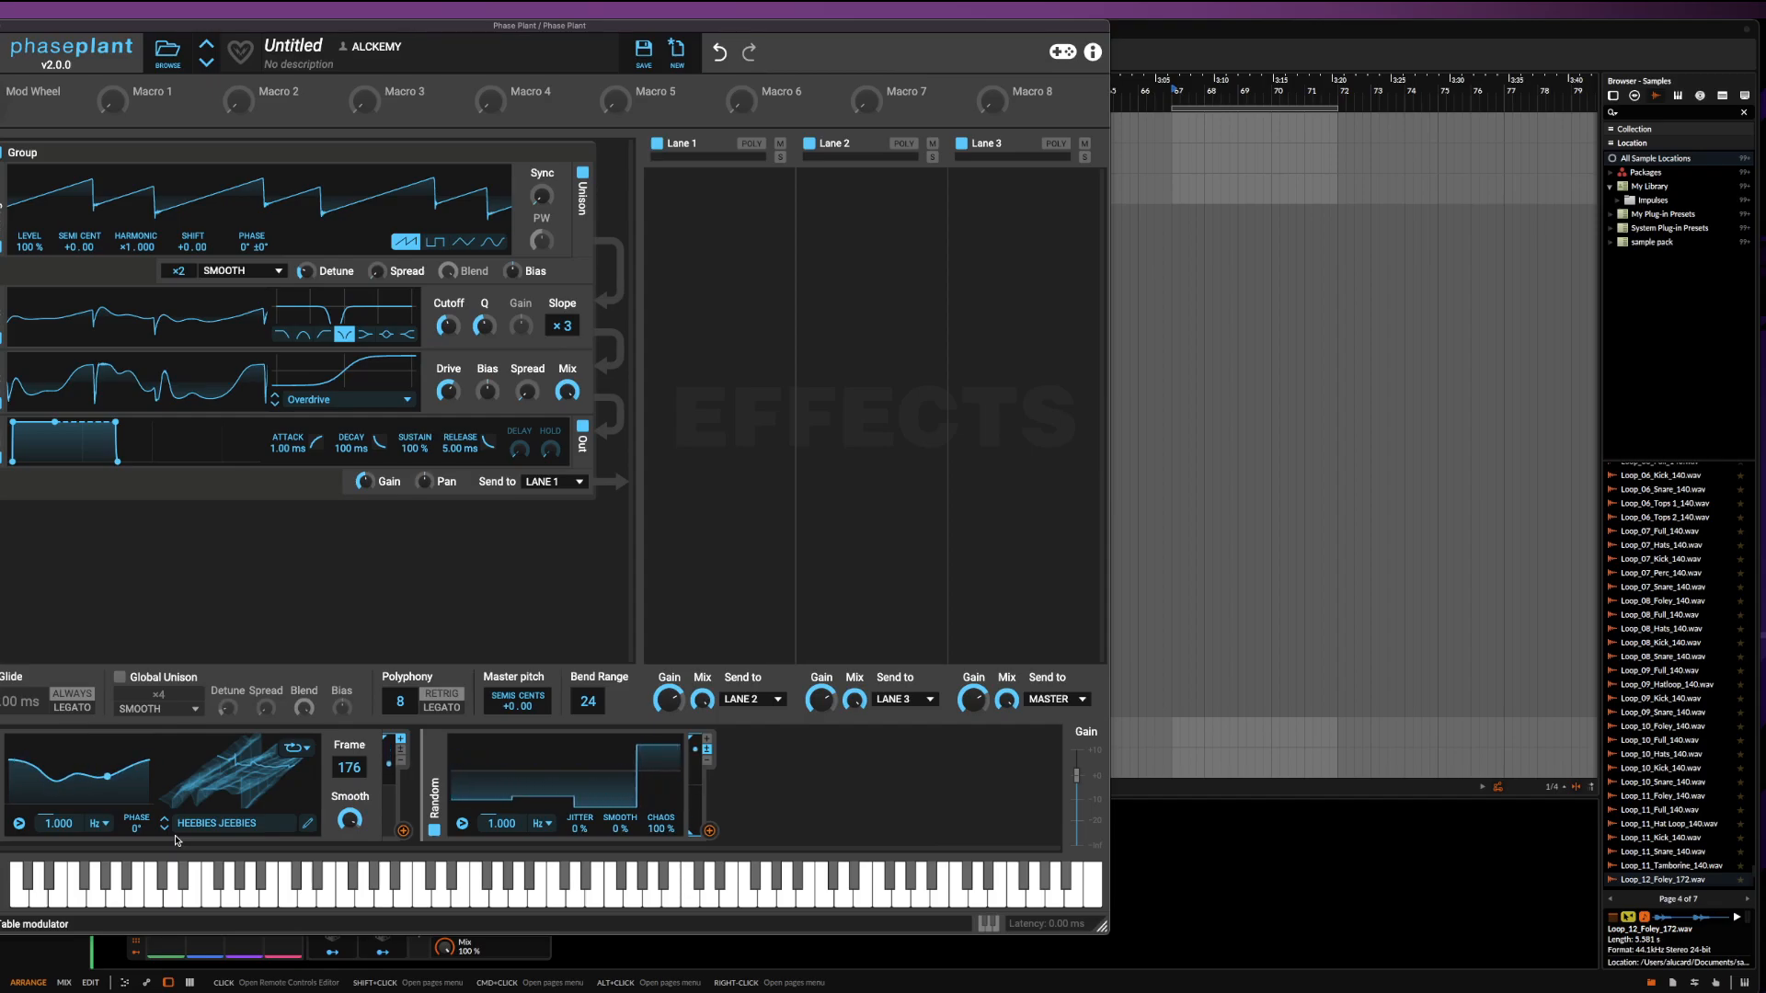
pyautogui.moveTo(403, 833); pyautogui.dragTo(445, 343)
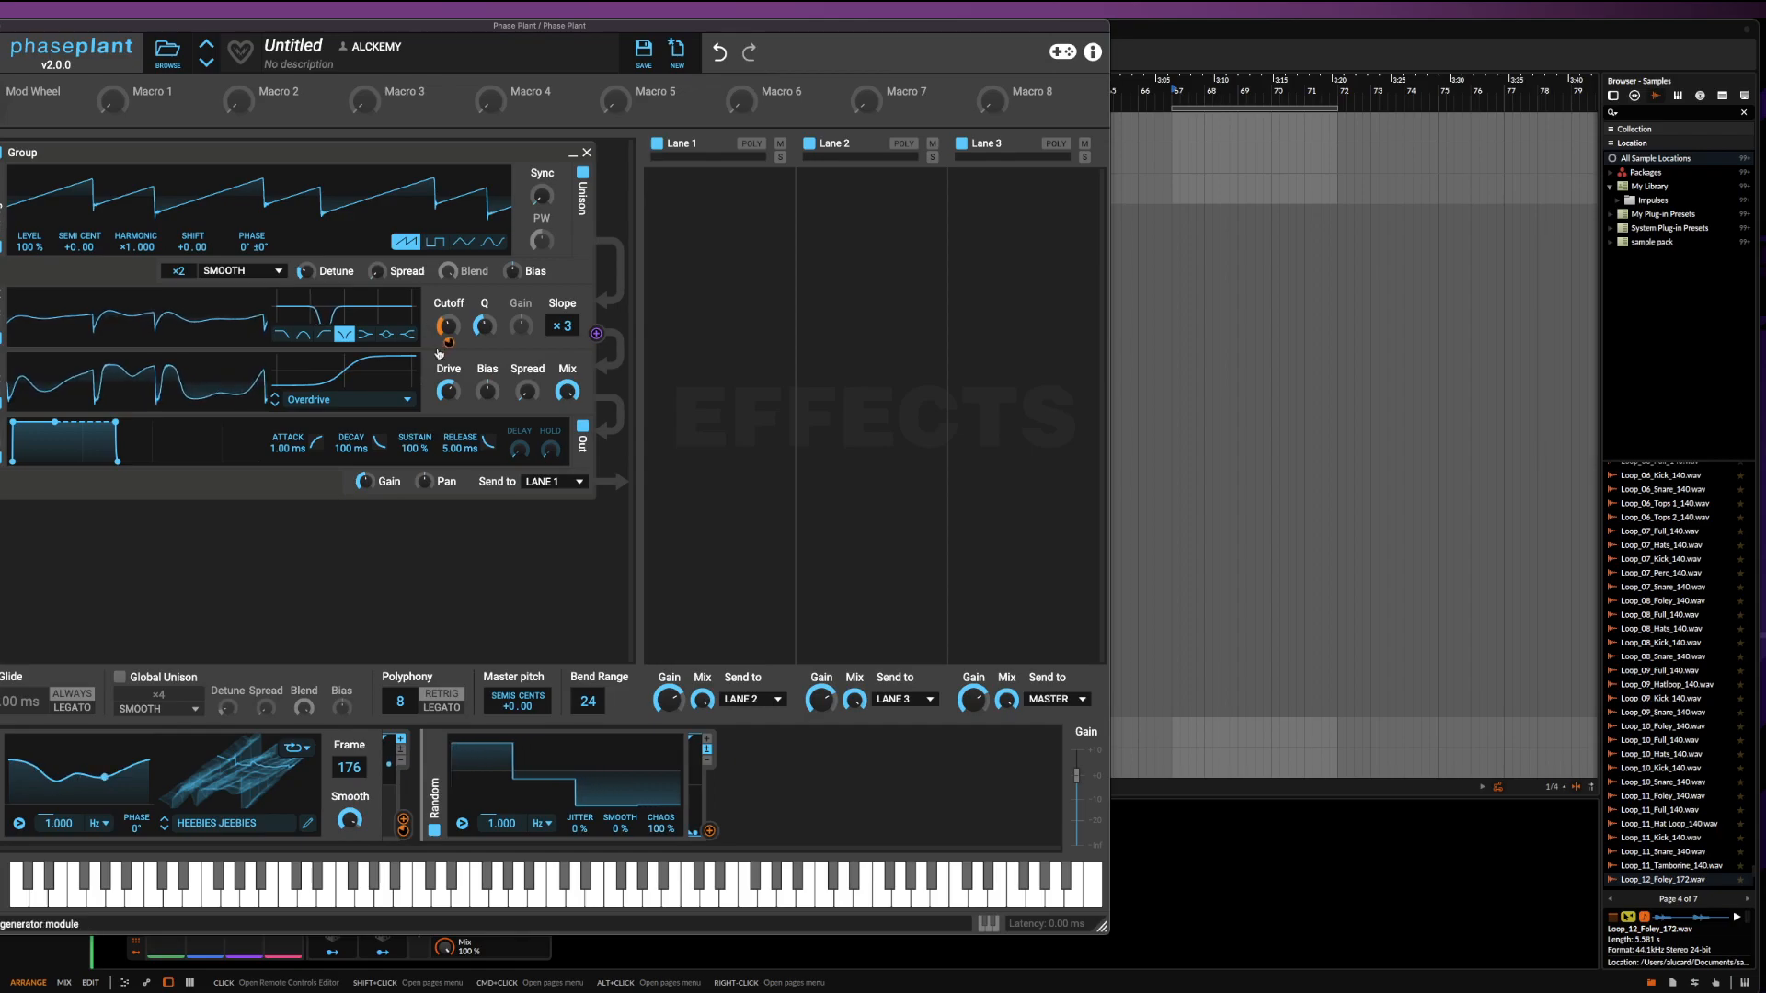
pyautogui.moveTo(450, 342); pyautogui.dragTo(447, 324)
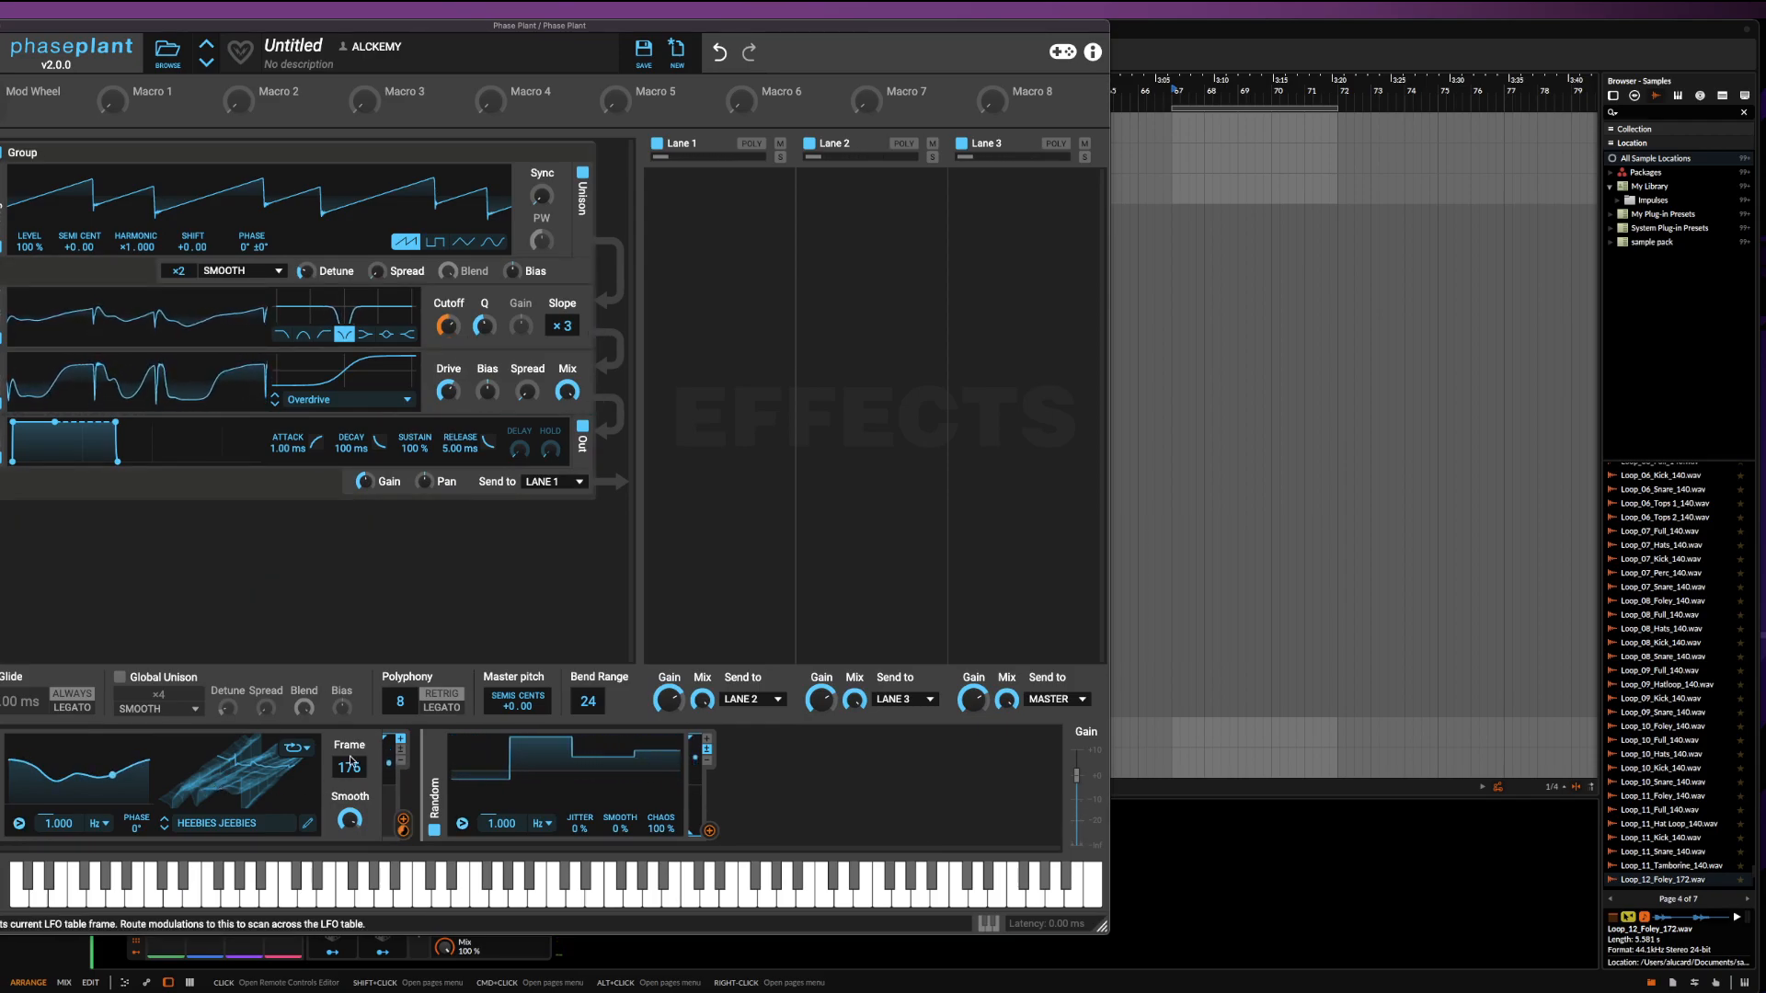
# Sync the LFO Table's rate to the tempo at 4/16 and sweep its frame from 7 to 241
pyautogui.moveTo(357, 760); pyautogui.dragTo(357, 810)
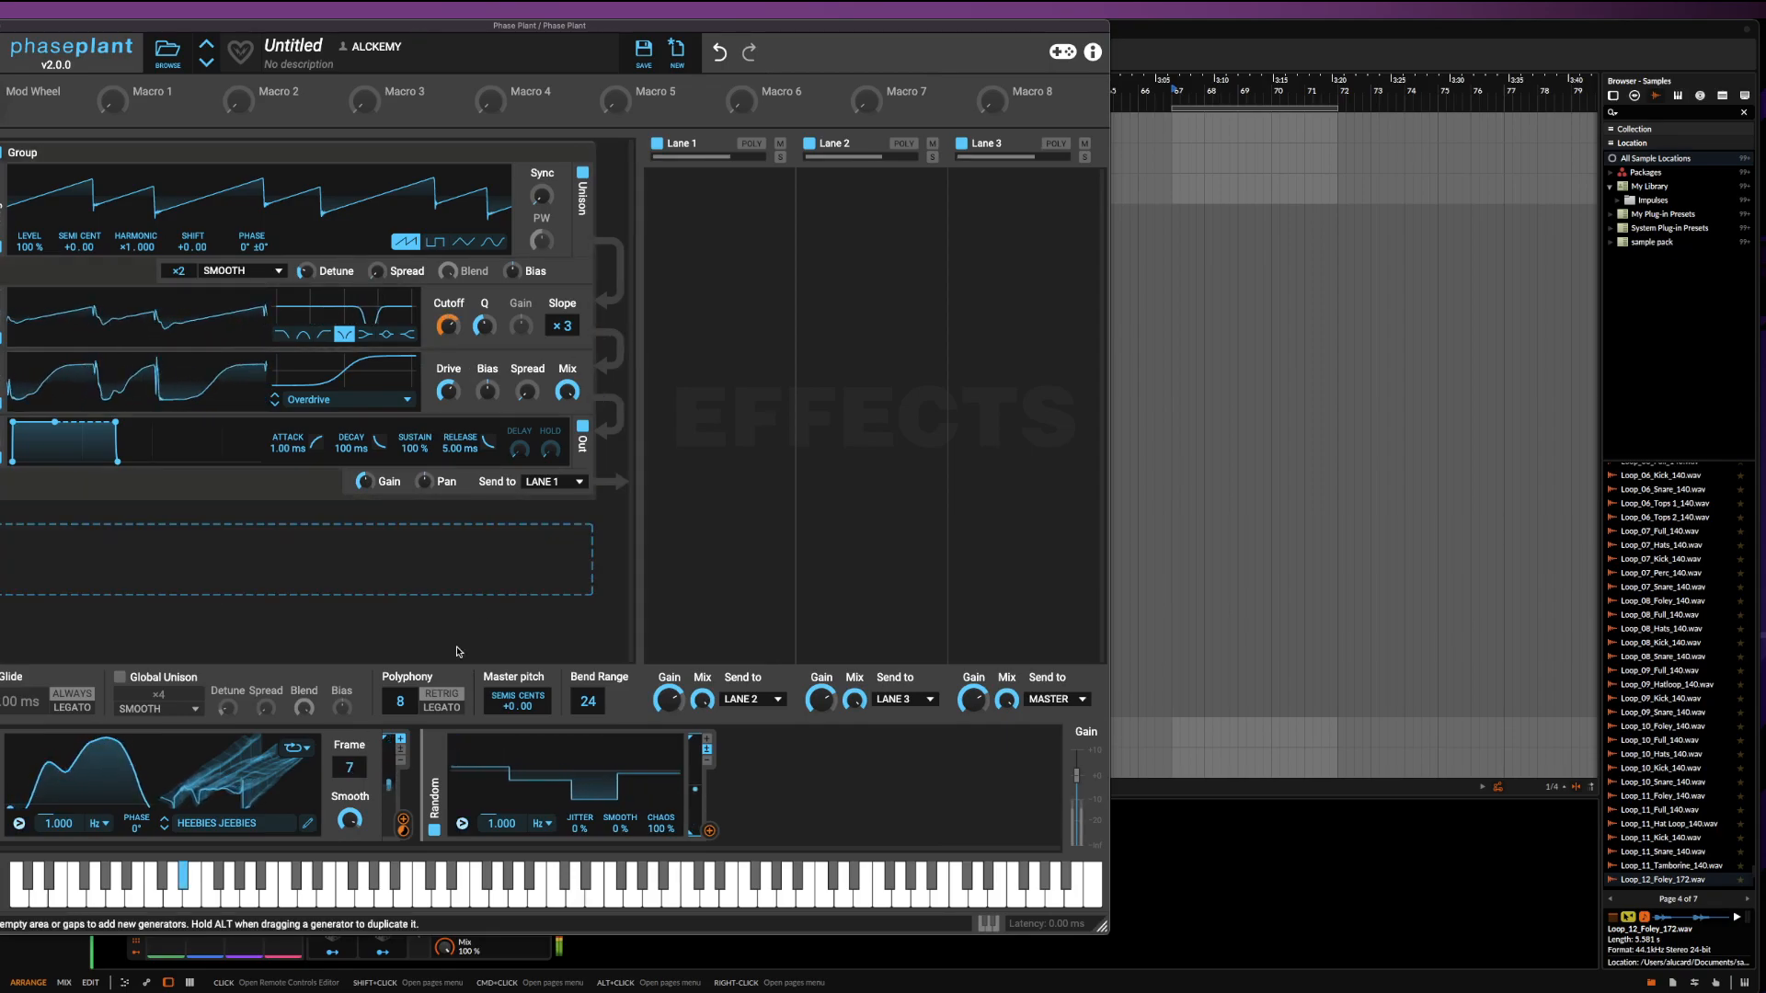
pyautogui.click(101, 823)
pyautogui.click(105, 837)
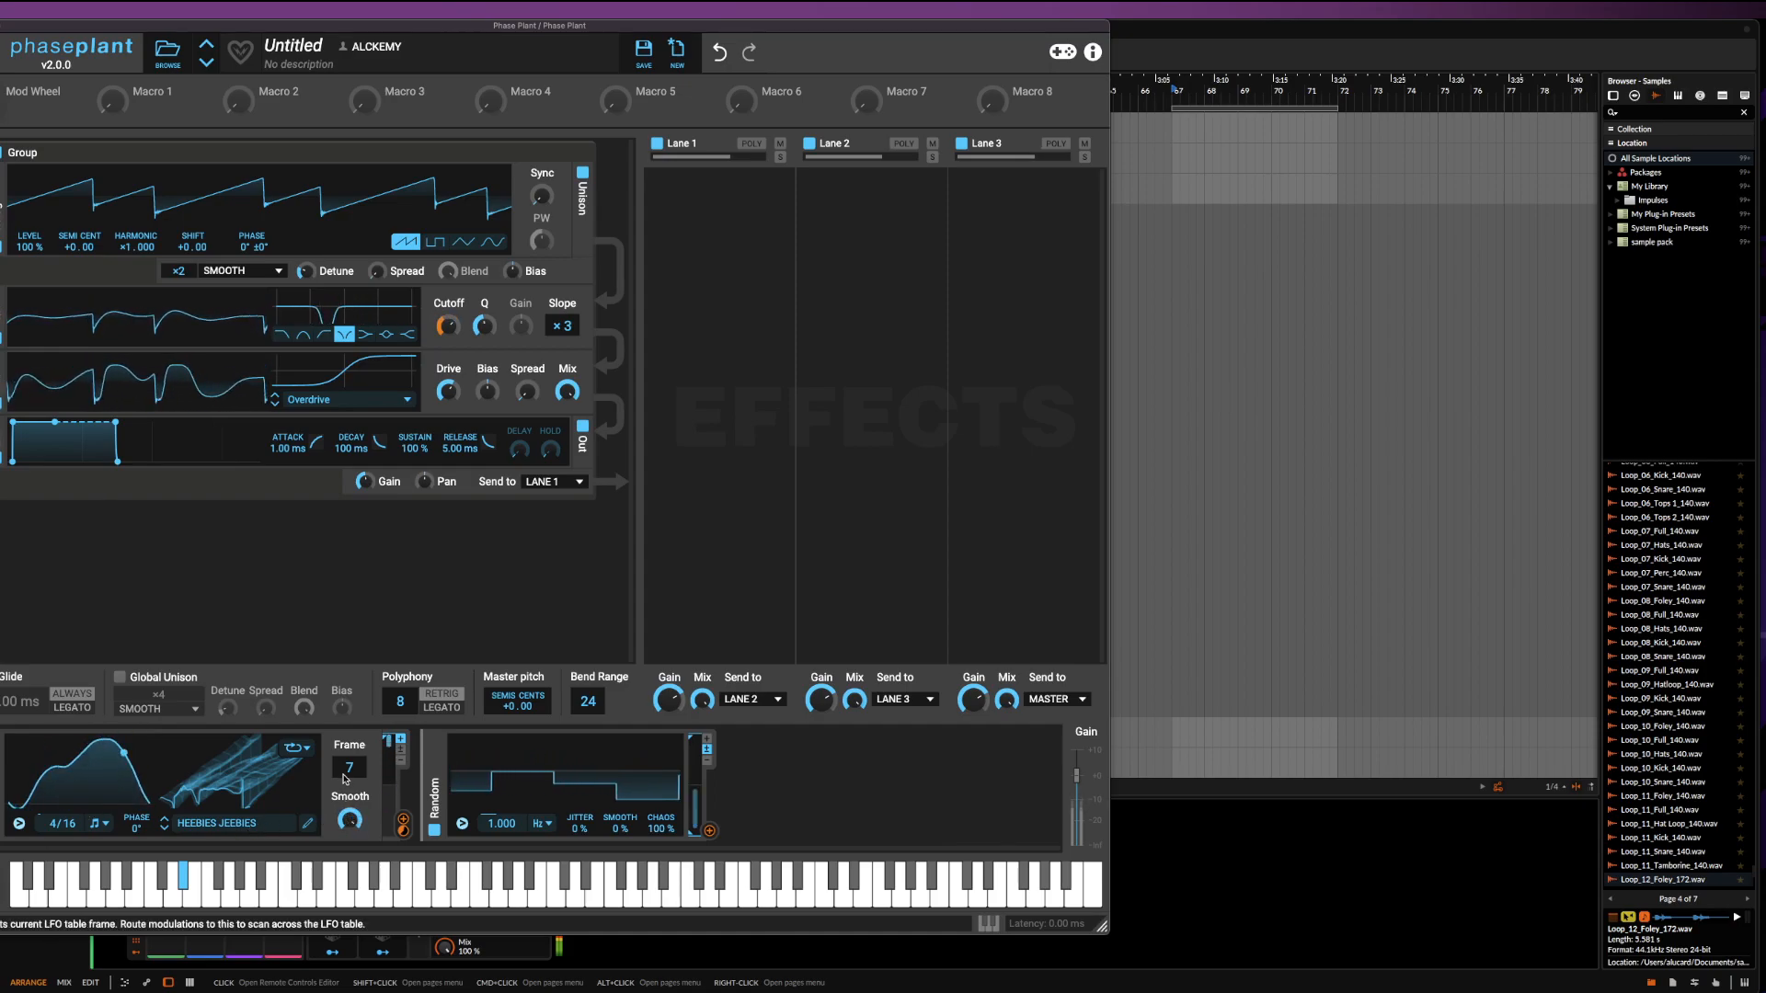
pyautogui.moveTo(350, 767); pyautogui.dragTo(350, 686)
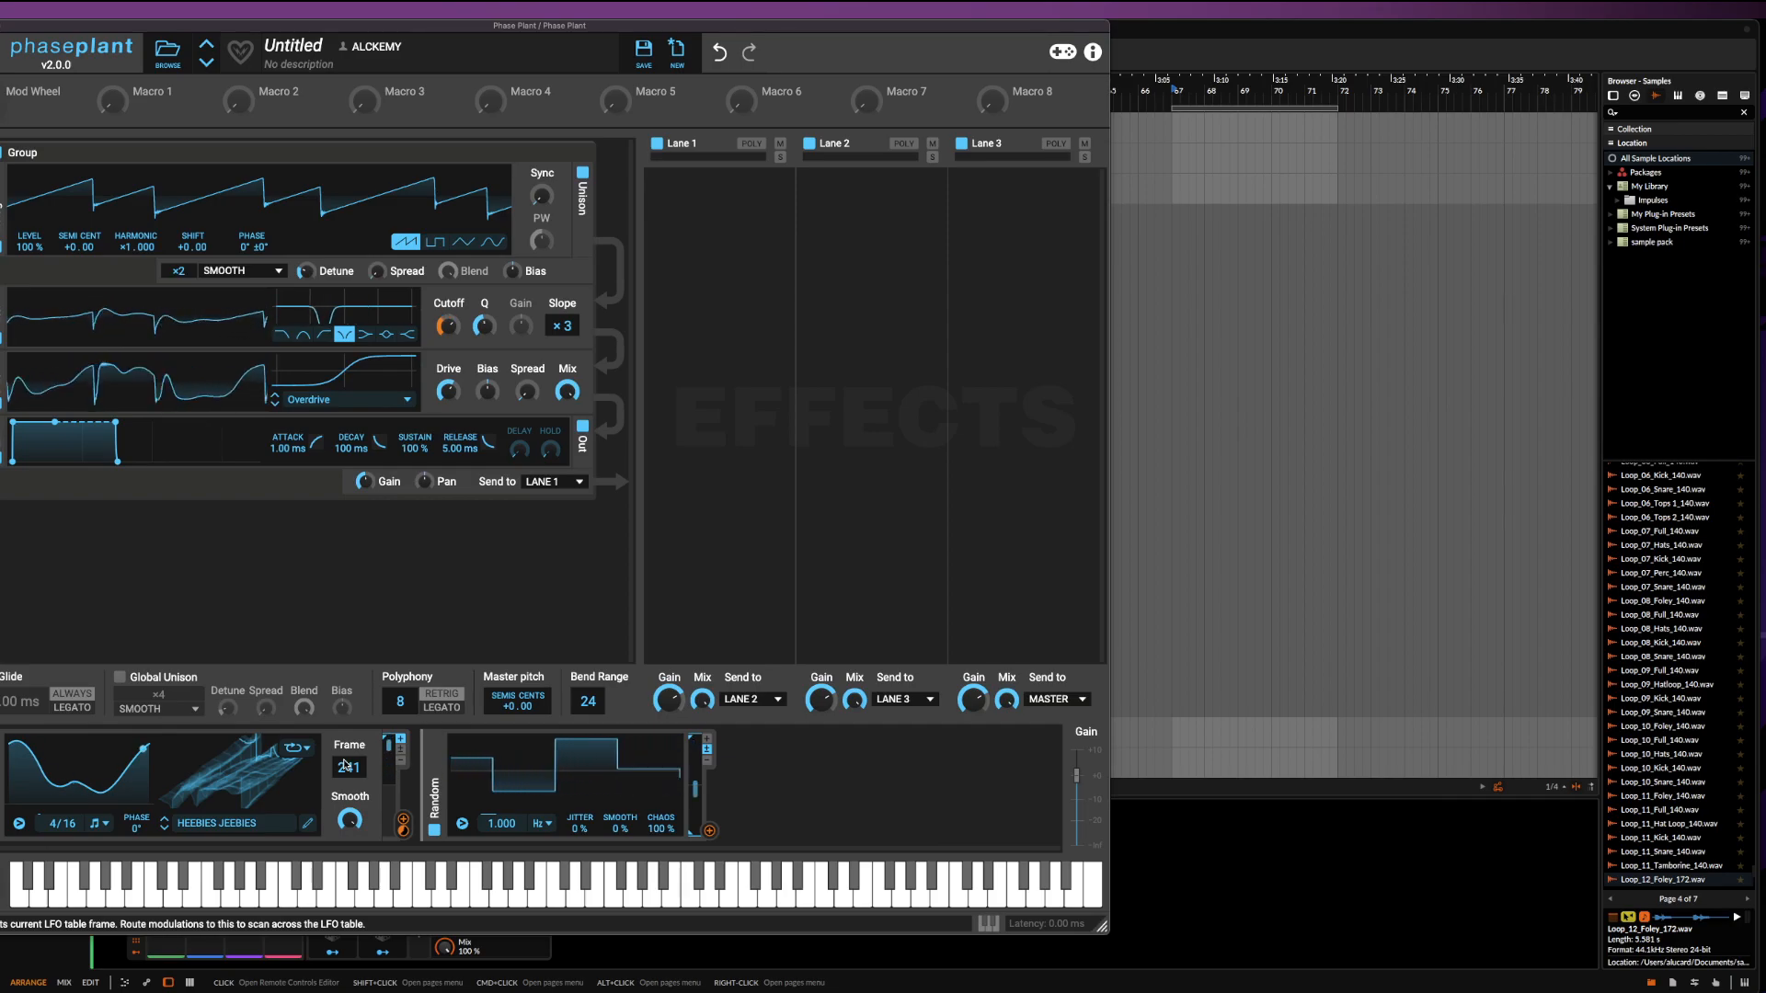
# Load the user table GARBADOR into the LFO Table and set its frame to 10
pyautogui.click(217, 824)
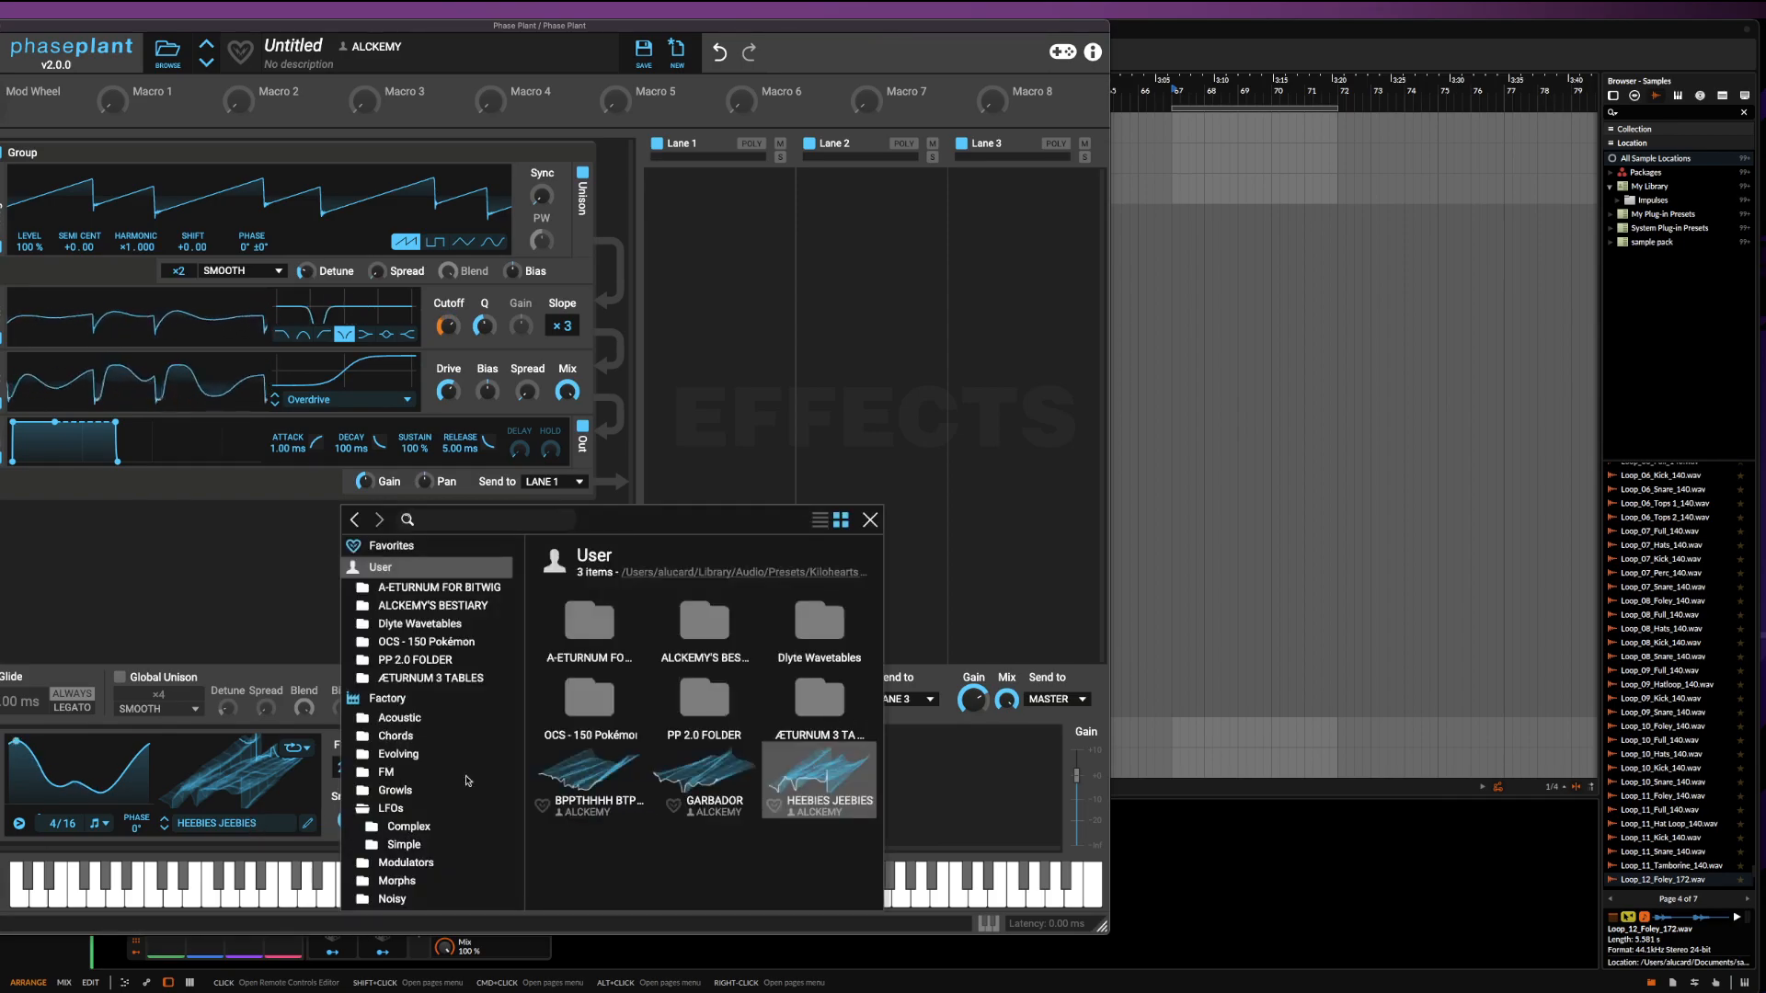
pyautogui.click(692, 776)
pyautogui.click(196, 789)
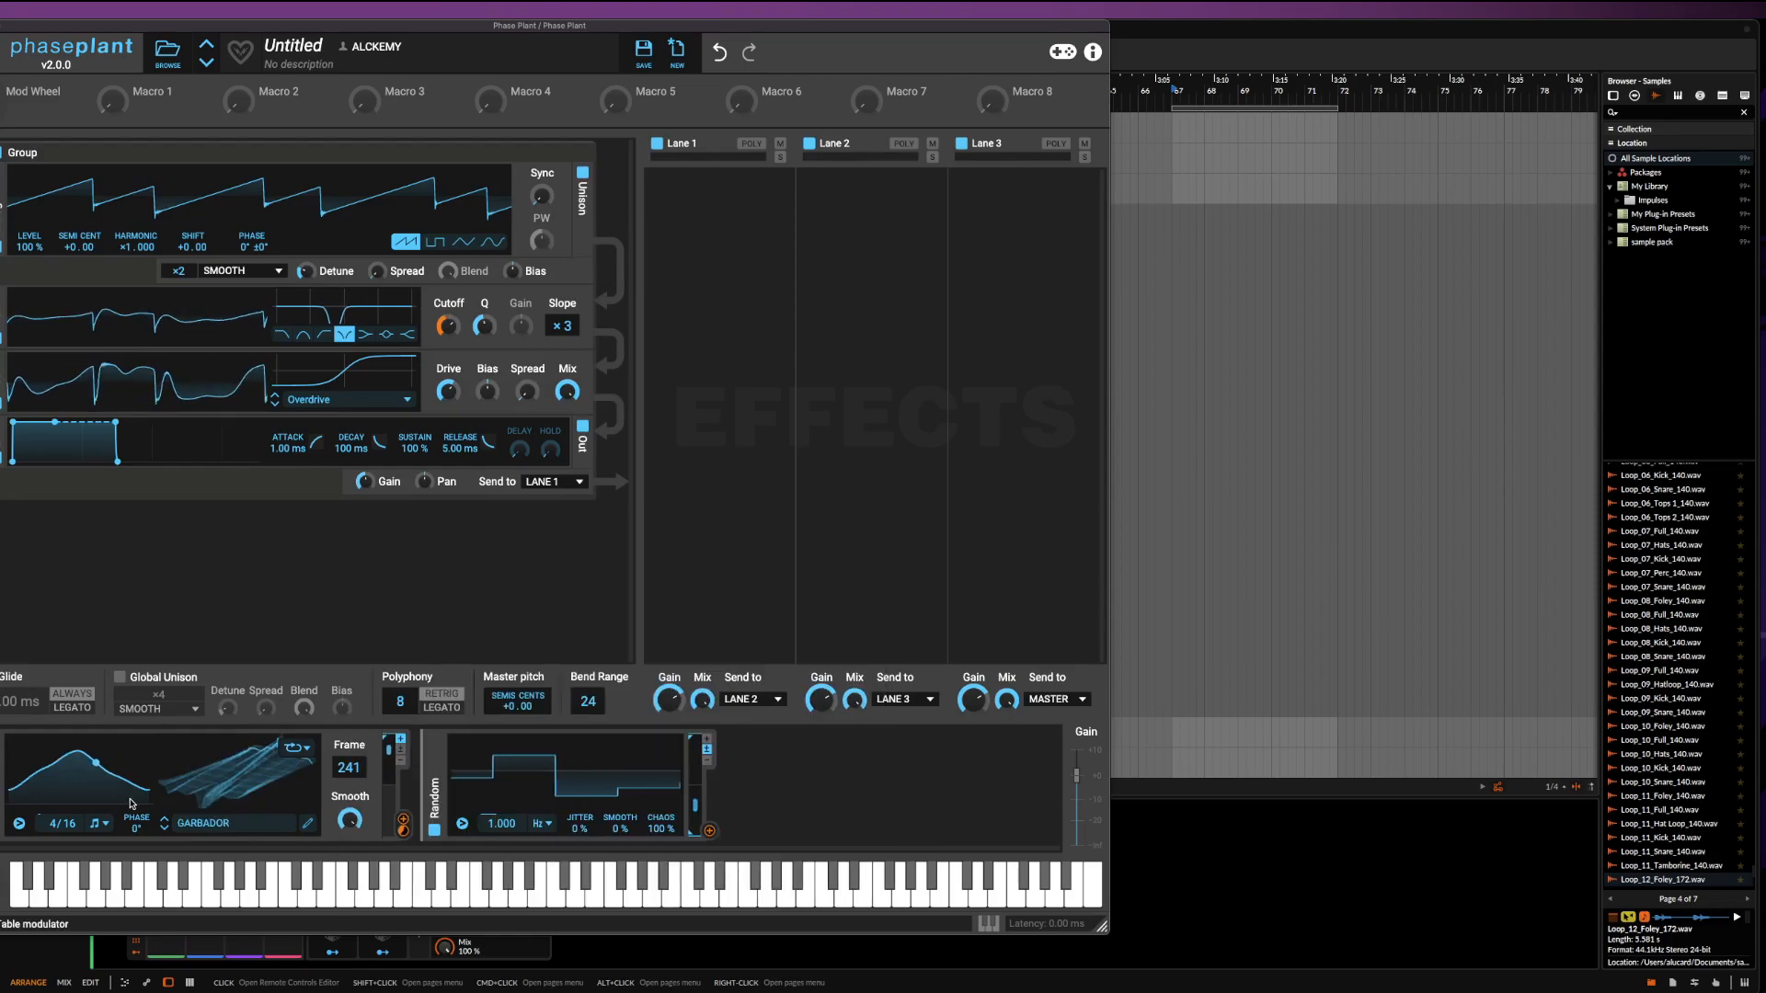
pyautogui.moveTo(349, 767); pyautogui.dragTo(348, 819)
# Modulate the LFO Table's Frame with the Random modulator and set Random's Smooth to 100 %
pyautogui.click(710, 831)
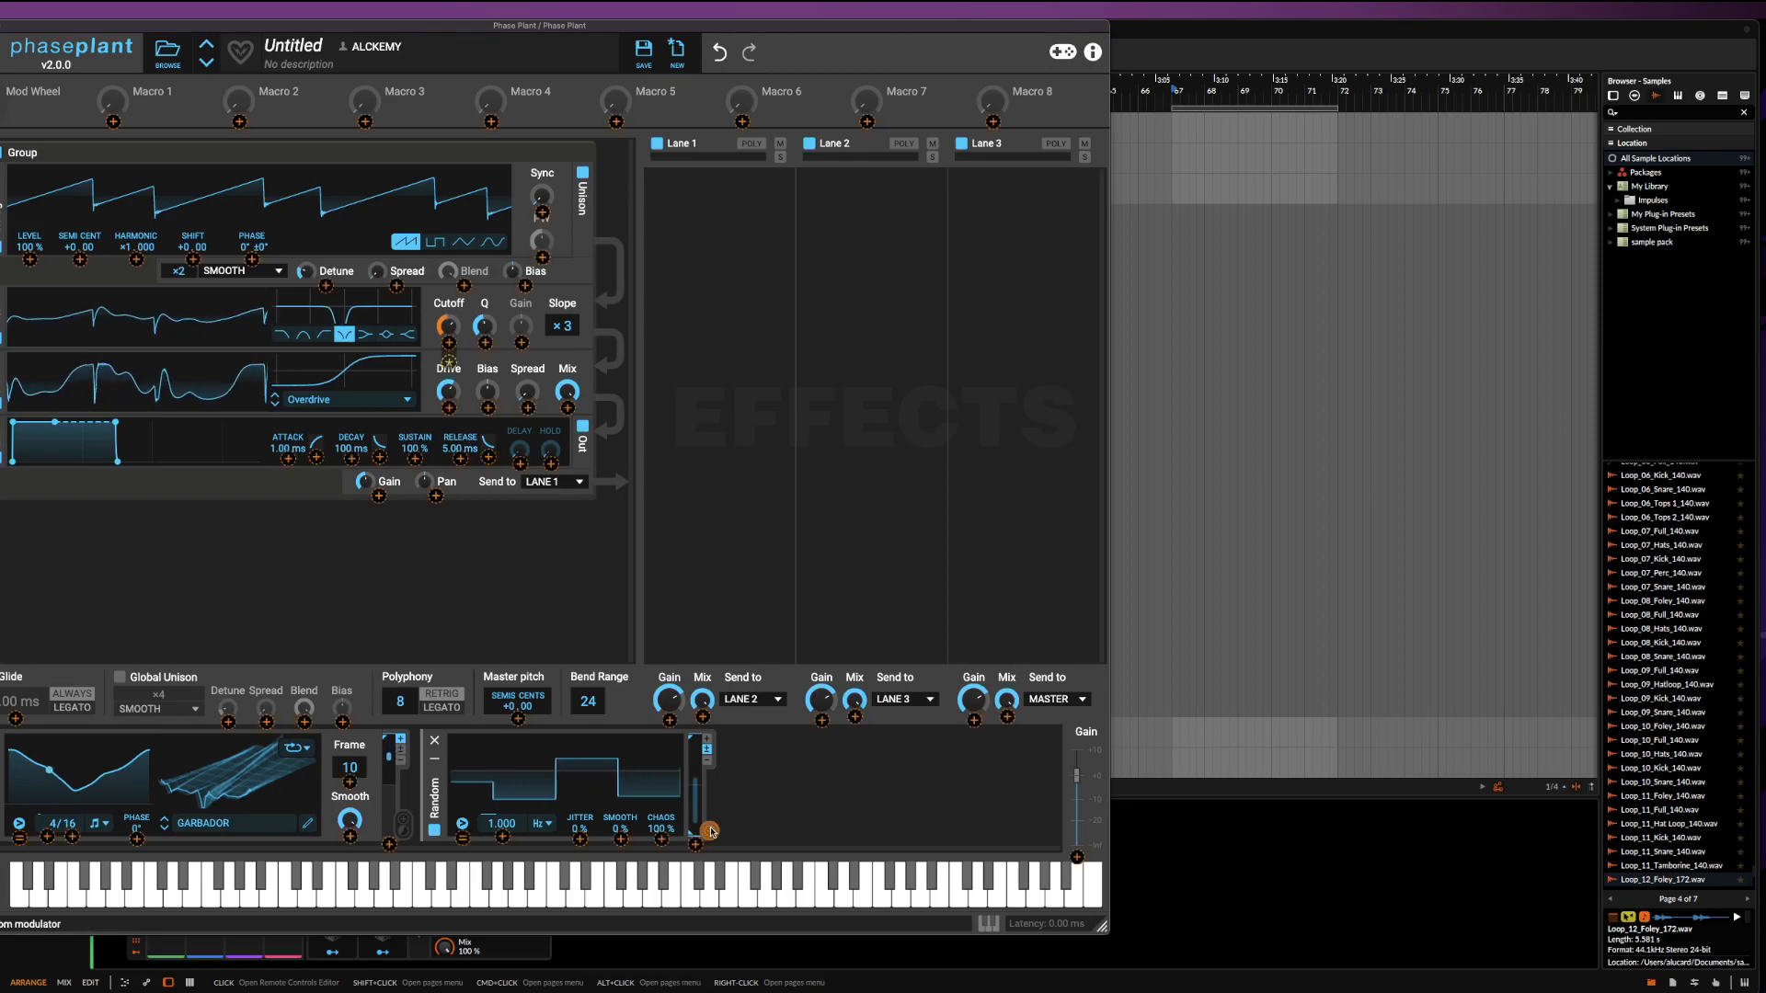
pyautogui.click(350, 782)
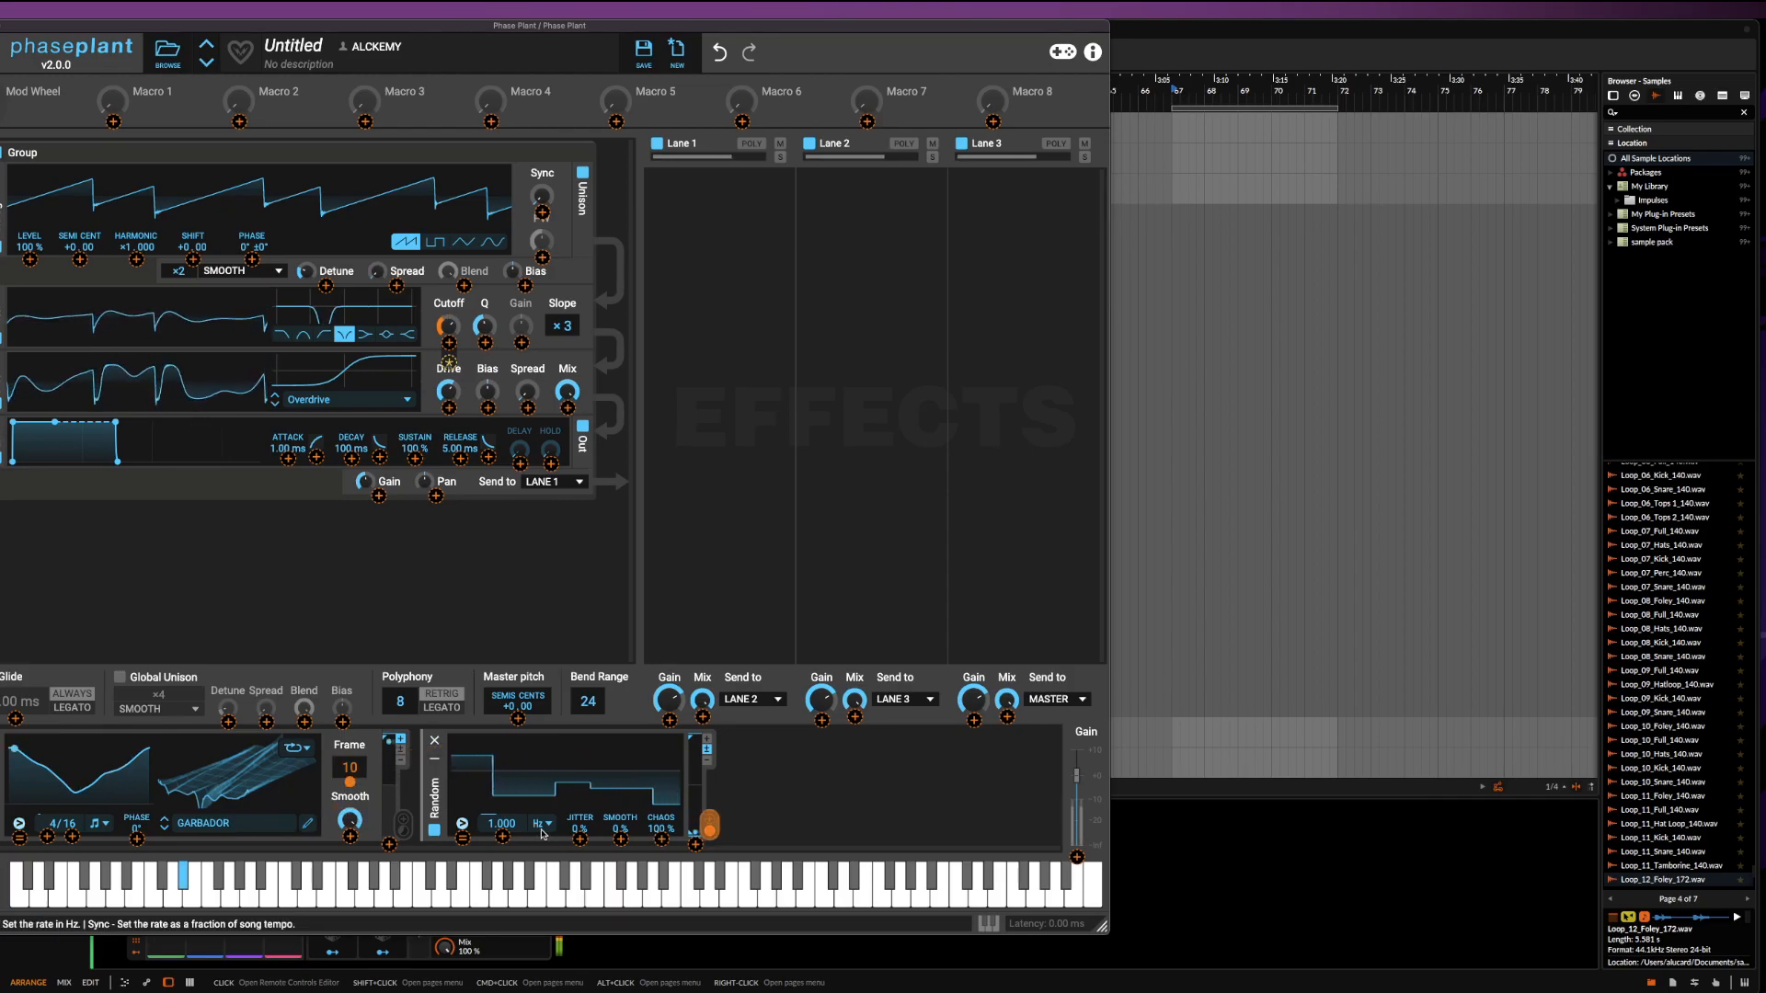
pyautogui.press('Escape')
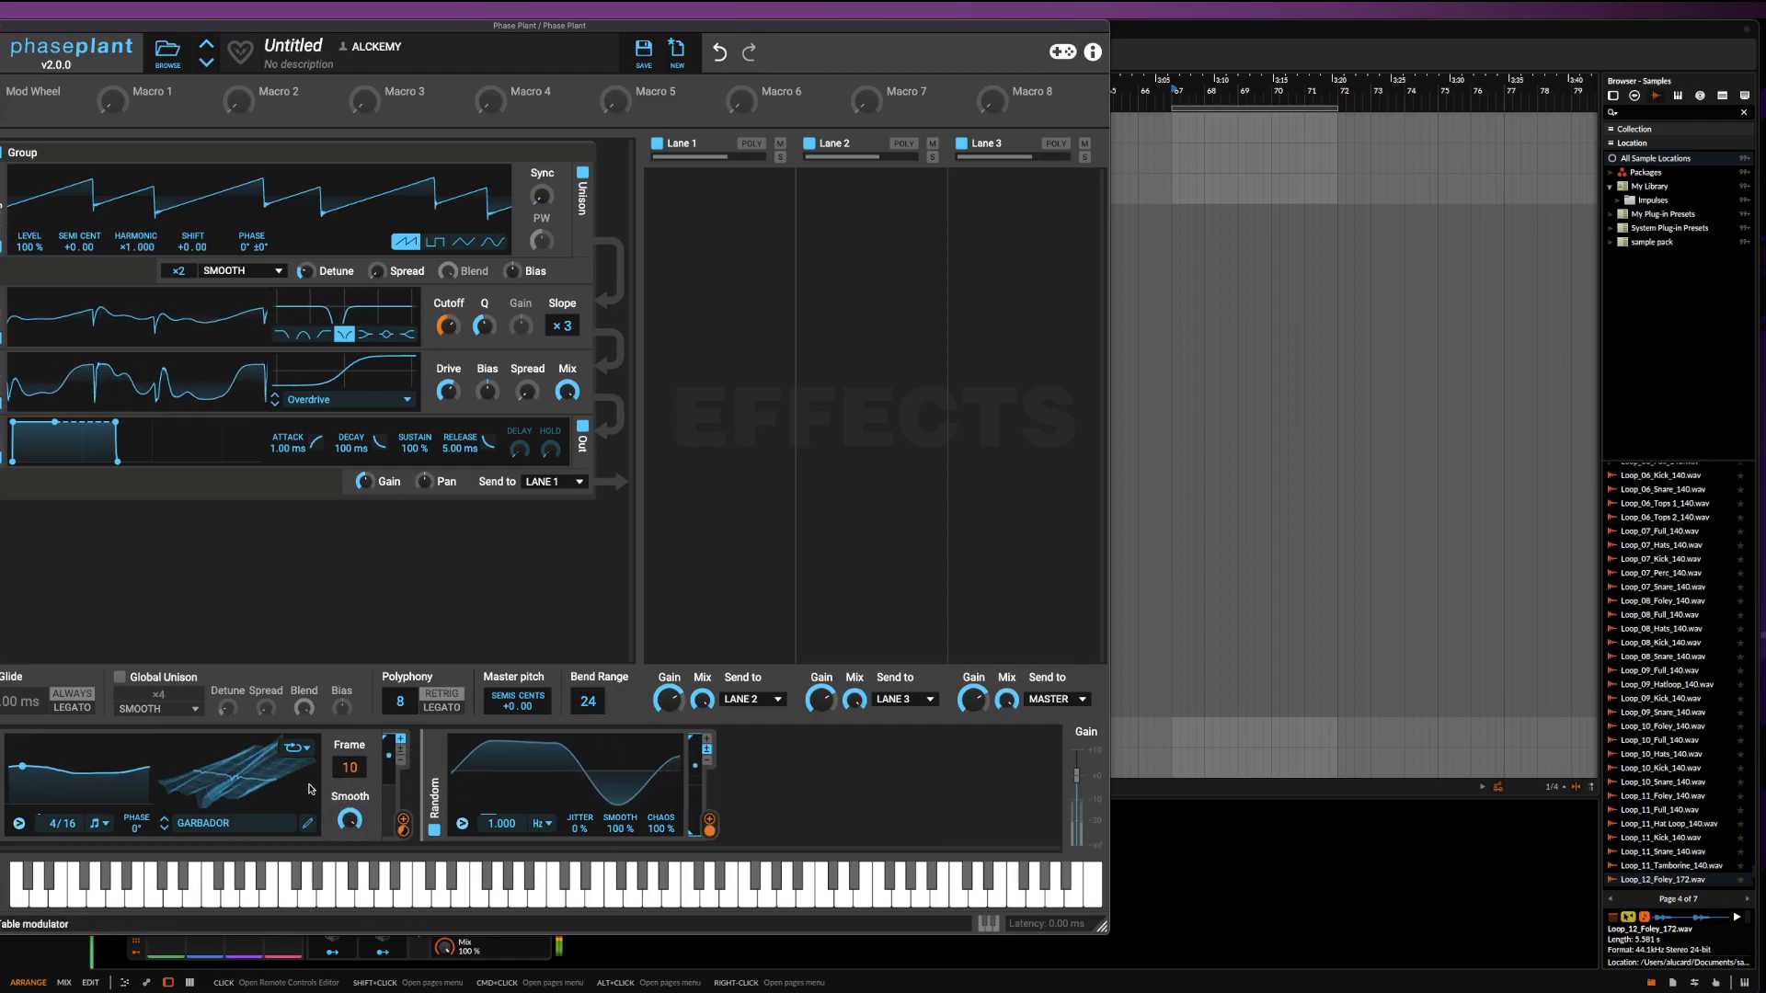
# Route the Random modulator to the LFO Table's trigger and set Random's rate to 1.339 Hz
pyautogui.moveTo(709, 829); pyautogui.dragTo(49, 839)
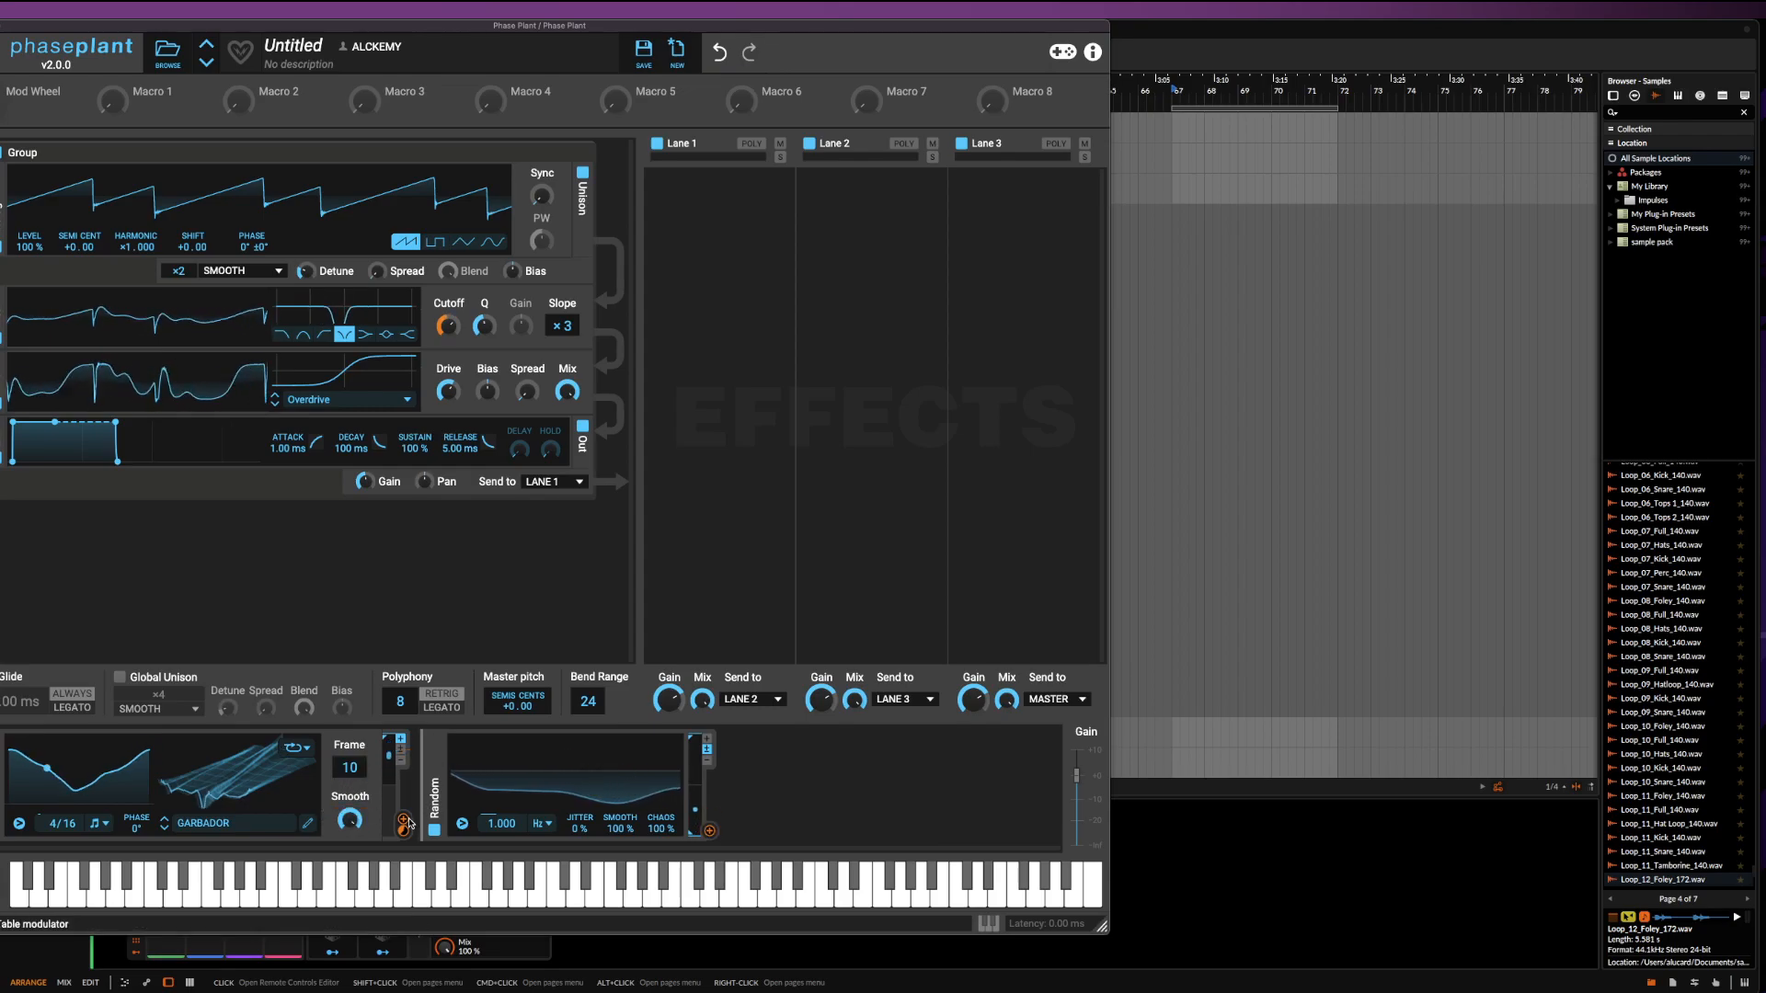
pyautogui.moveTo(406, 821); pyautogui.dragTo(20, 845)
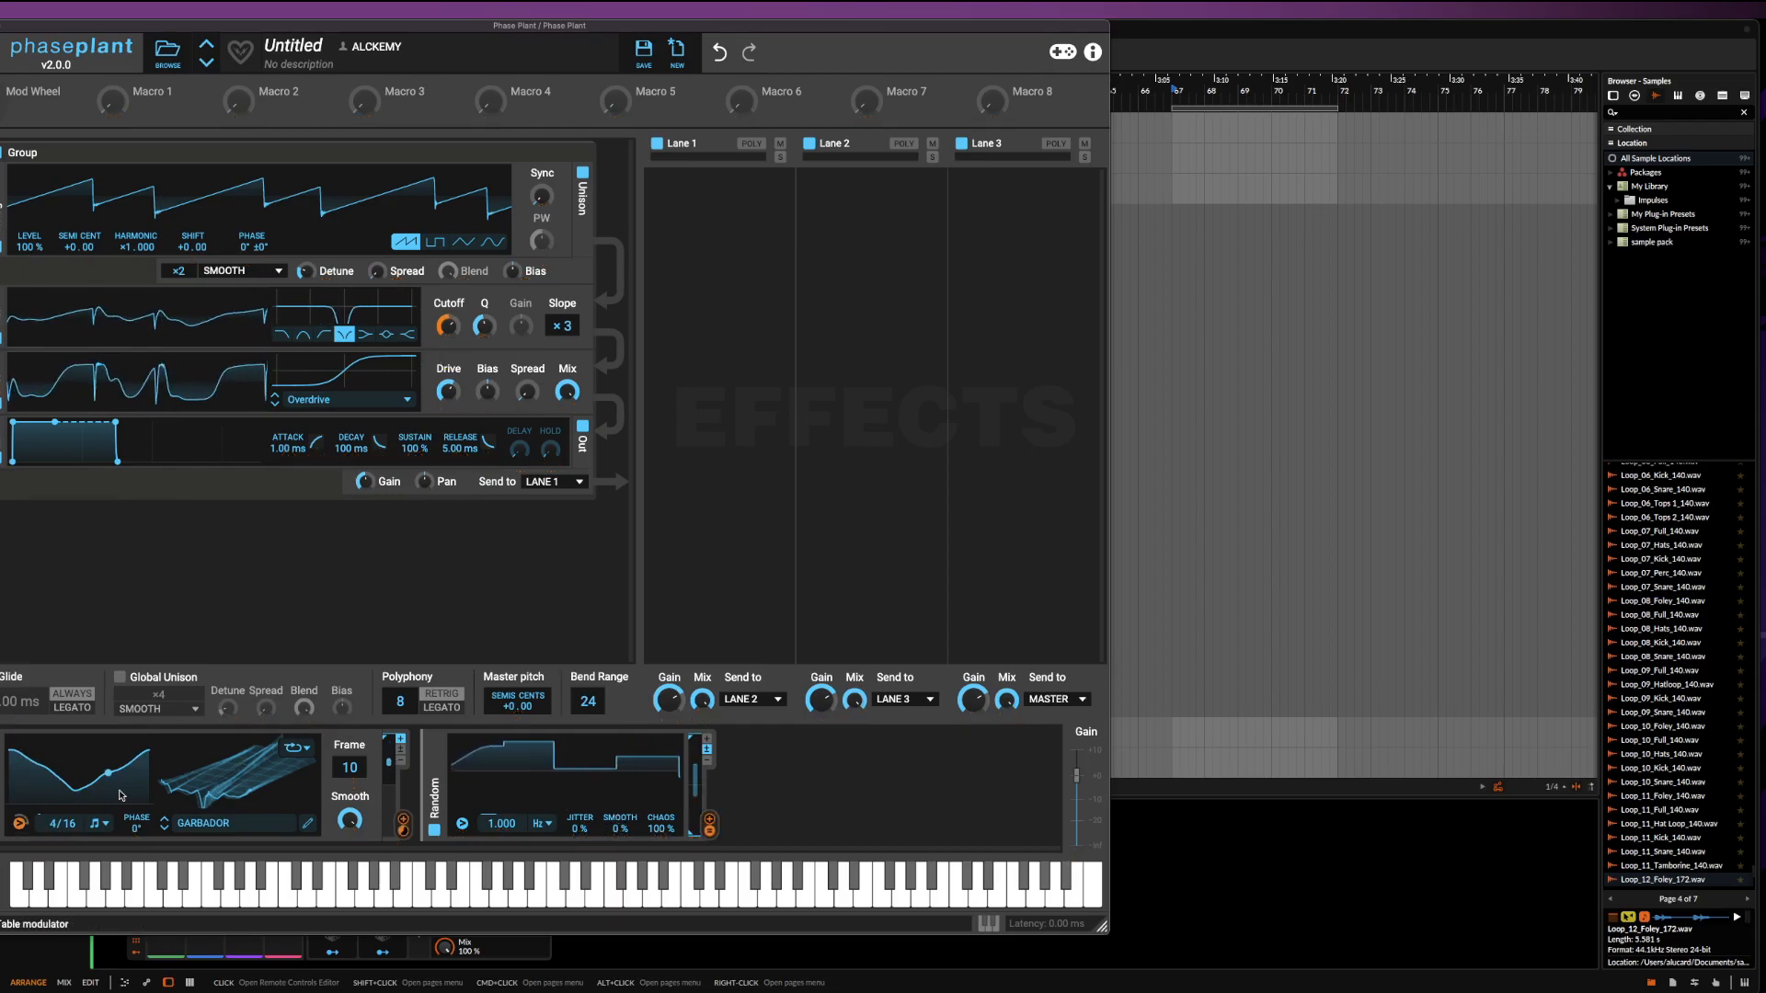
pyautogui.moveTo(501, 823); pyautogui.dragTo(502, 821)
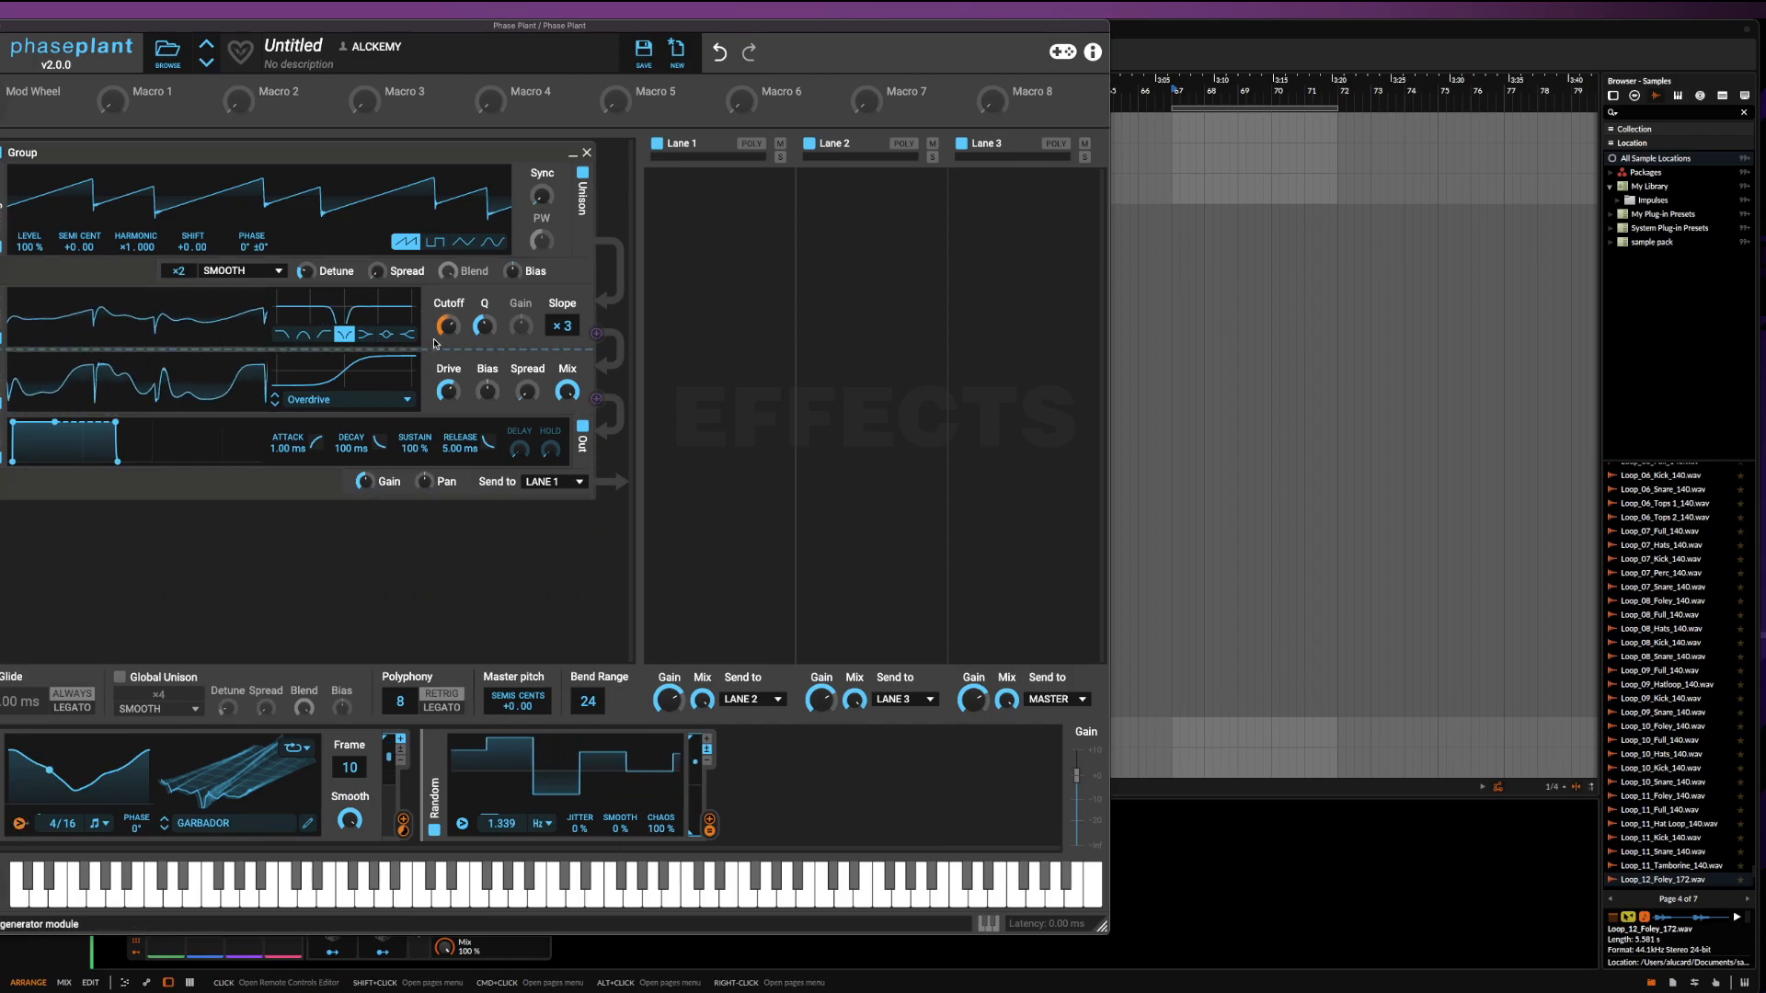
# Remove the modulation from the filter's Cutoff and move the Overdrive distortion ahead of the filter
pyautogui.moveTo(449, 341)
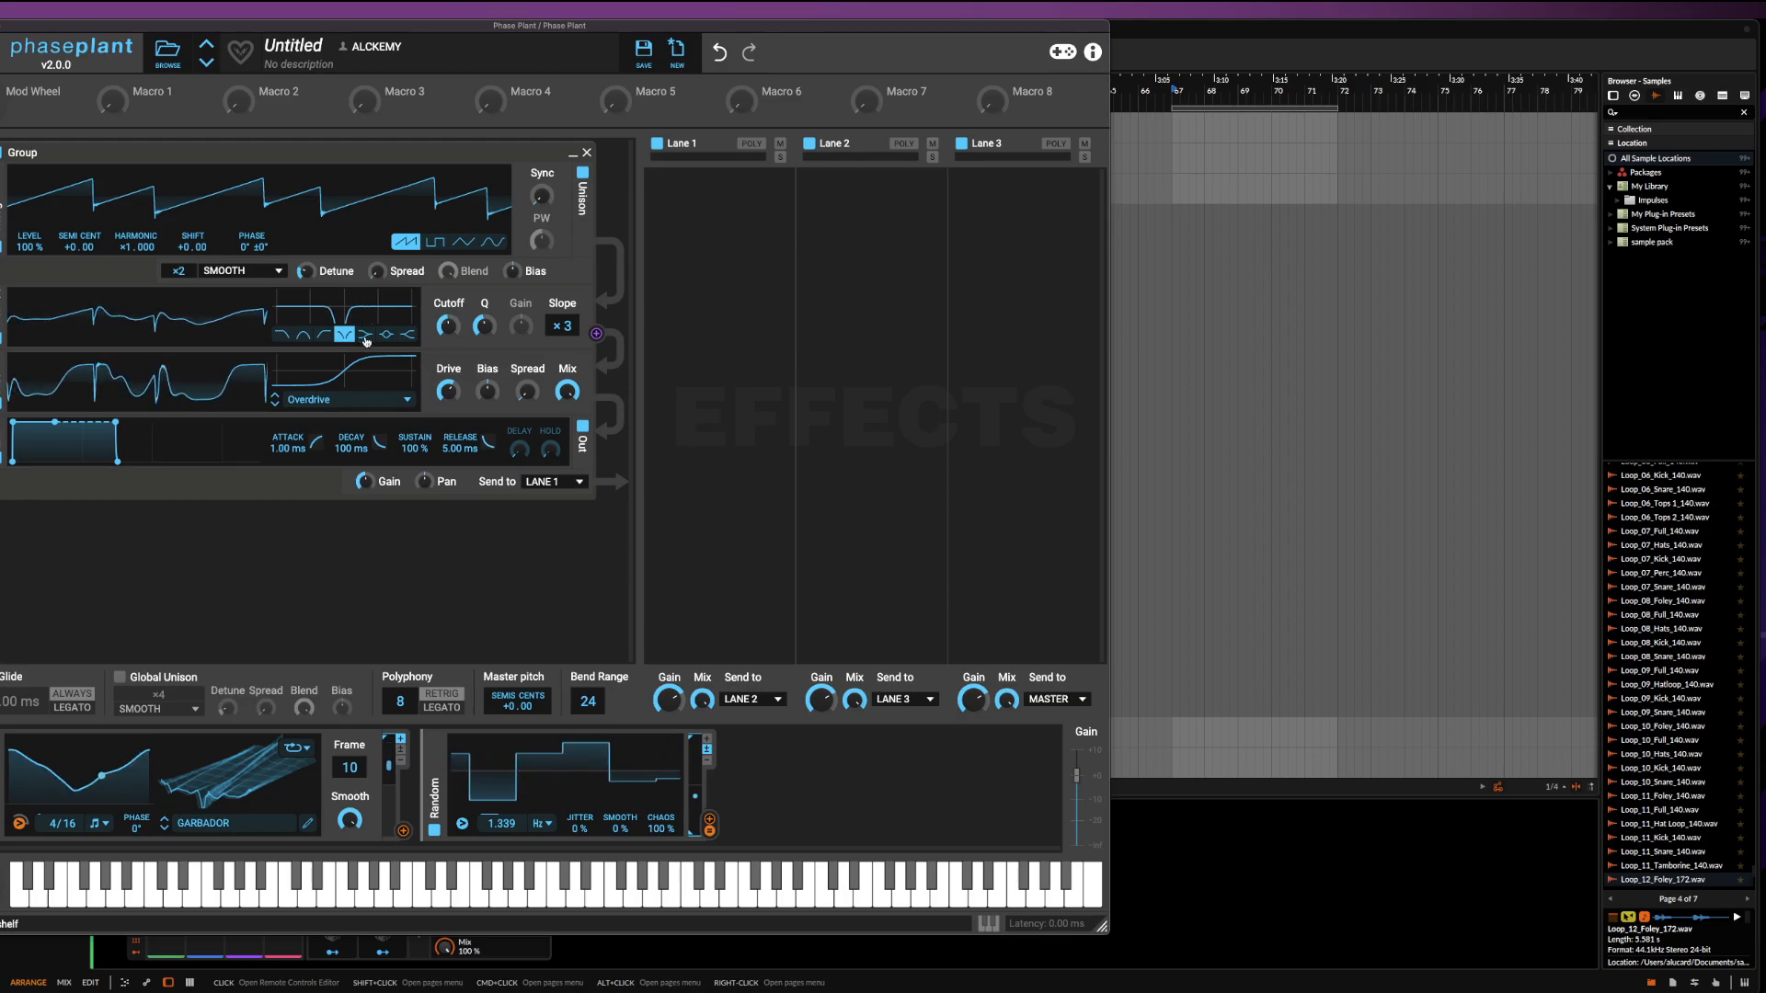
pyautogui.moveTo(69, 404); pyautogui.dragTo(69, 318)
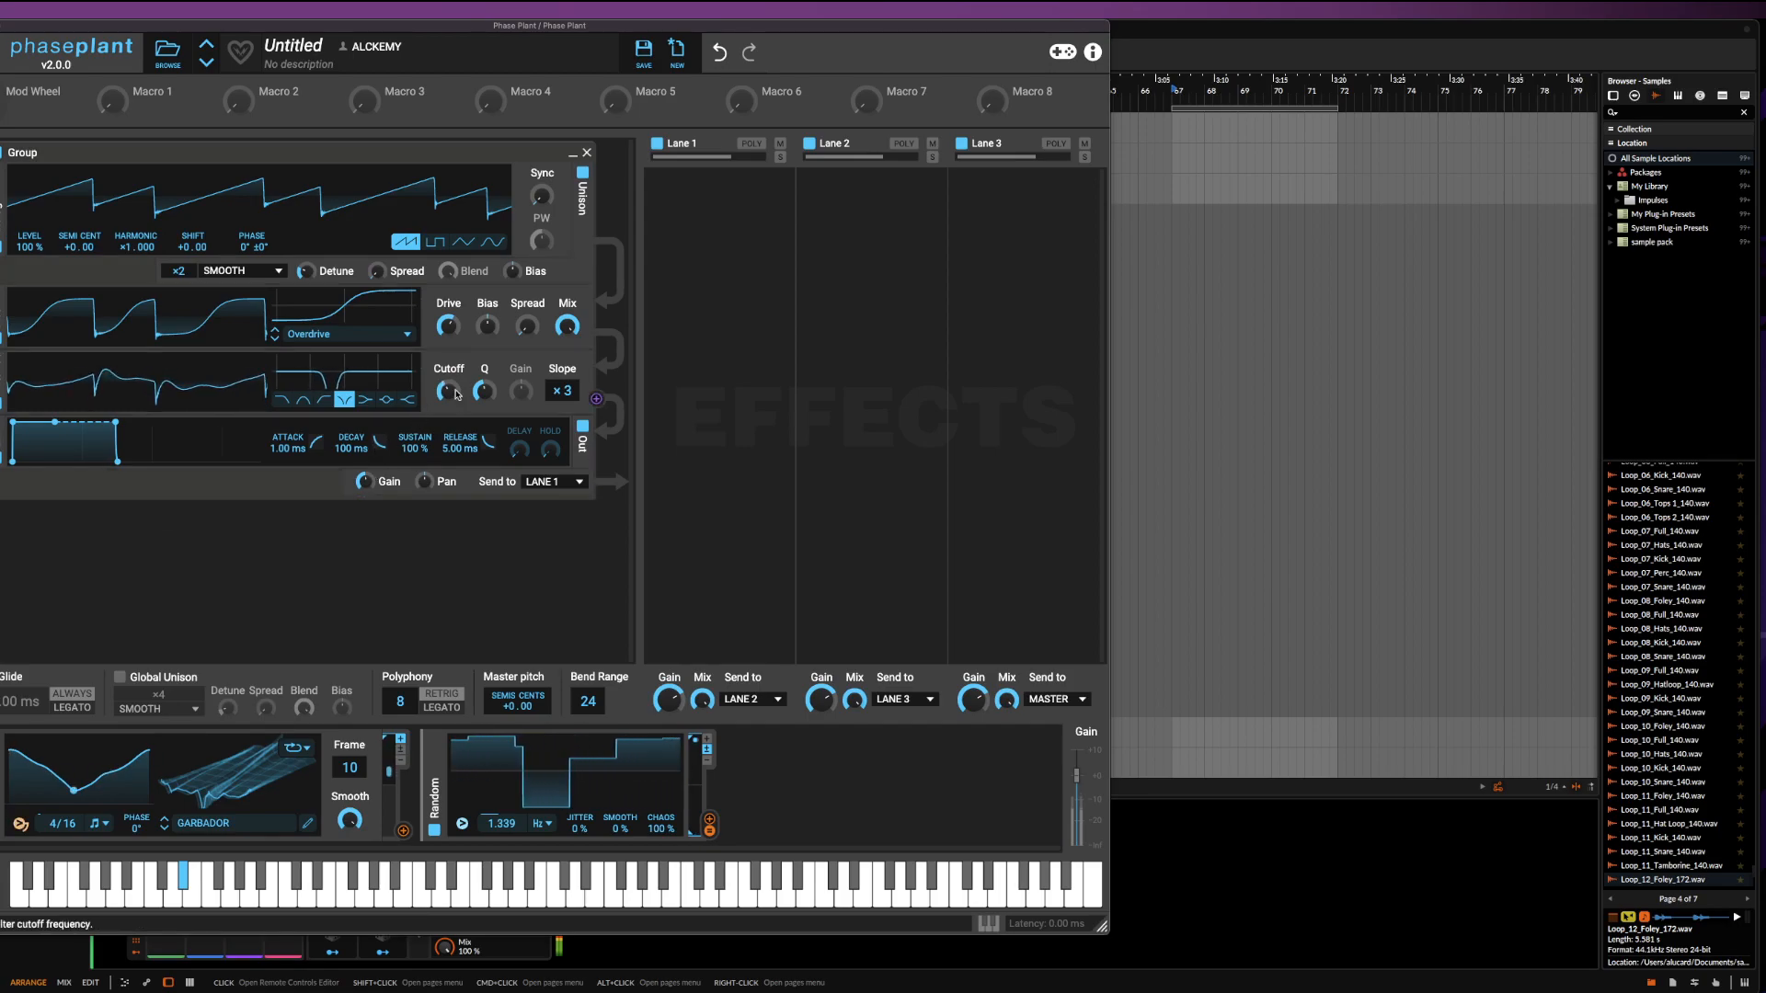
# Add a Limiter to Lane 3 and a Slice EQ to Lane 1
pyautogui.click(1033, 193)
pyautogui.click(787, 354)
pyautogui.click(752, 199)
pyautogui.click(1028, 323)
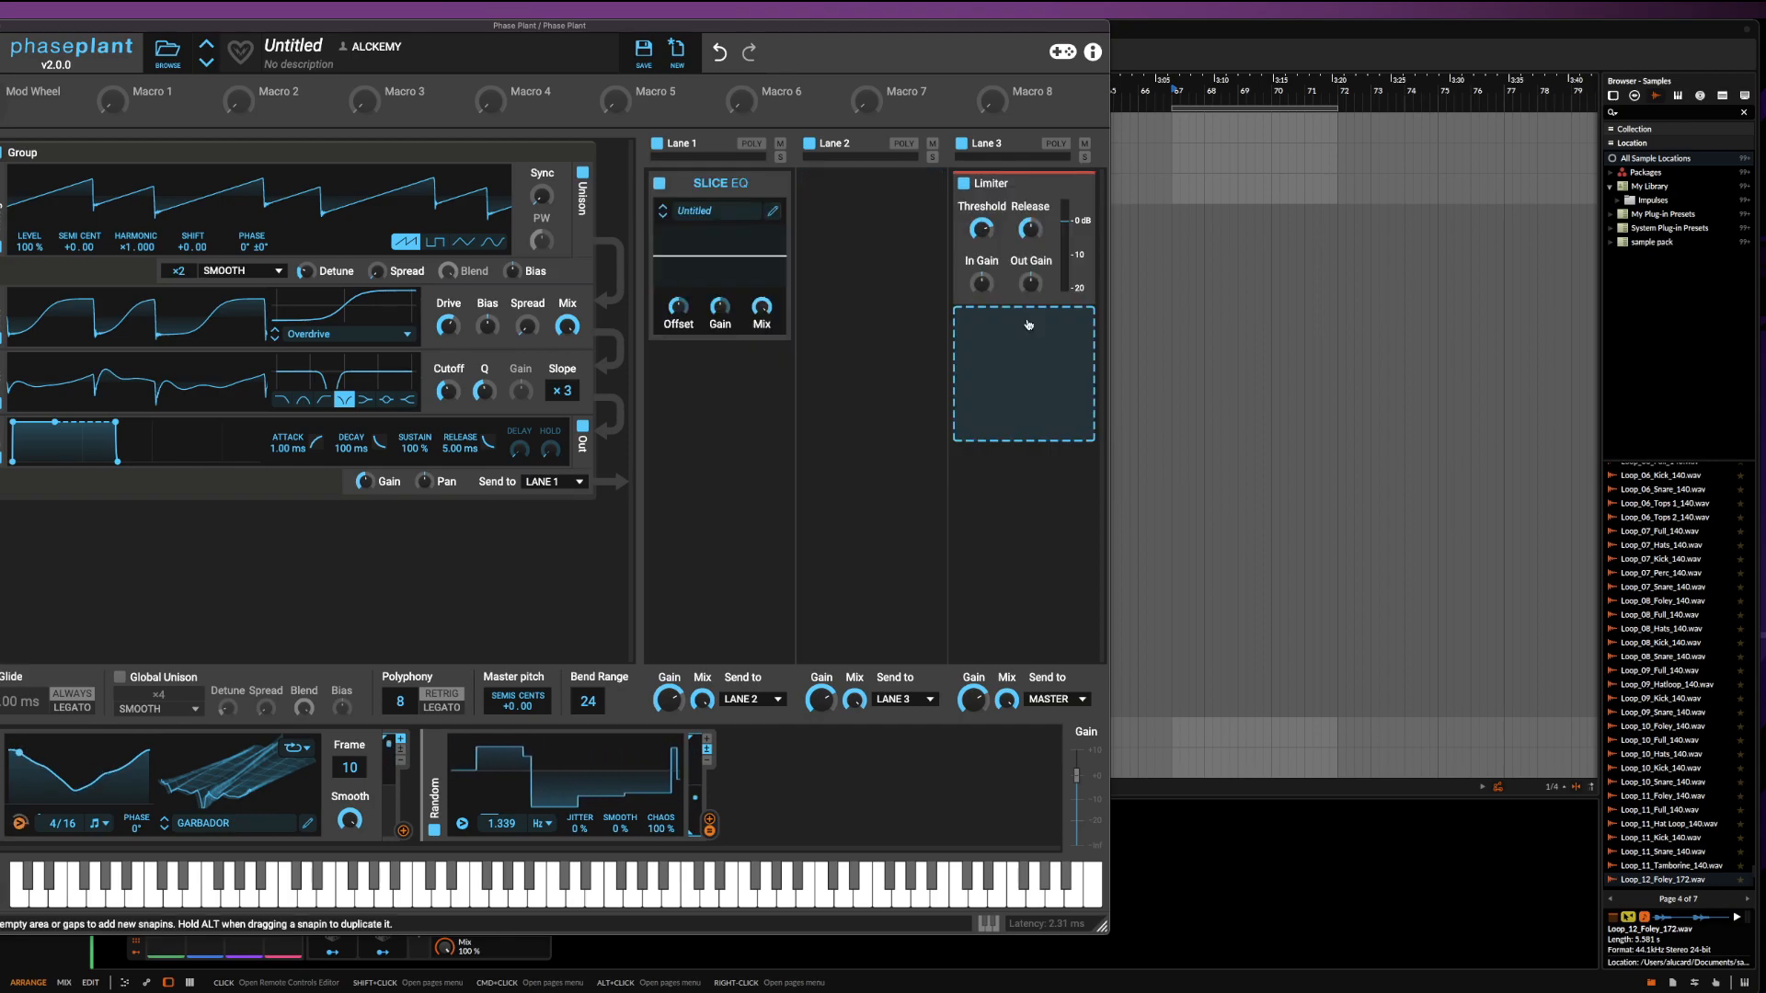
# Shape the Slice EQ with boosts at about 41 Hz and 590 Hz and cuts at about 200 Hz, 1.35 kHz and 8.7 kHz
pyautogui.click(773, 212)
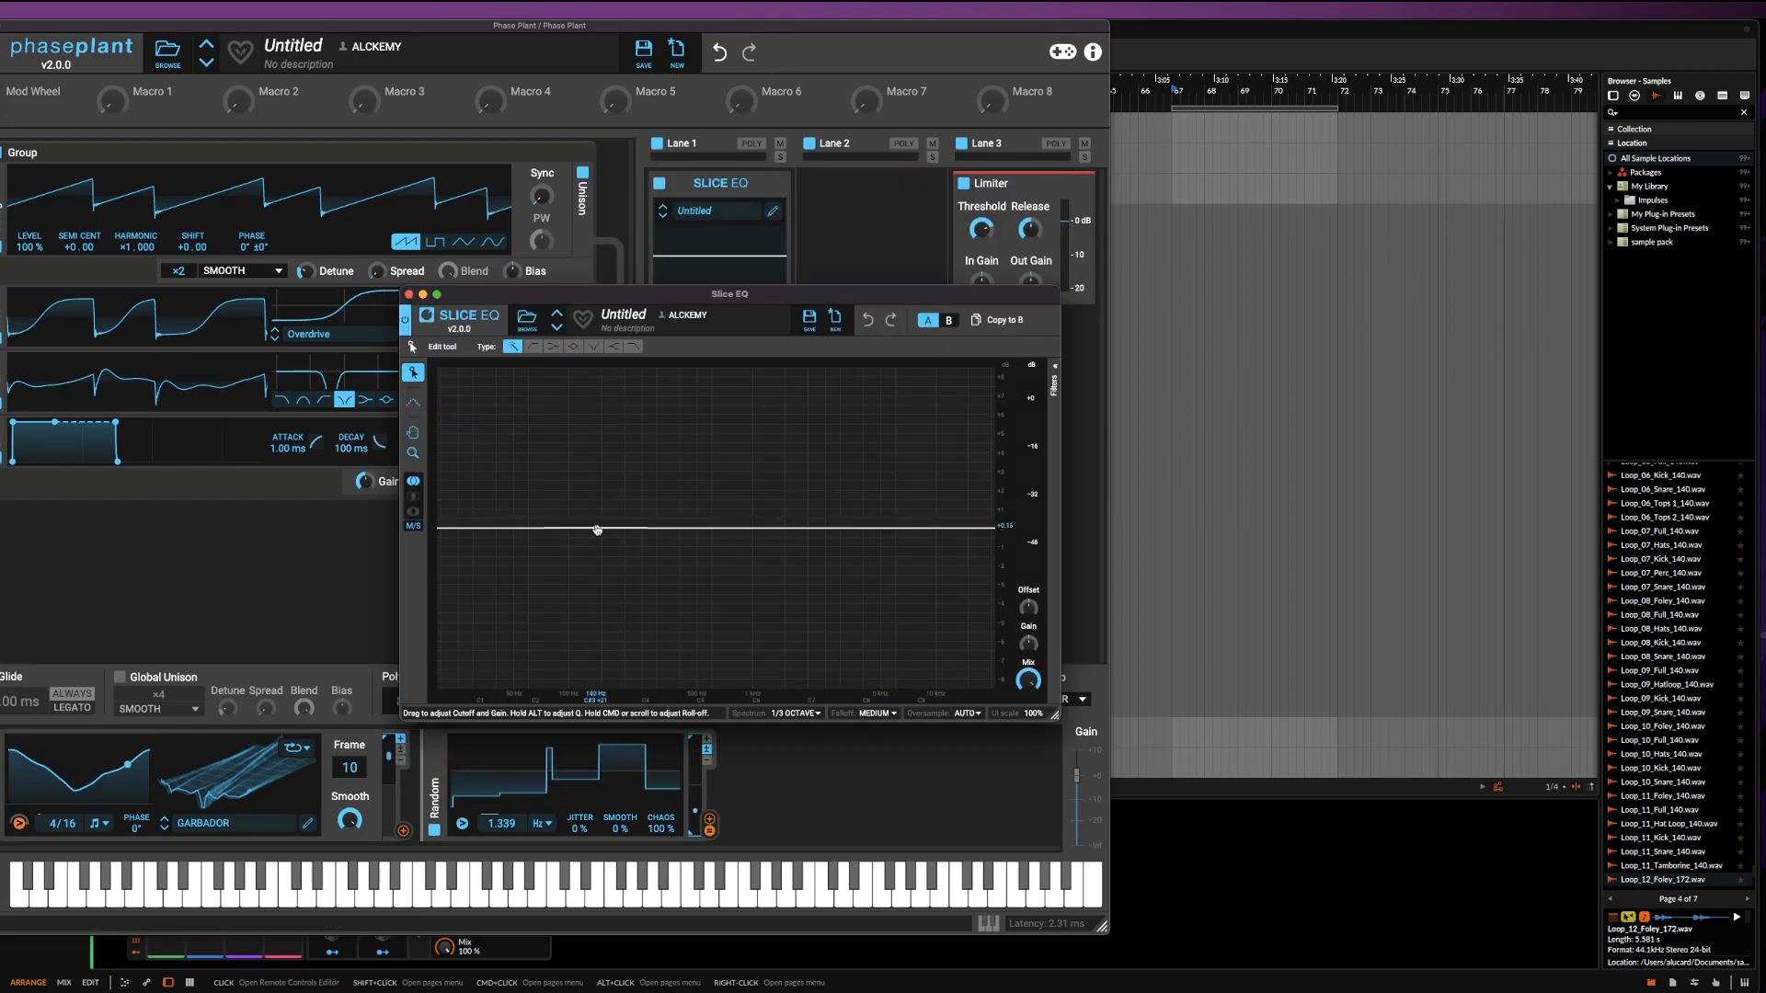
pyautogui.moveTo(597, 530); pyautogui.dragTo(498, 403)
pyautogui.moveTo(733, 531); pyautogui.dragTo(669, 651)
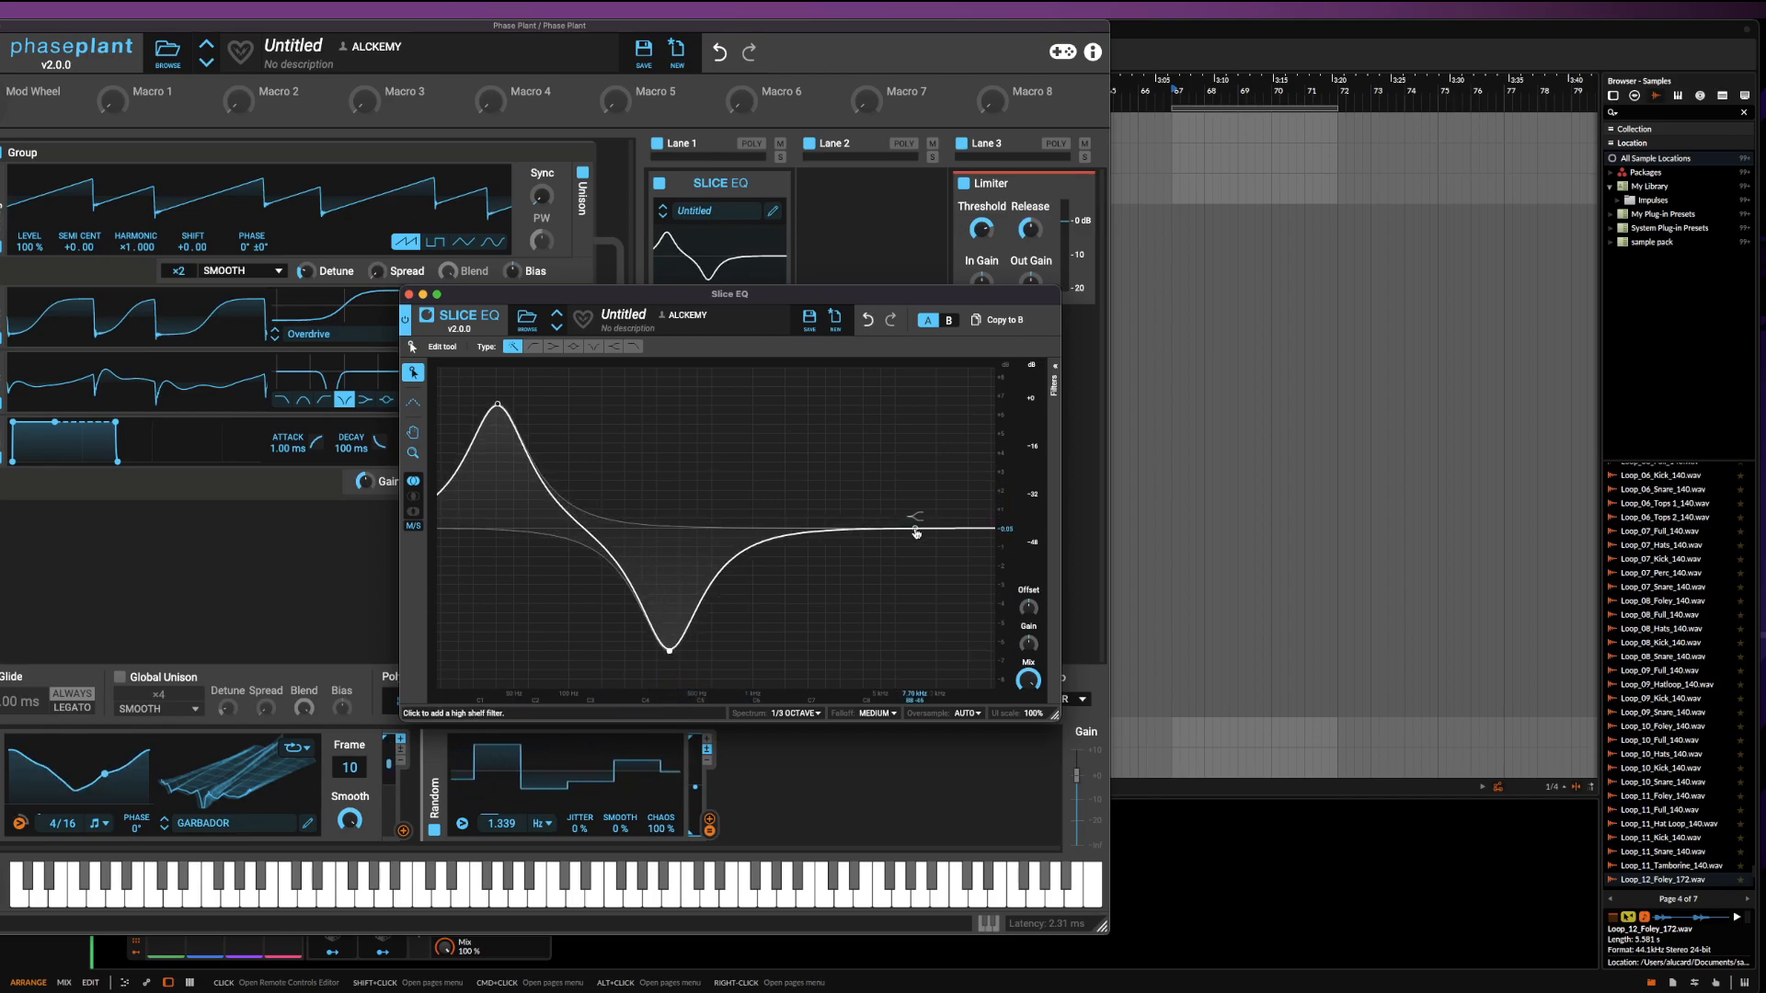
pyautogui.moveTo(853, 531); pyautogui.dragTo(926, 652)
pyautogui.moveTo(670, 654); pyautogui.dragTo(625, 650)
pyautogui.moveTo(711, 534); pyautogui.dragTo(710, 470)
pyautogui.moveTo(778, 537); pyautogui.dragTo(776, 623)
# Modulate the cutoffs of the Slice EQ's 40.8 Hz, 202 Hz, 8.76 kHz and 589 Hz peaks with the LFO Table
pyautogui.moveTo(769, 294); pyautogui.dragTo(913, 295)
pyautogui.click(1200, 372)
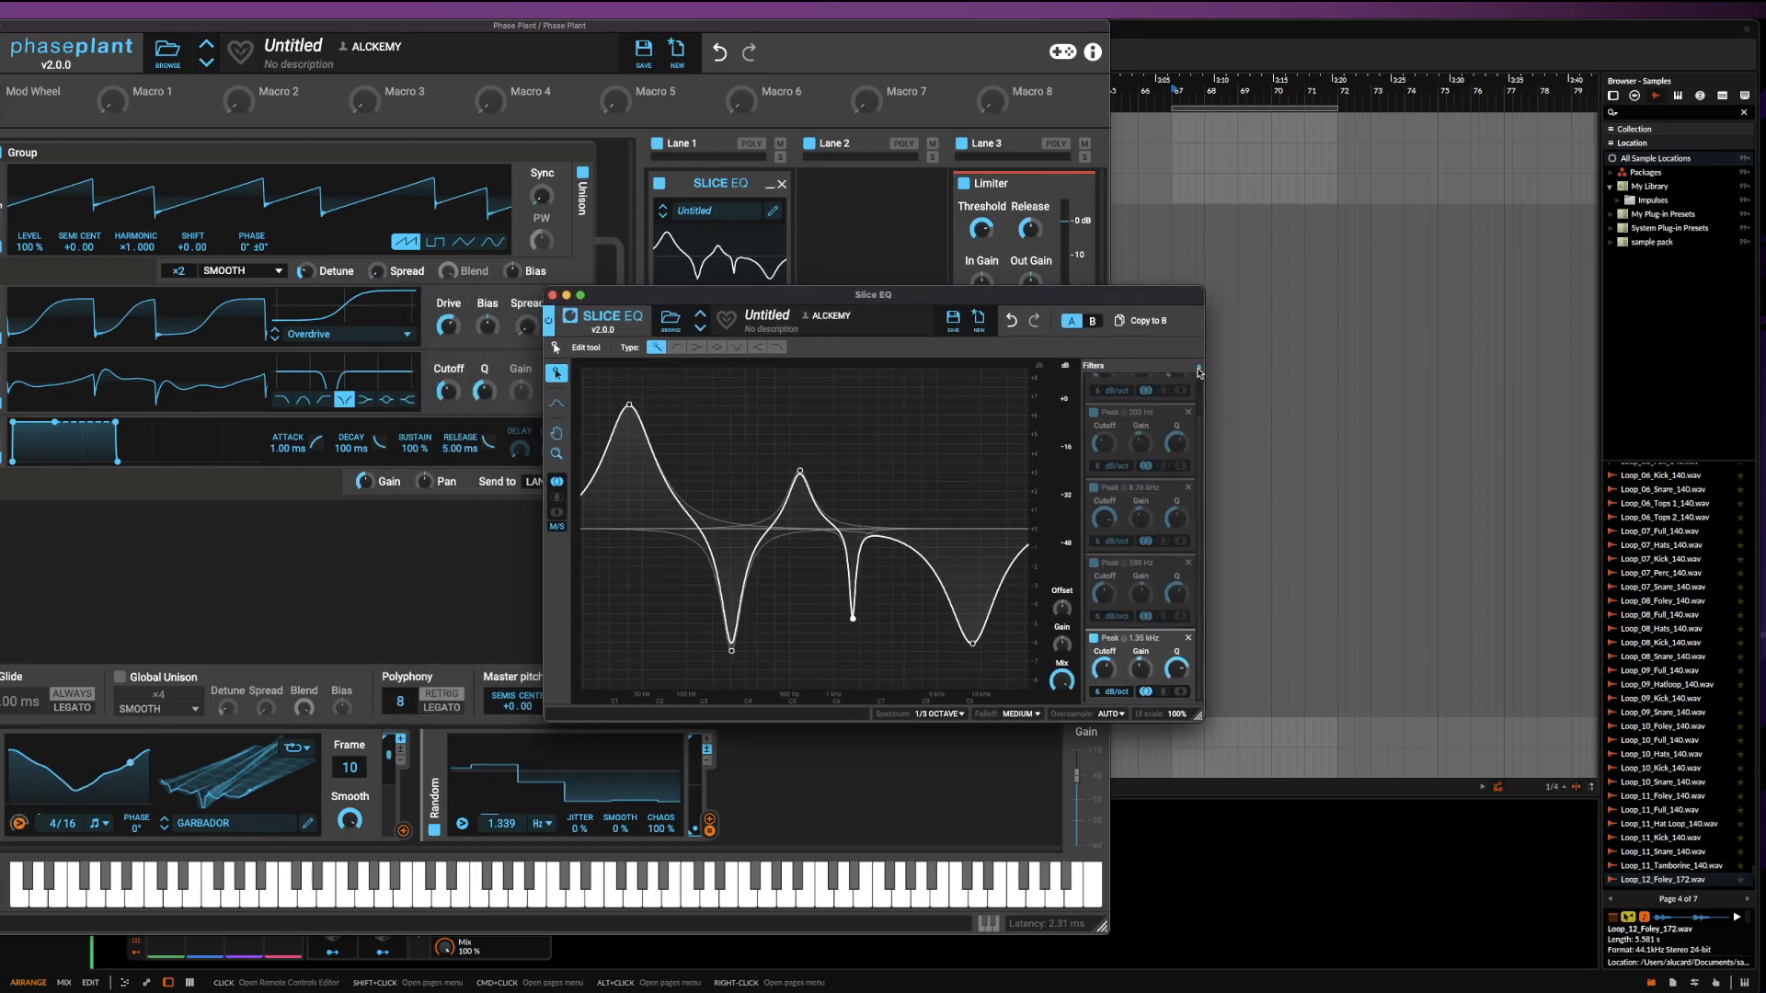
pyautogui.moveTo(1104, 301); pyautogui.dragTo(1153, 309)
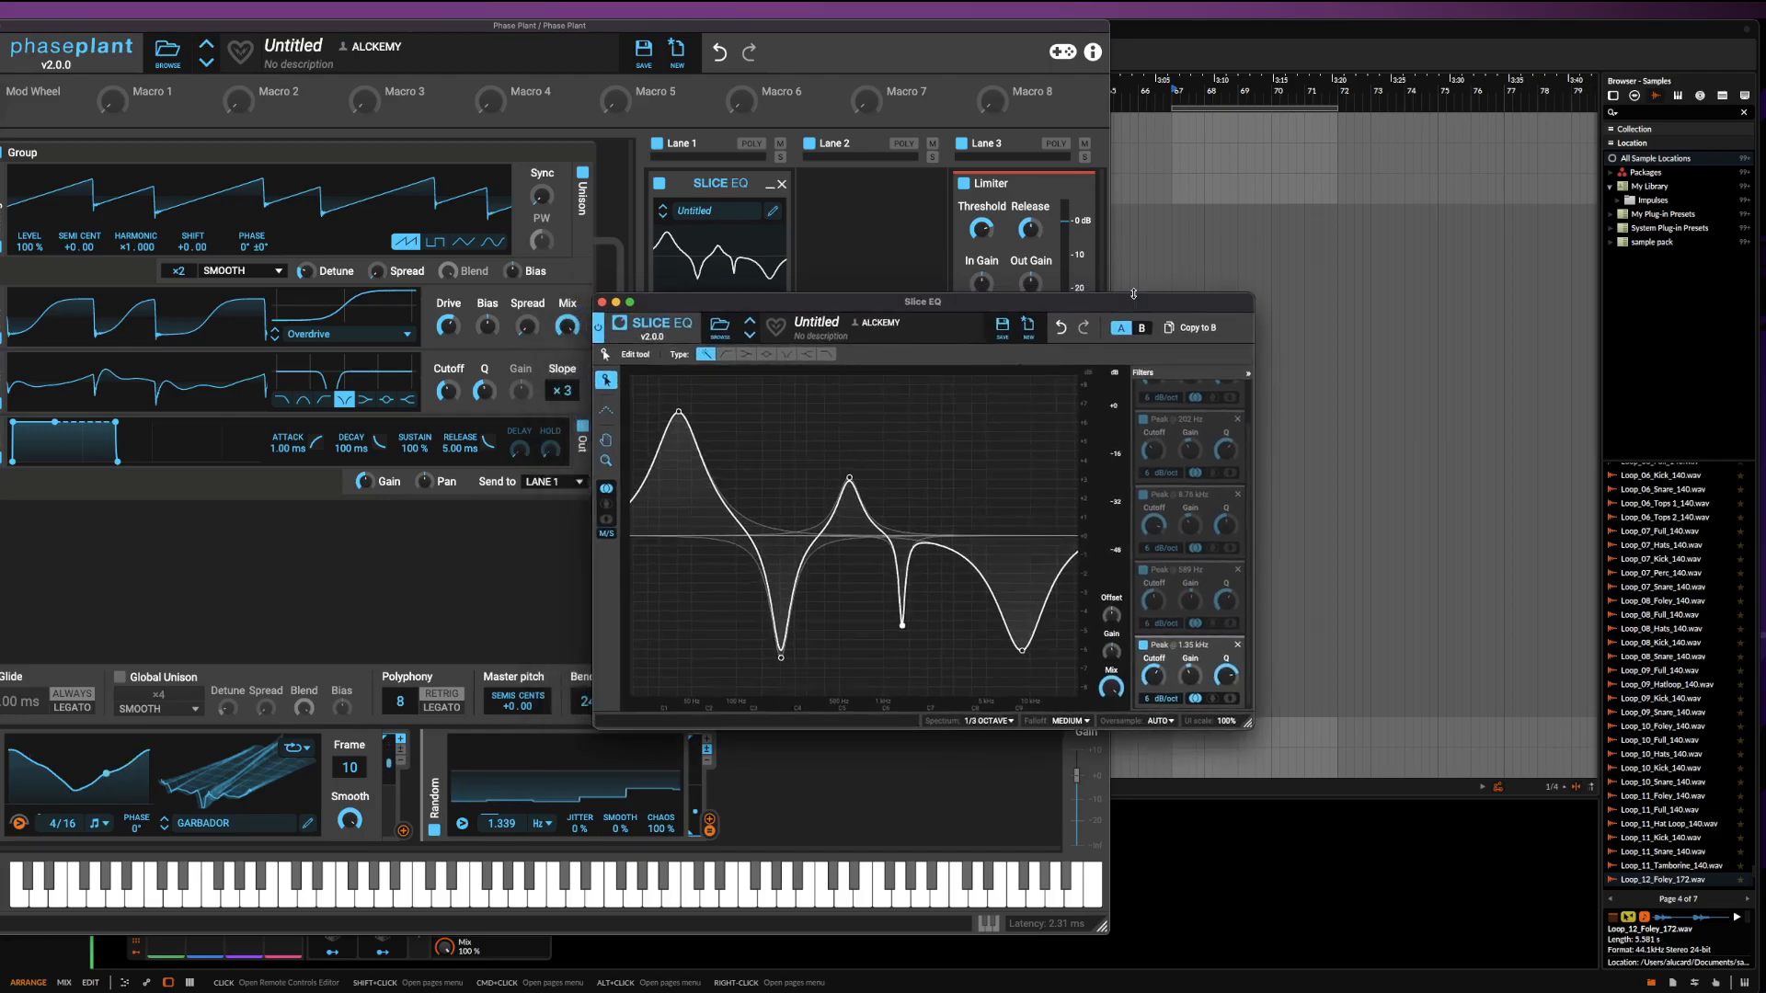
pyautogui.click(403, 831)
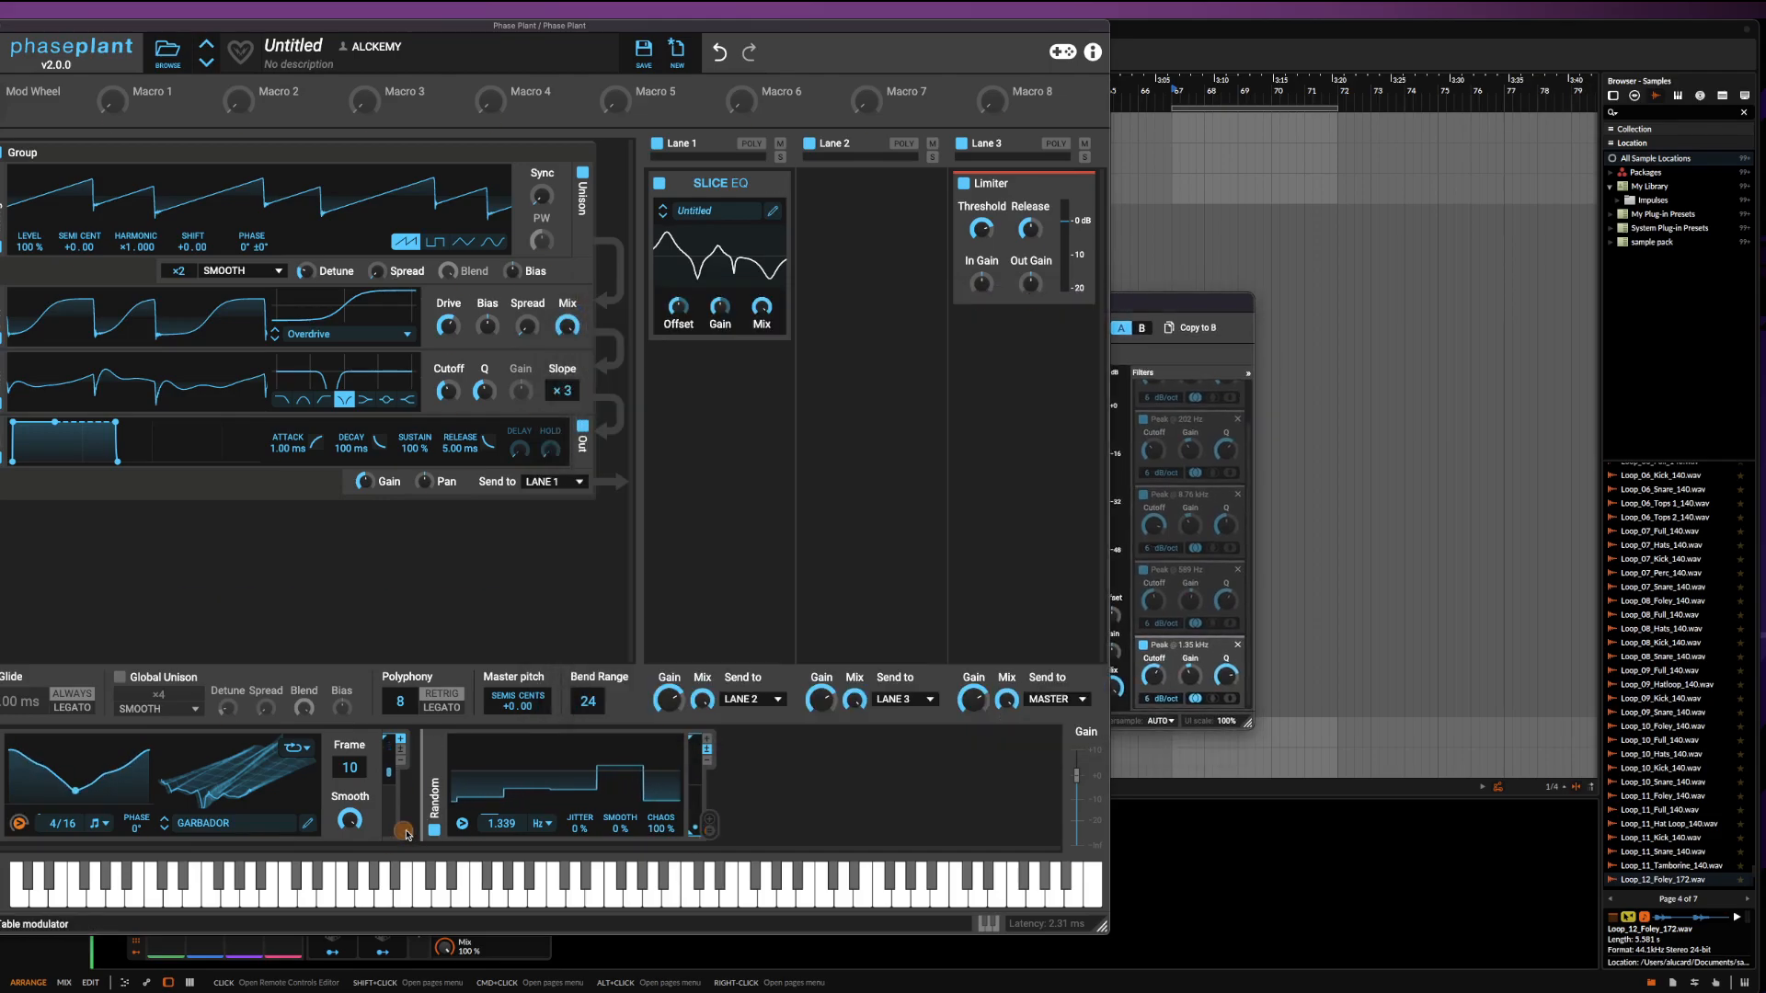
pyautogui.scroll(2, 1168, 469)
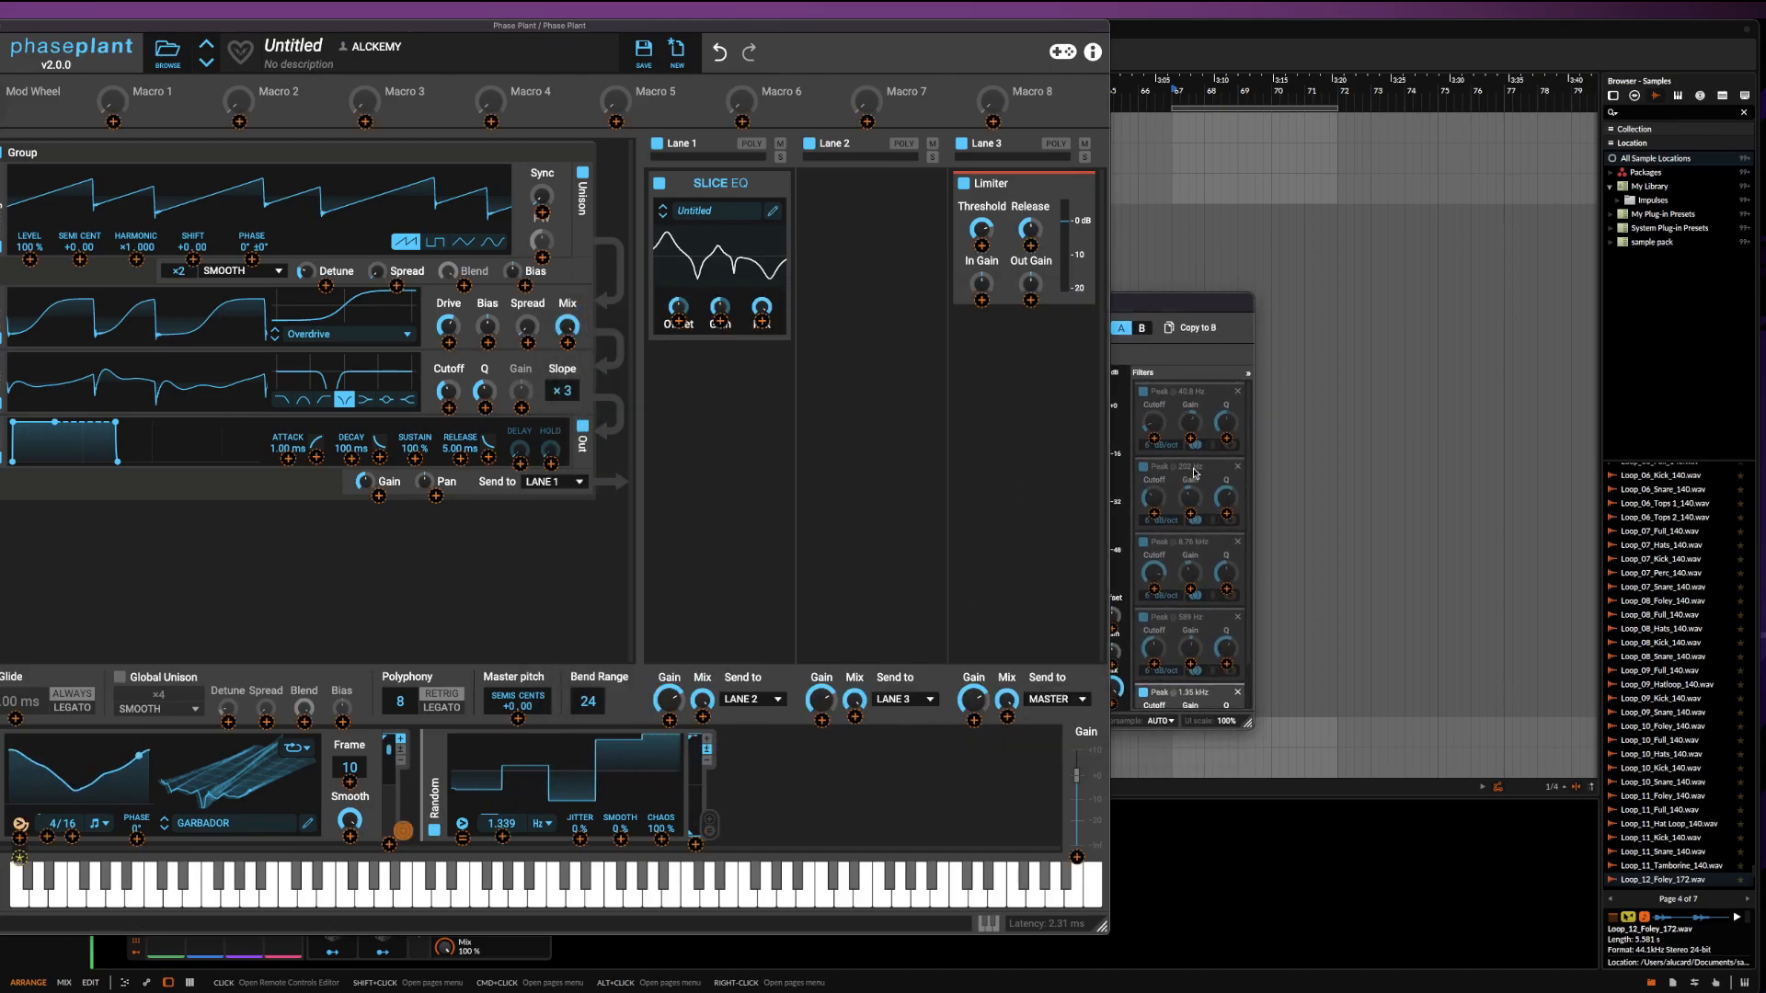
pyautogui.click(1150, 441)
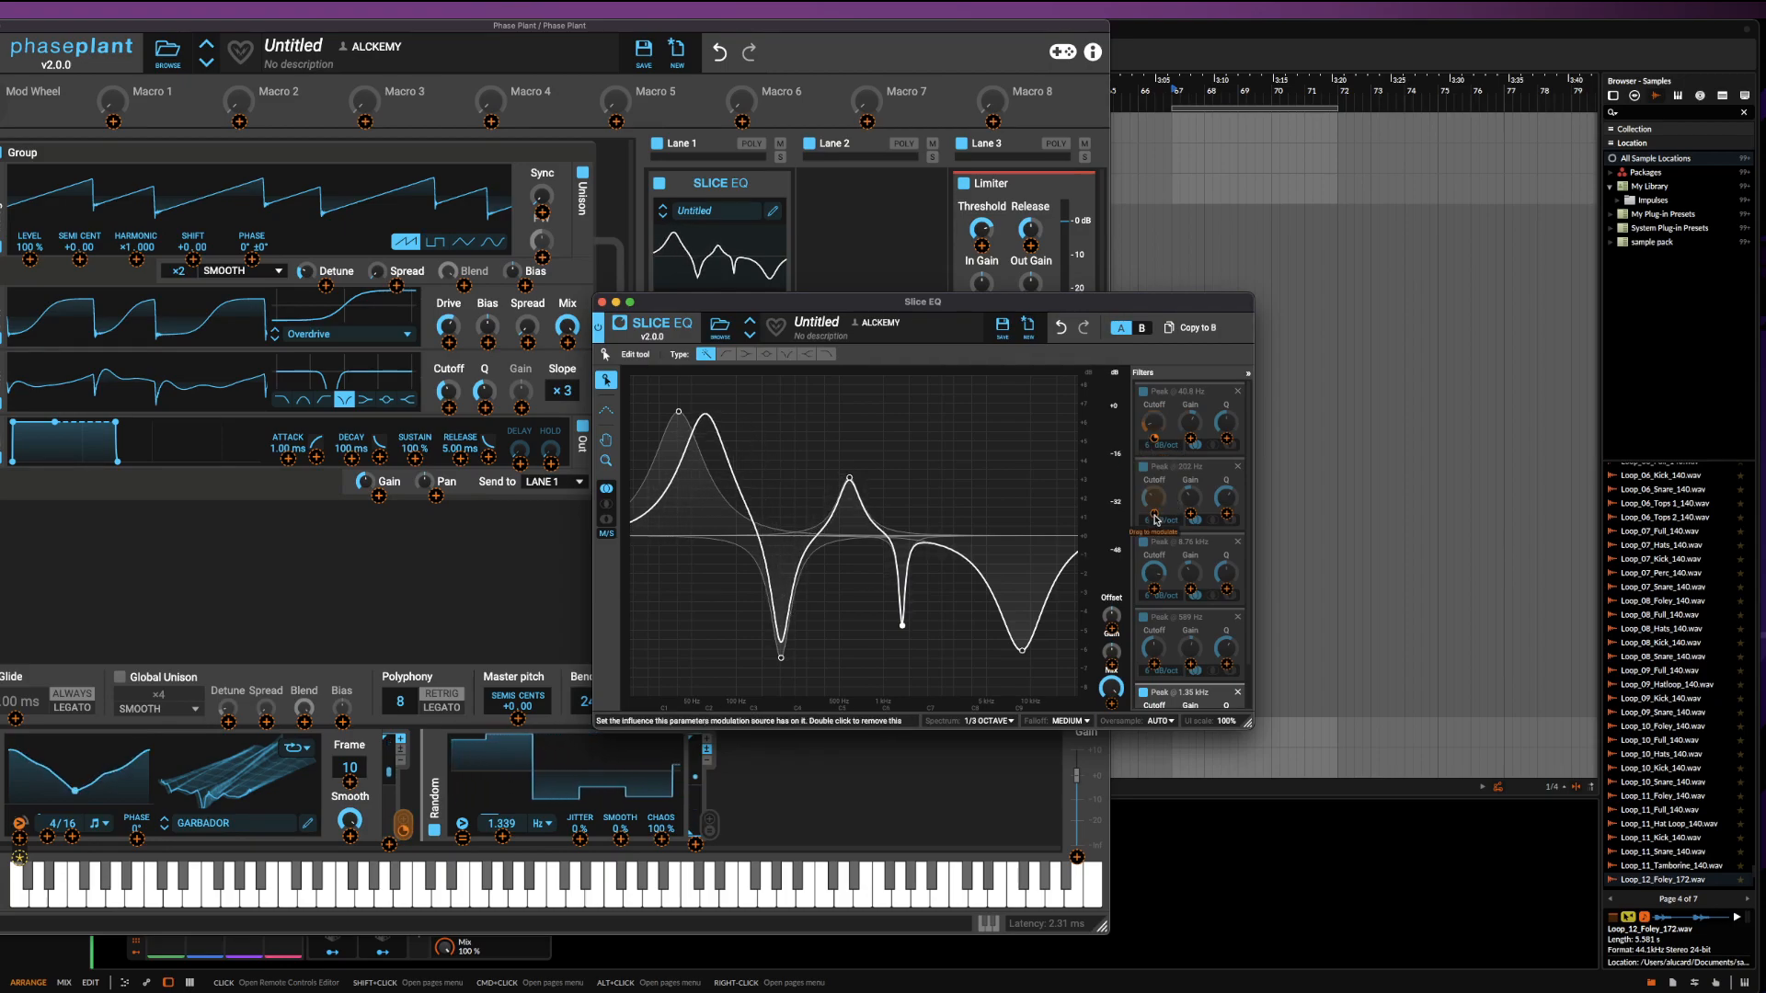
pyautogui.click(1155, 590)
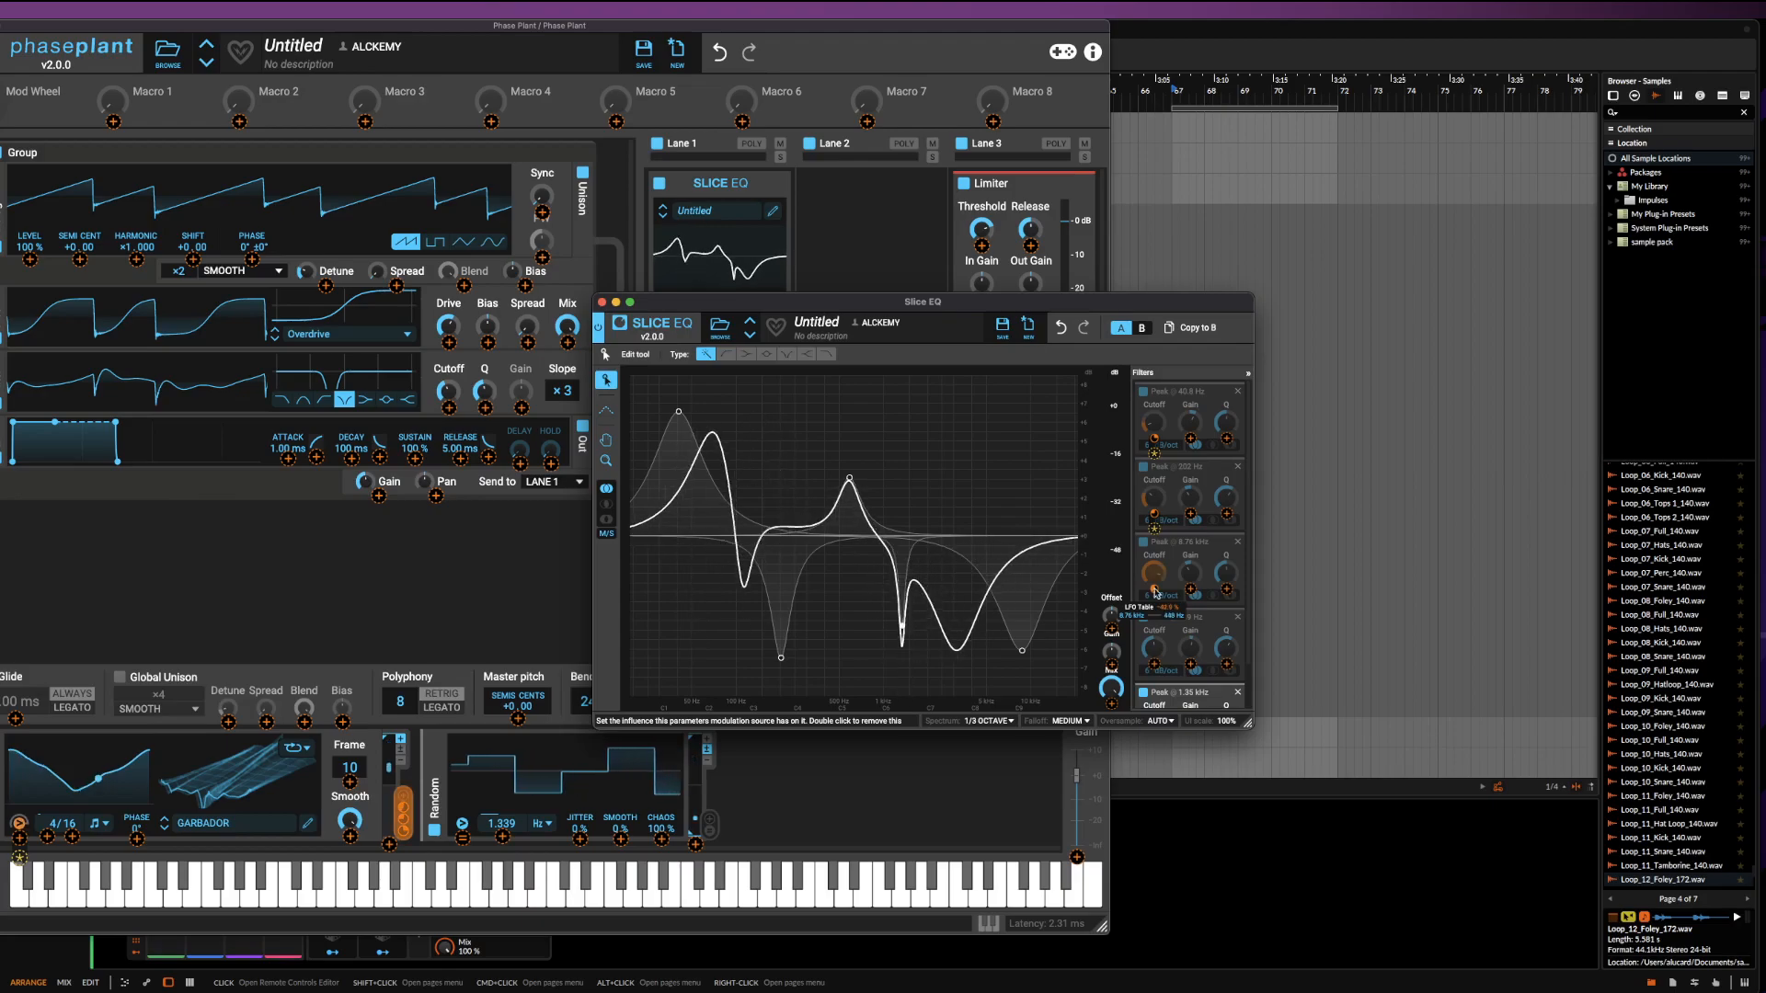
pyautogui.click(1155, 667)
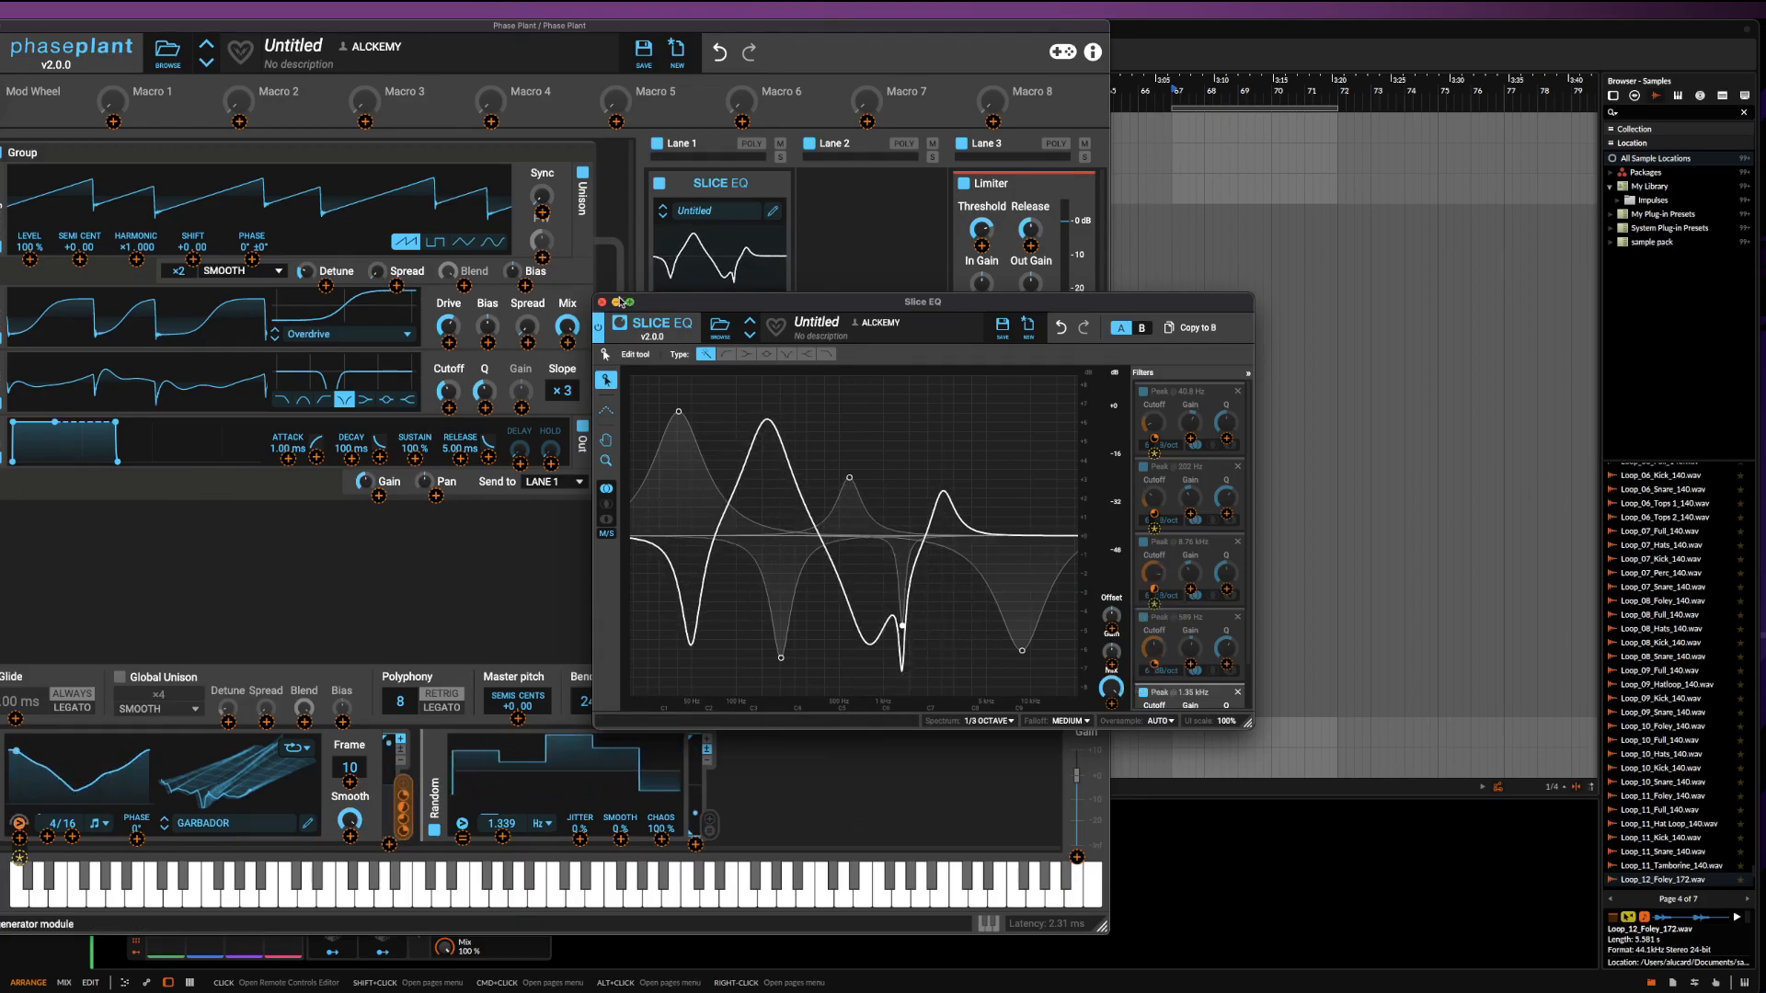
pyautogui.click(620, 302)
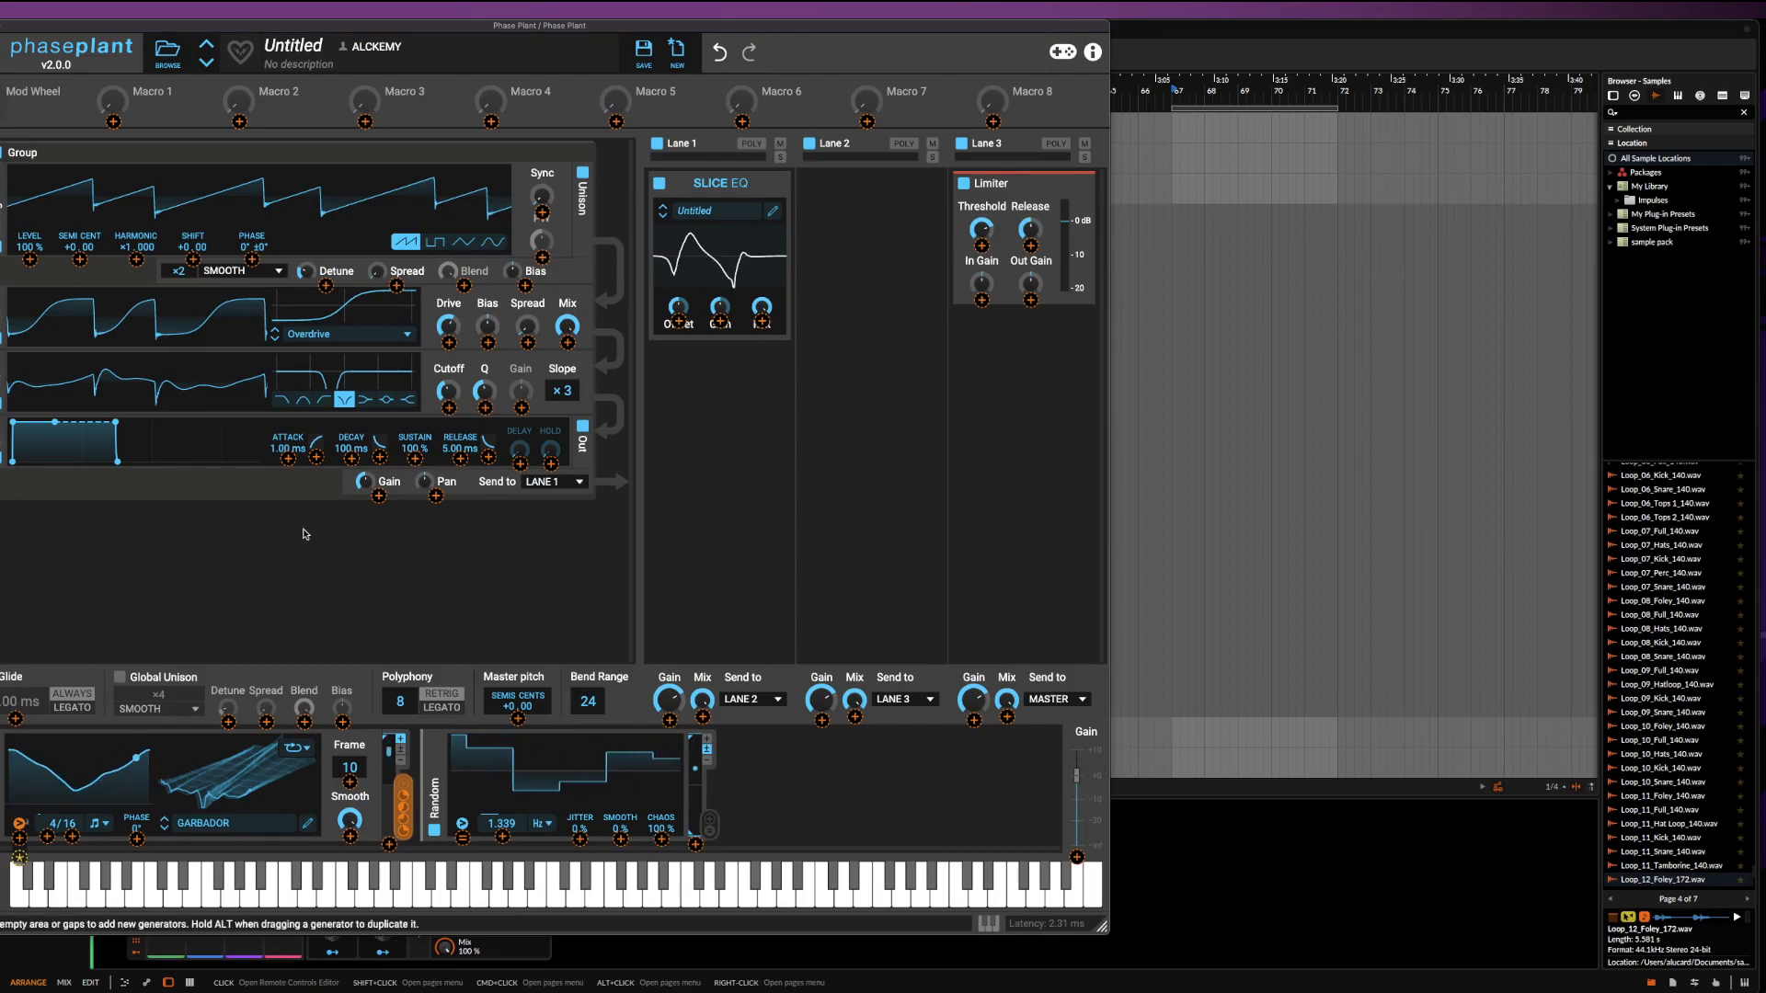
# Duplicate the LFO Table modulator and reopen the Slice EQ editor with its filter list expanded
pyautogui.click(1, 786)
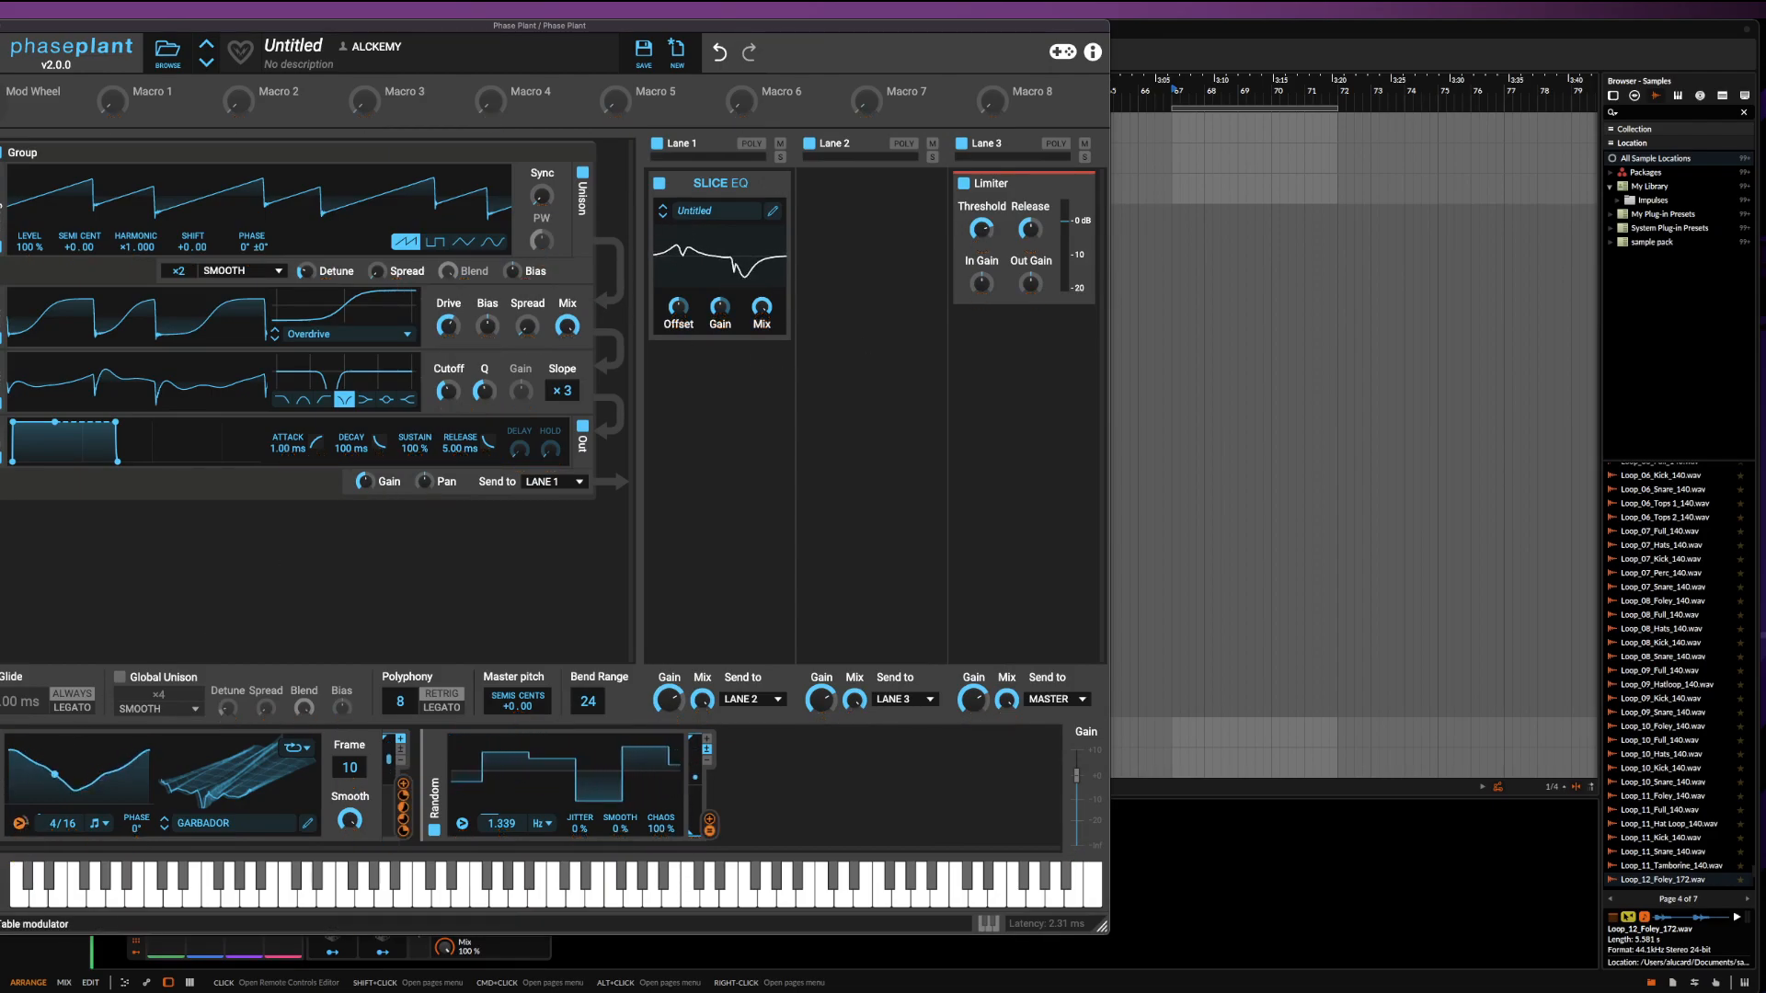
pyautogui.press('super+d')
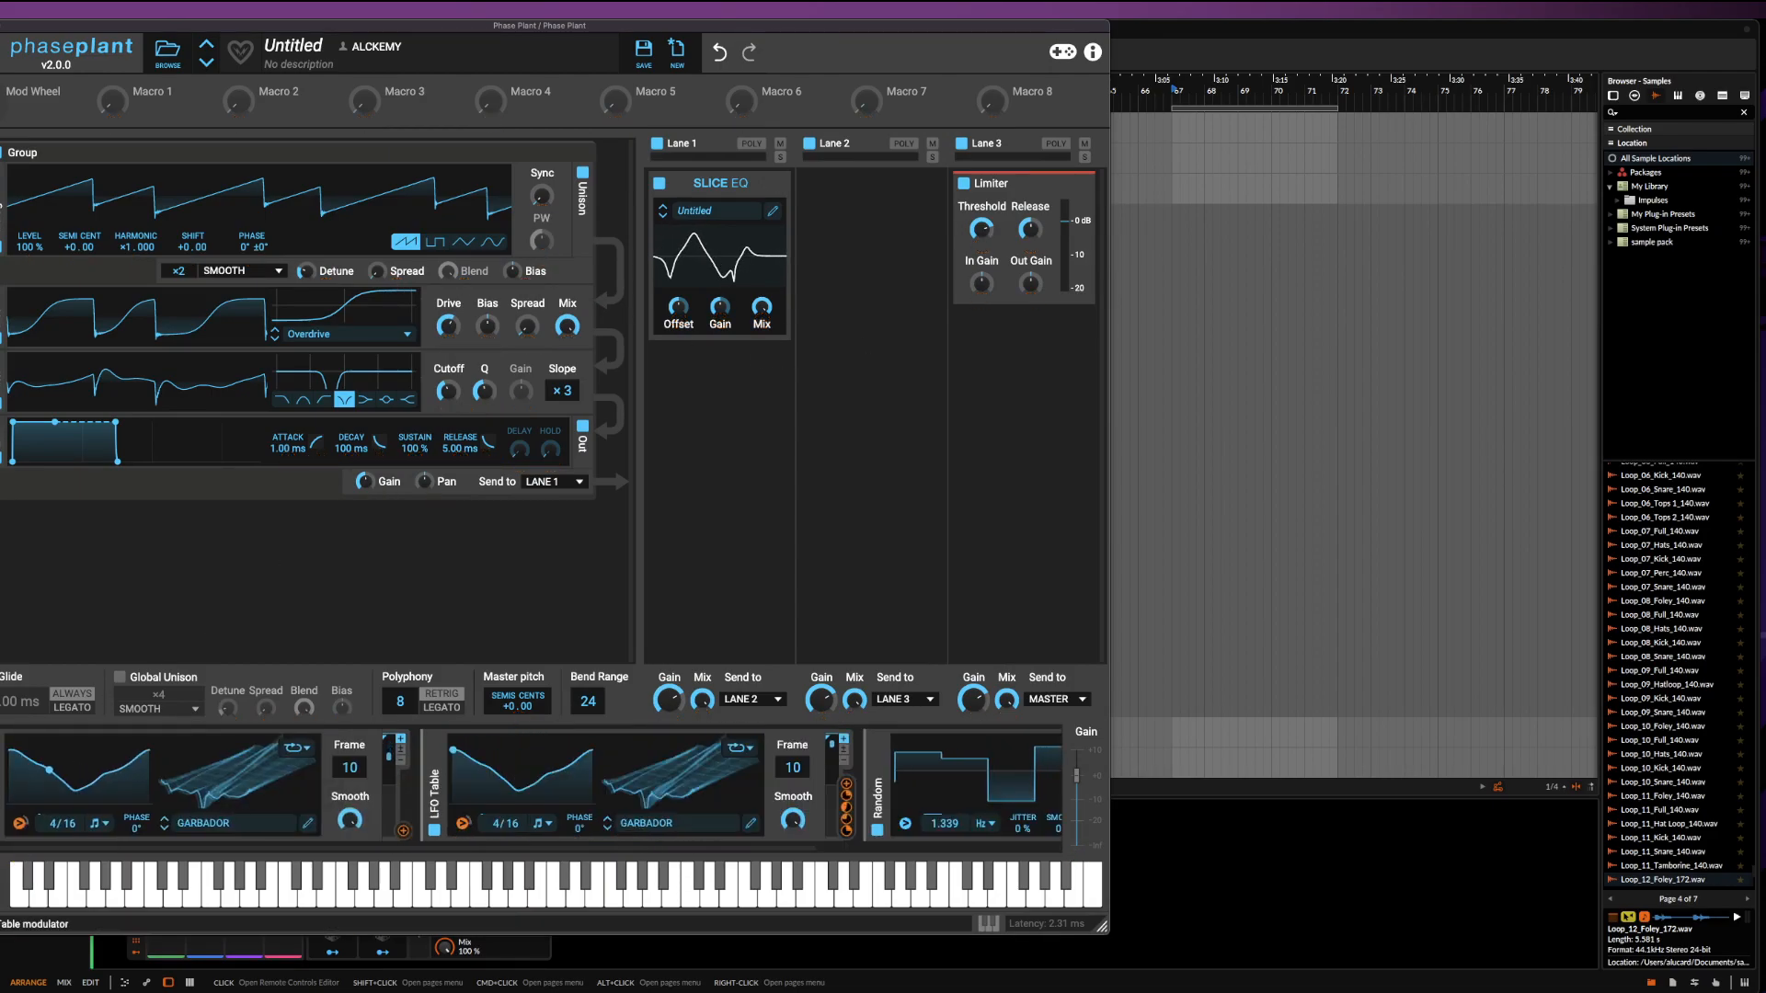
pyautogui.click(403, 830)
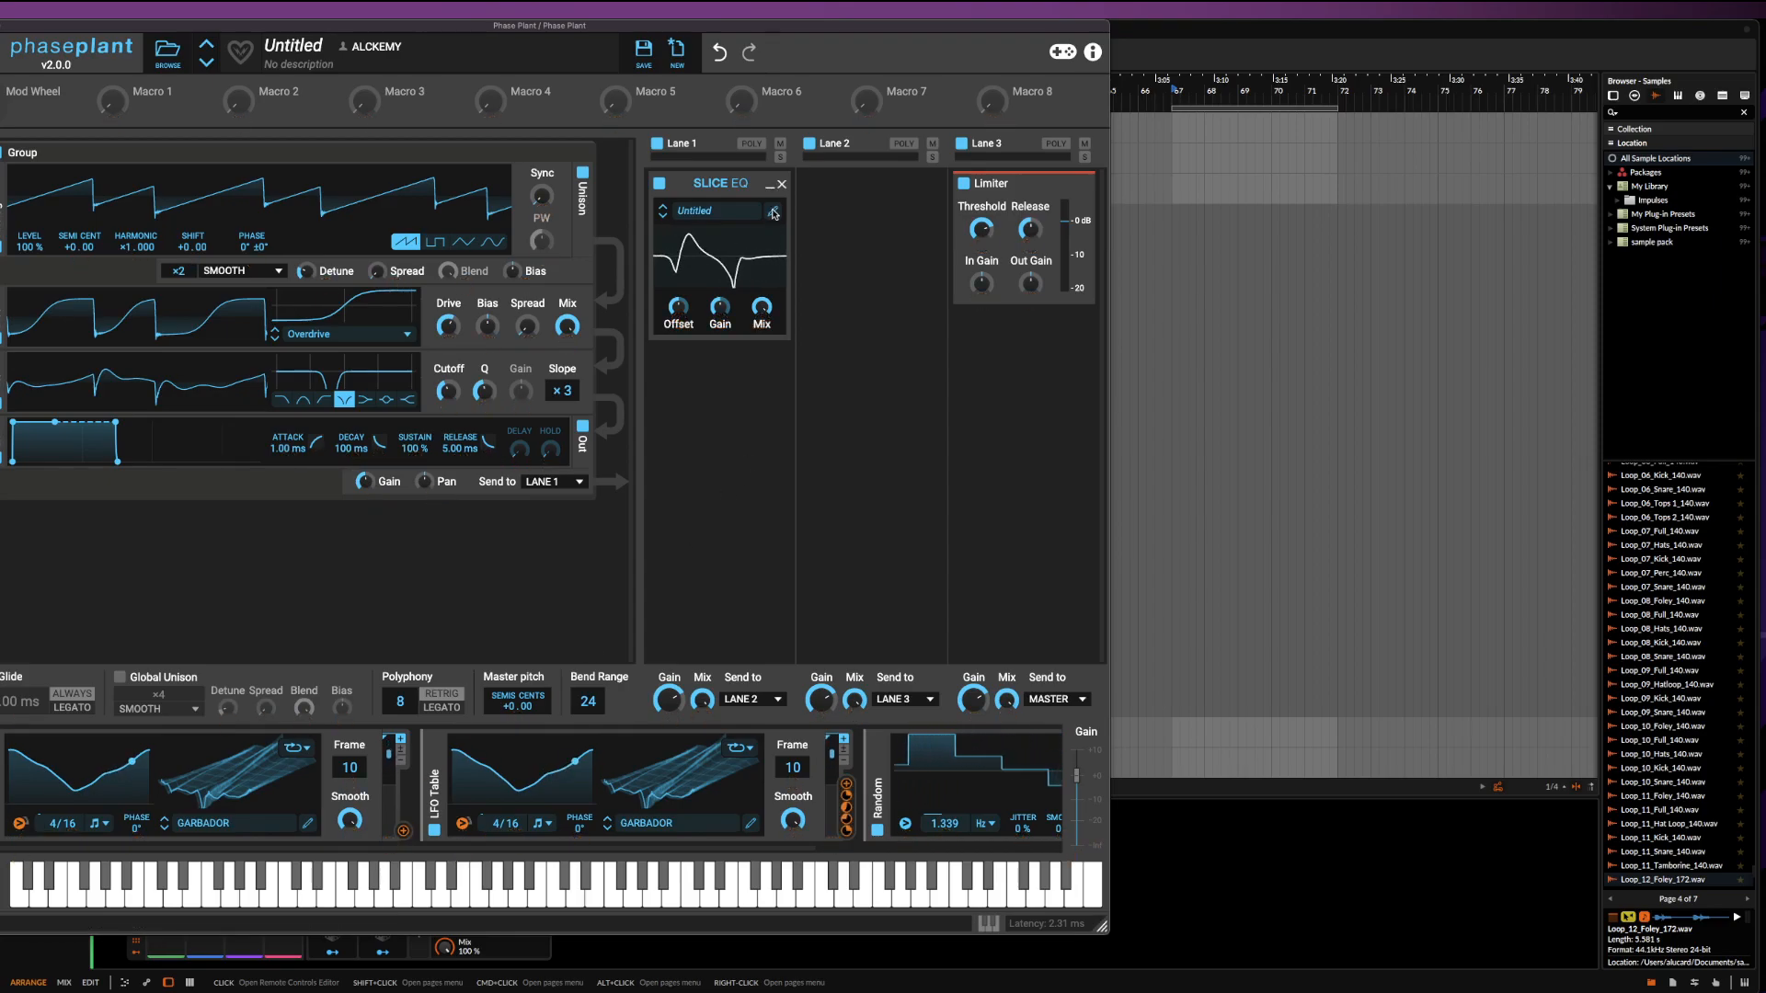
pyautogui.click(773, 214)
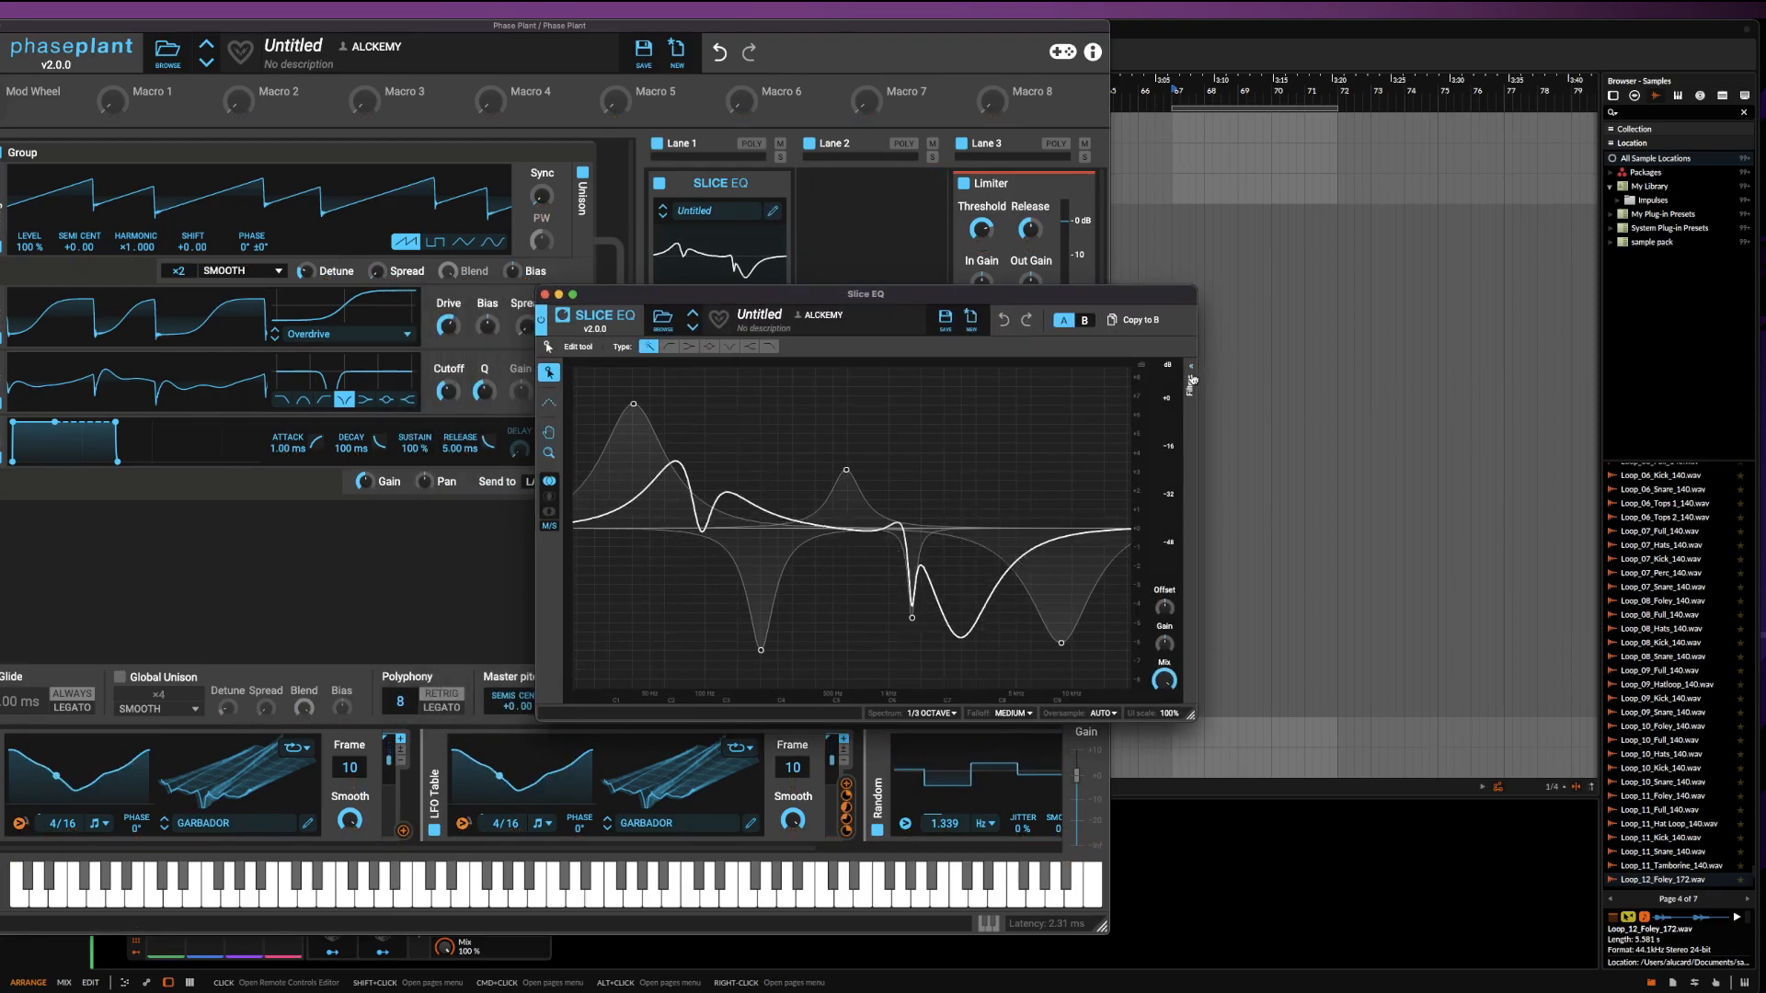
pyautogui.click(1191, 381)
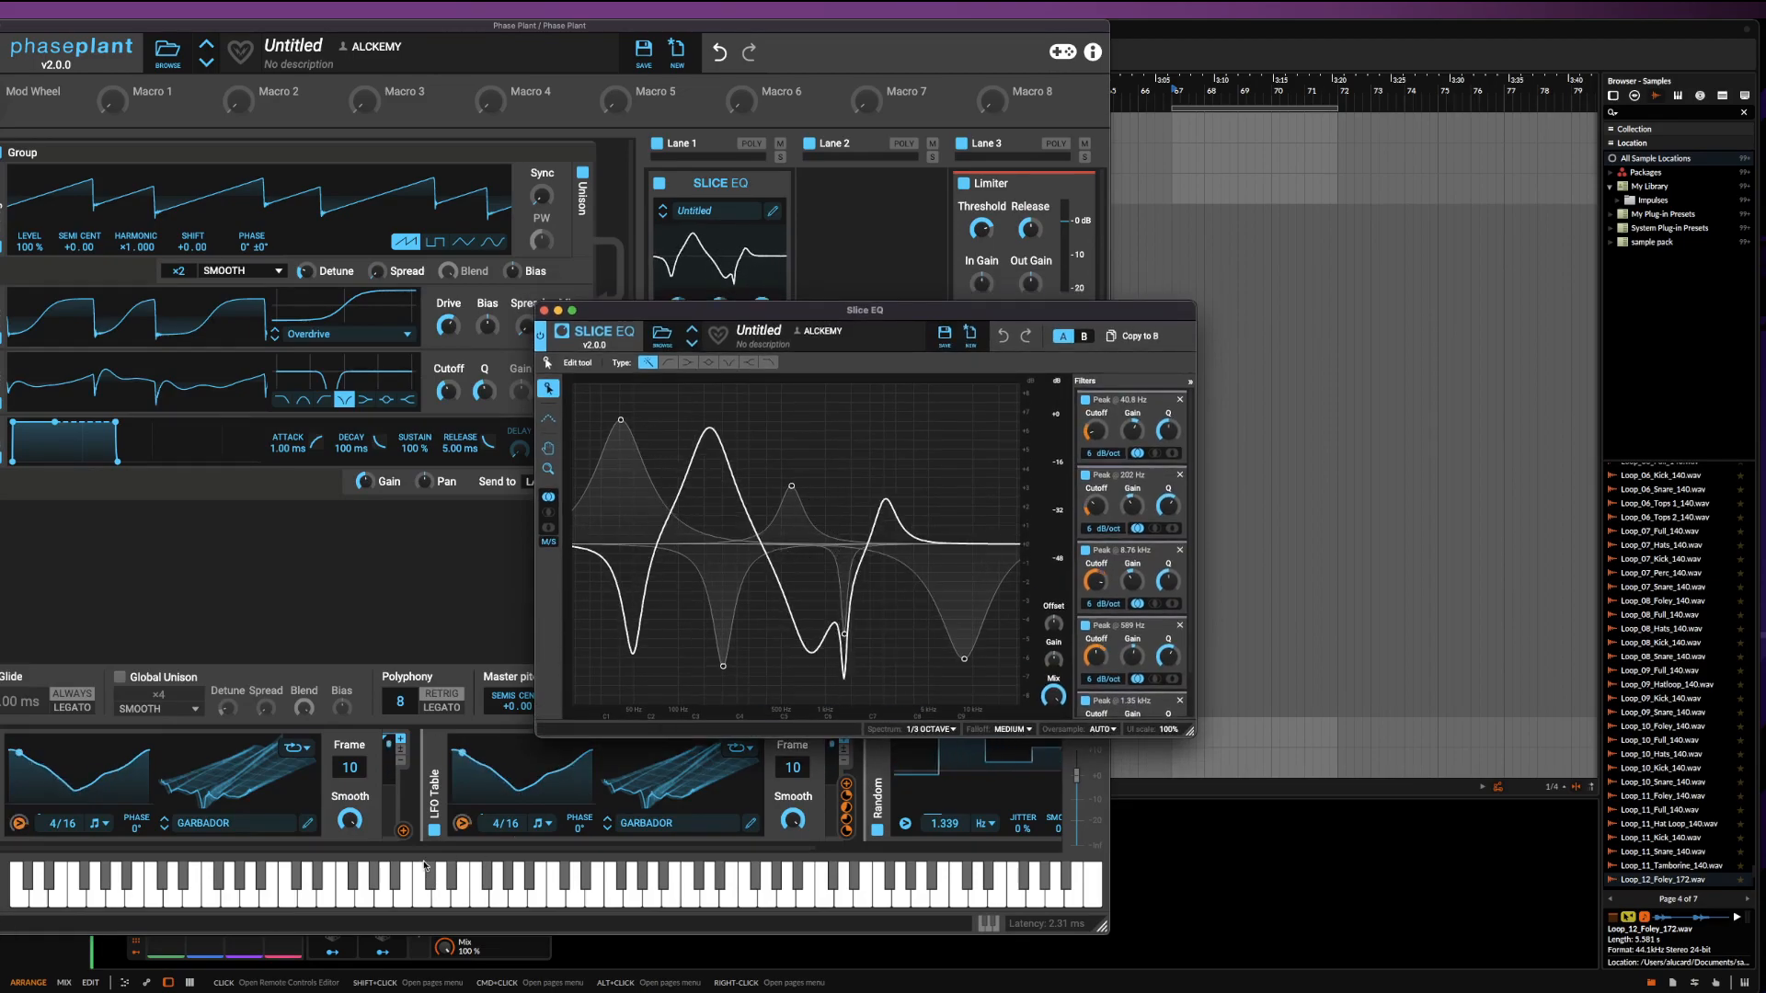
# Modulate the gains of the Slice EQ's peaks, including the 202 Hz peak, with the first LFO Table and close the editor
pyautogui.click(403, 831)
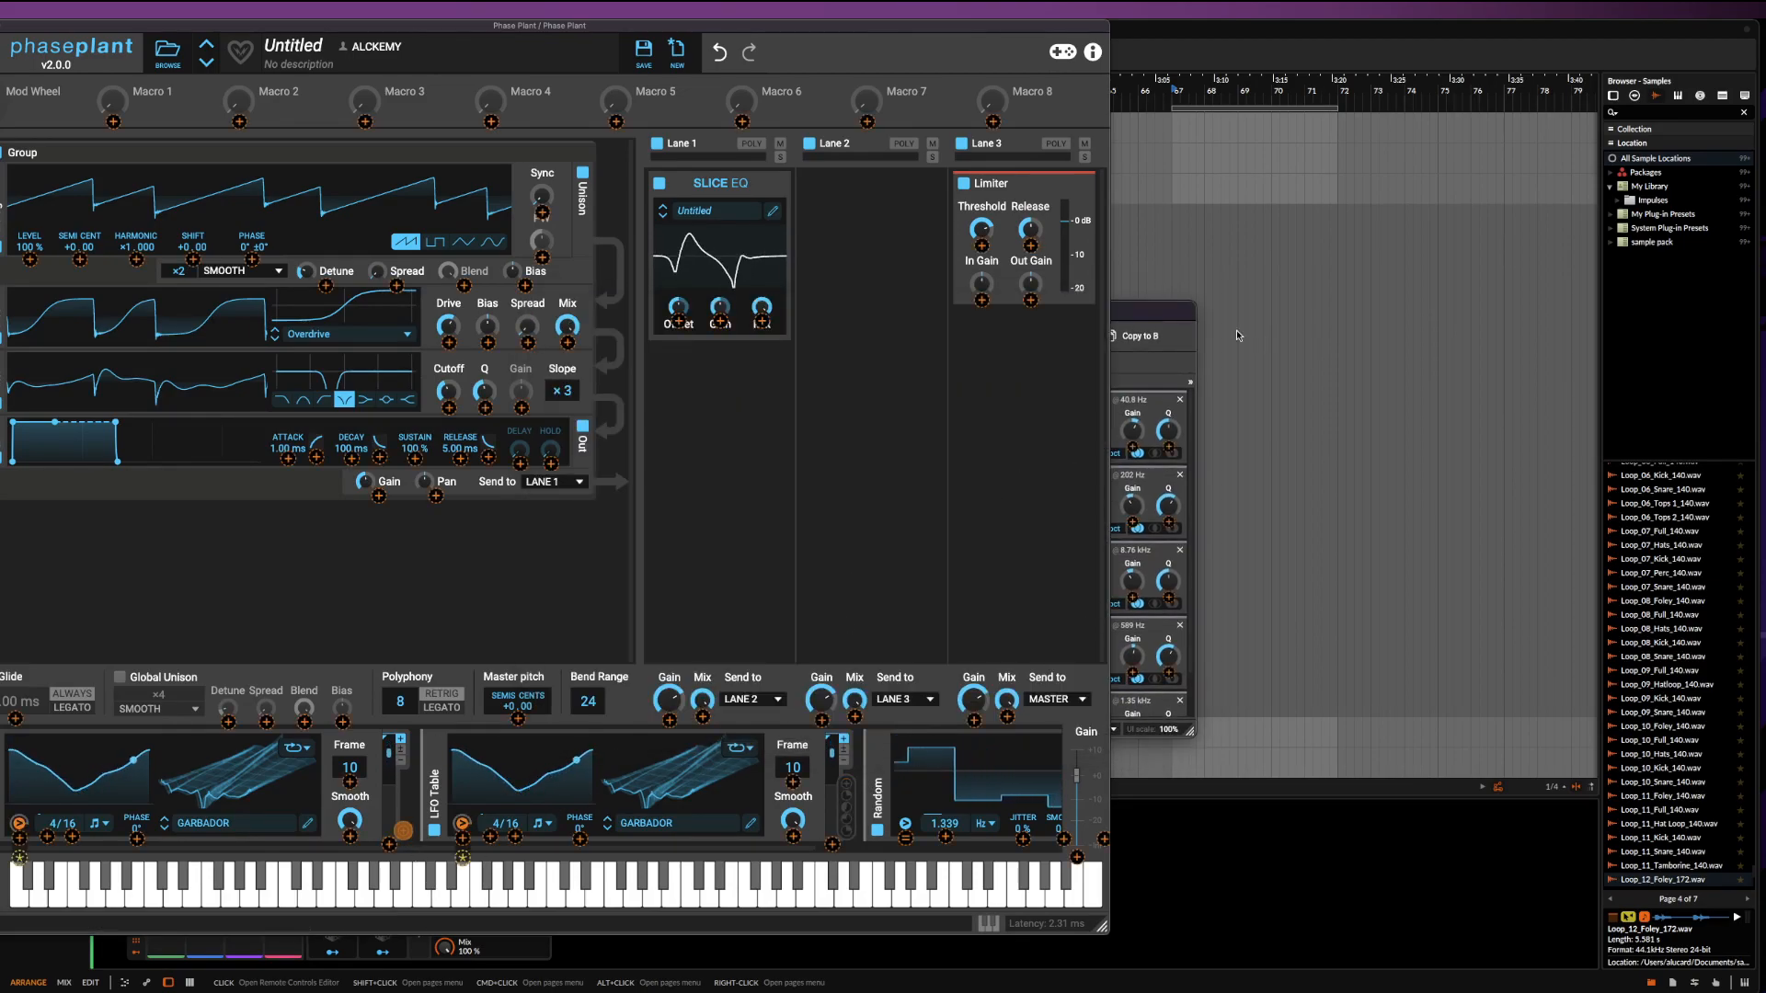
pyautogui.click(1171, 318)
pyautogui.scroll(-1, 1134, 514)
pyautogui.moveTo(1132, 473); pyautogui.dragTo(1132, 514)
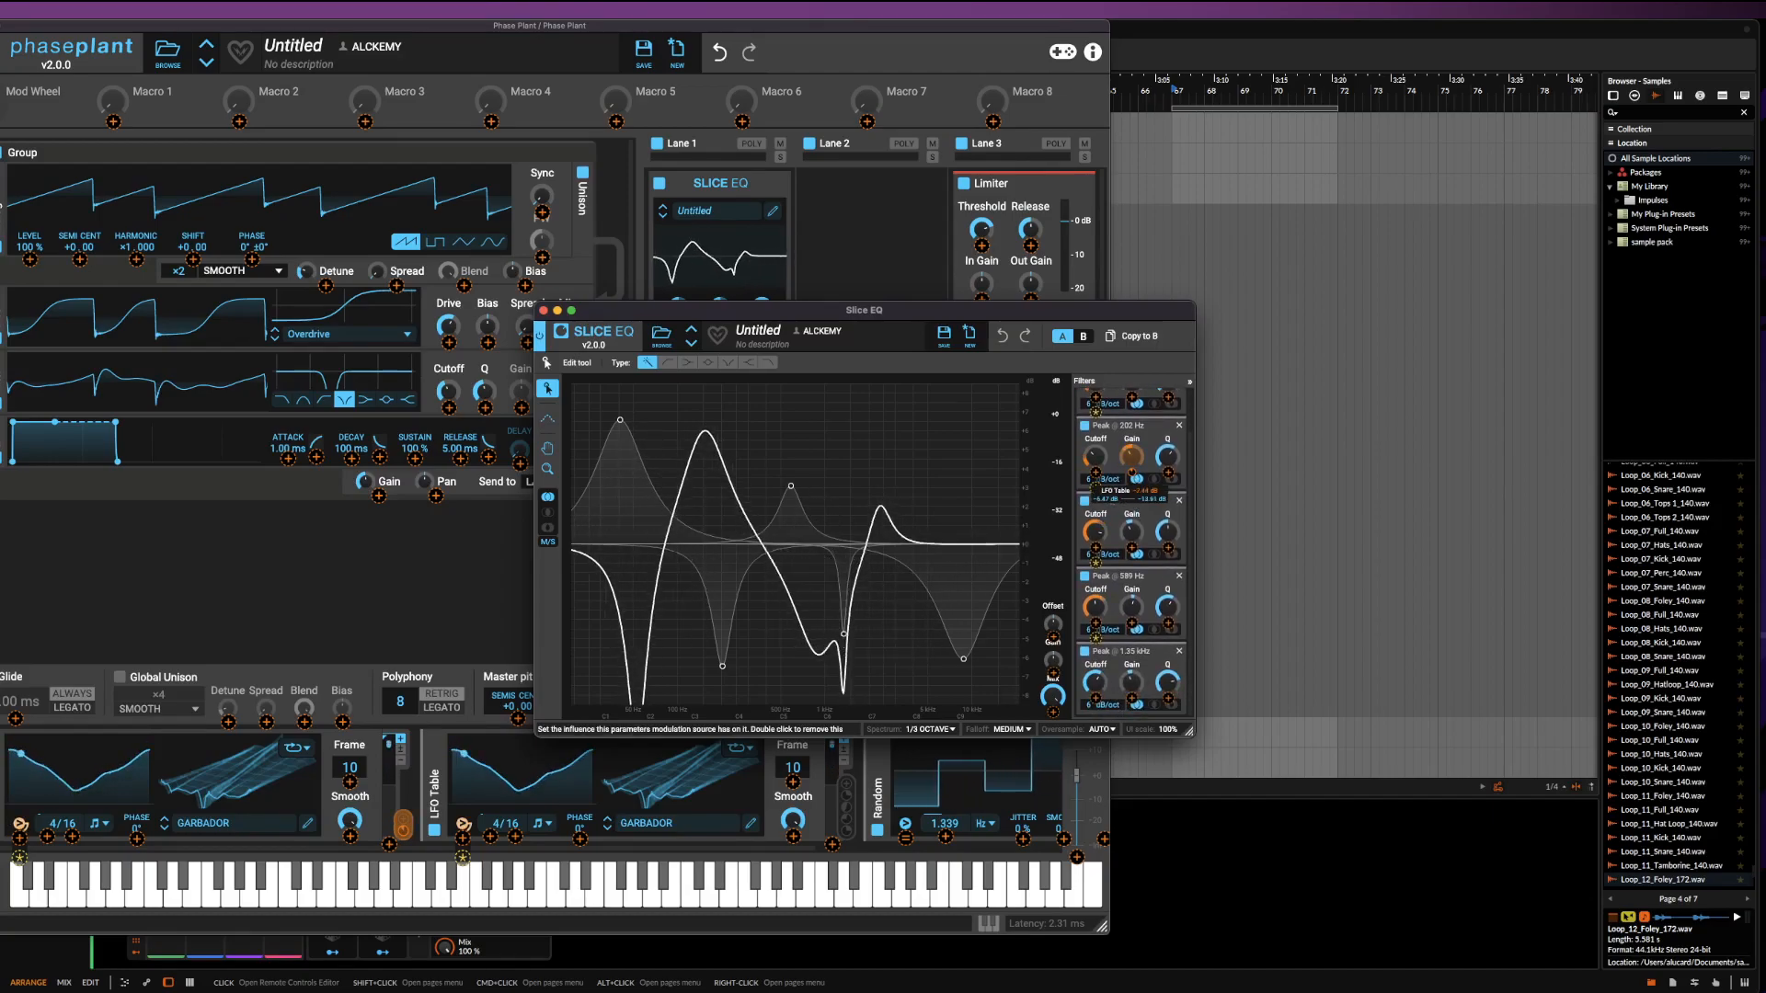
pyautogui.moveTo(1132, 624); pyautogui.dragTo(1133, 705)
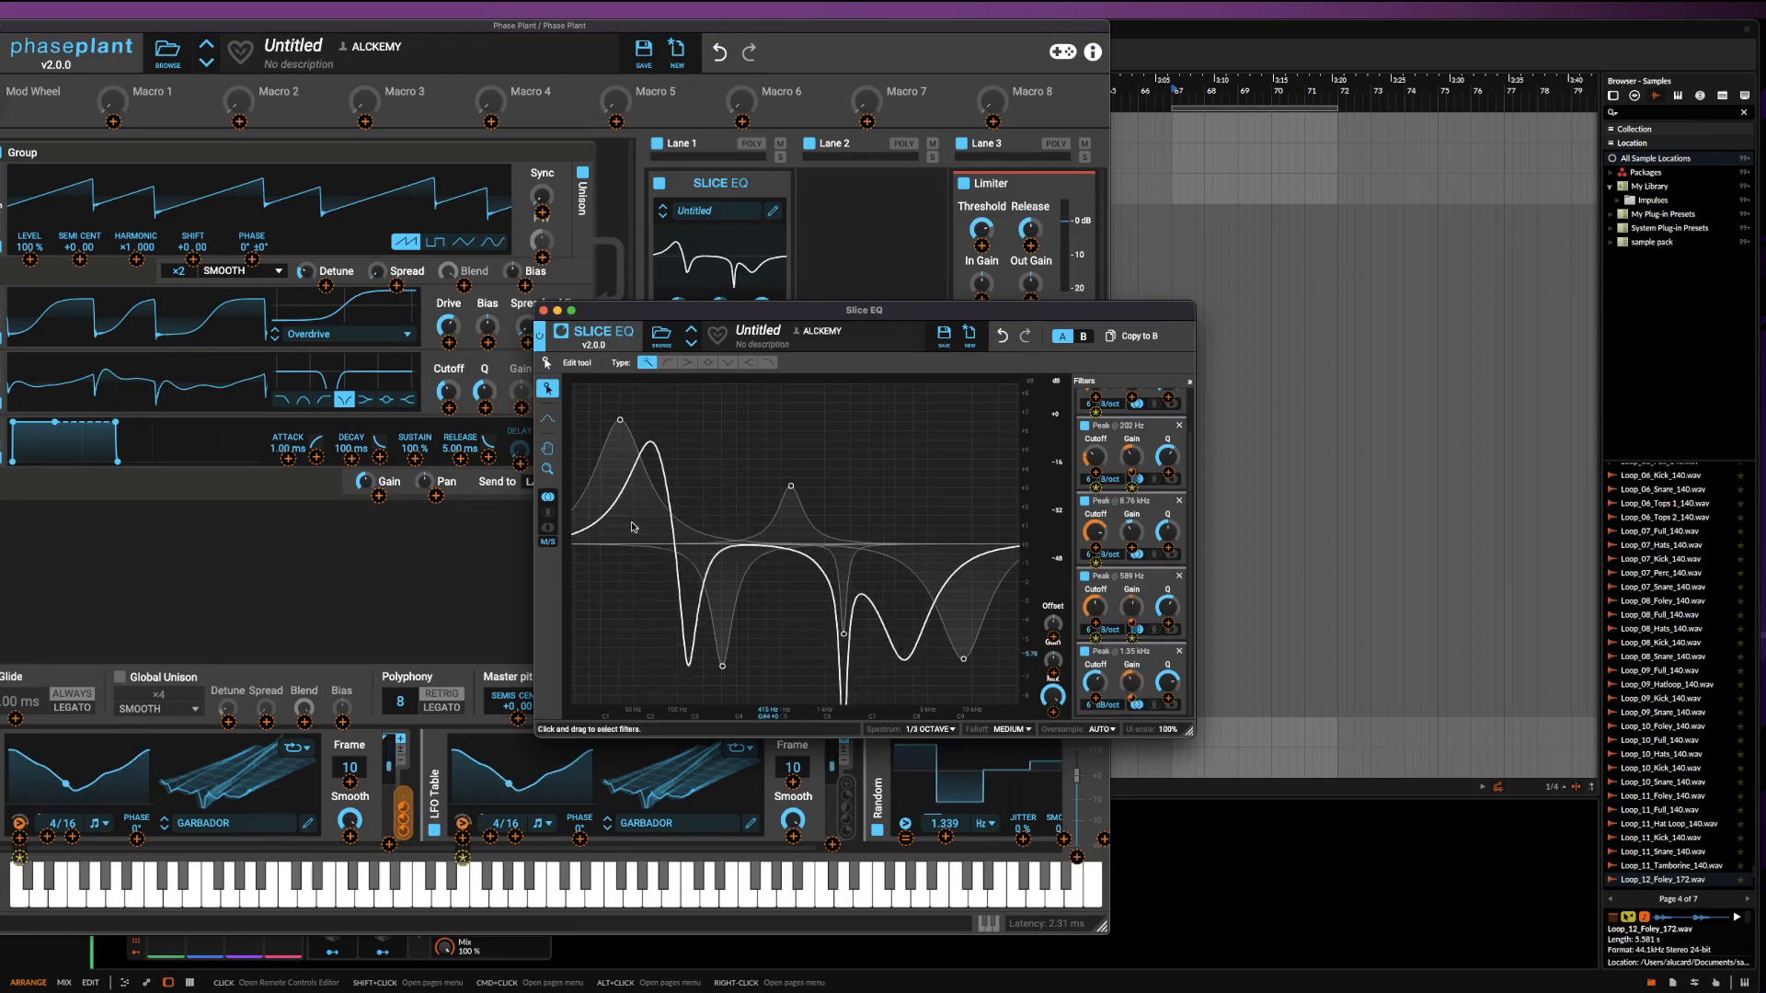
pyautogui.click(543, 311)
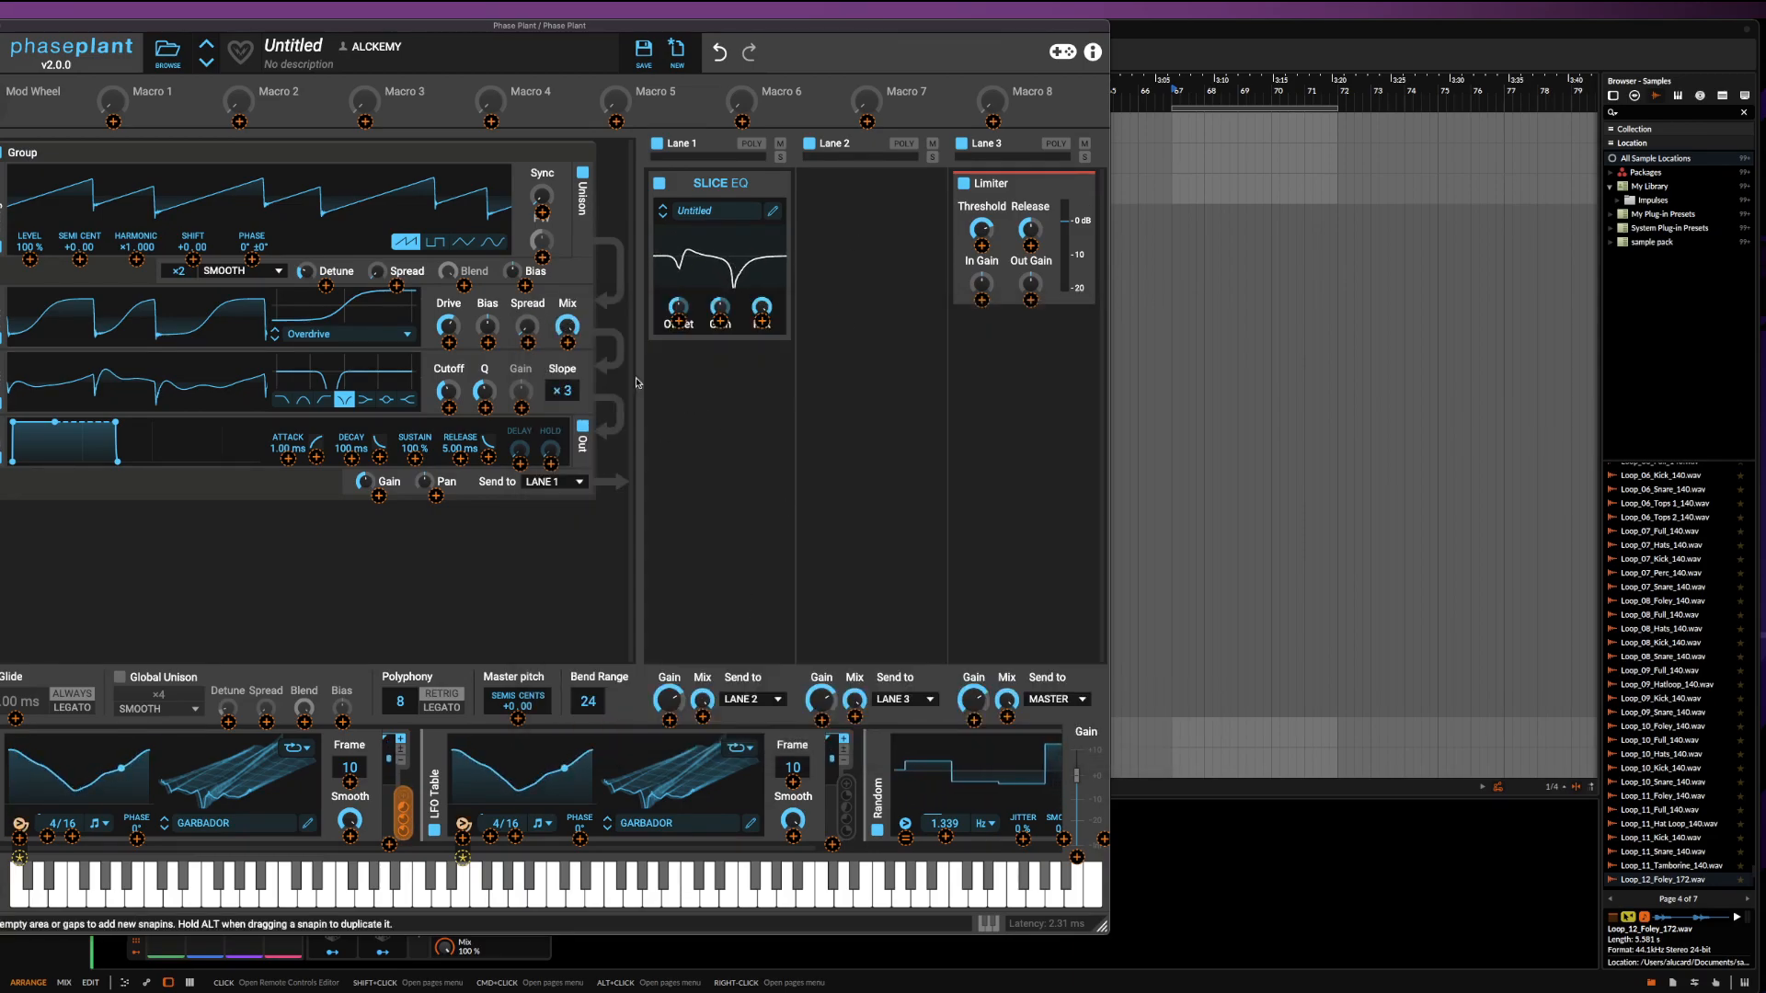
# Set both LFO Tables' rates to 8/16 and route Random, with Smooth at 100 %, to the Slice EQ's Offset
pyautogui.click(498, 803)
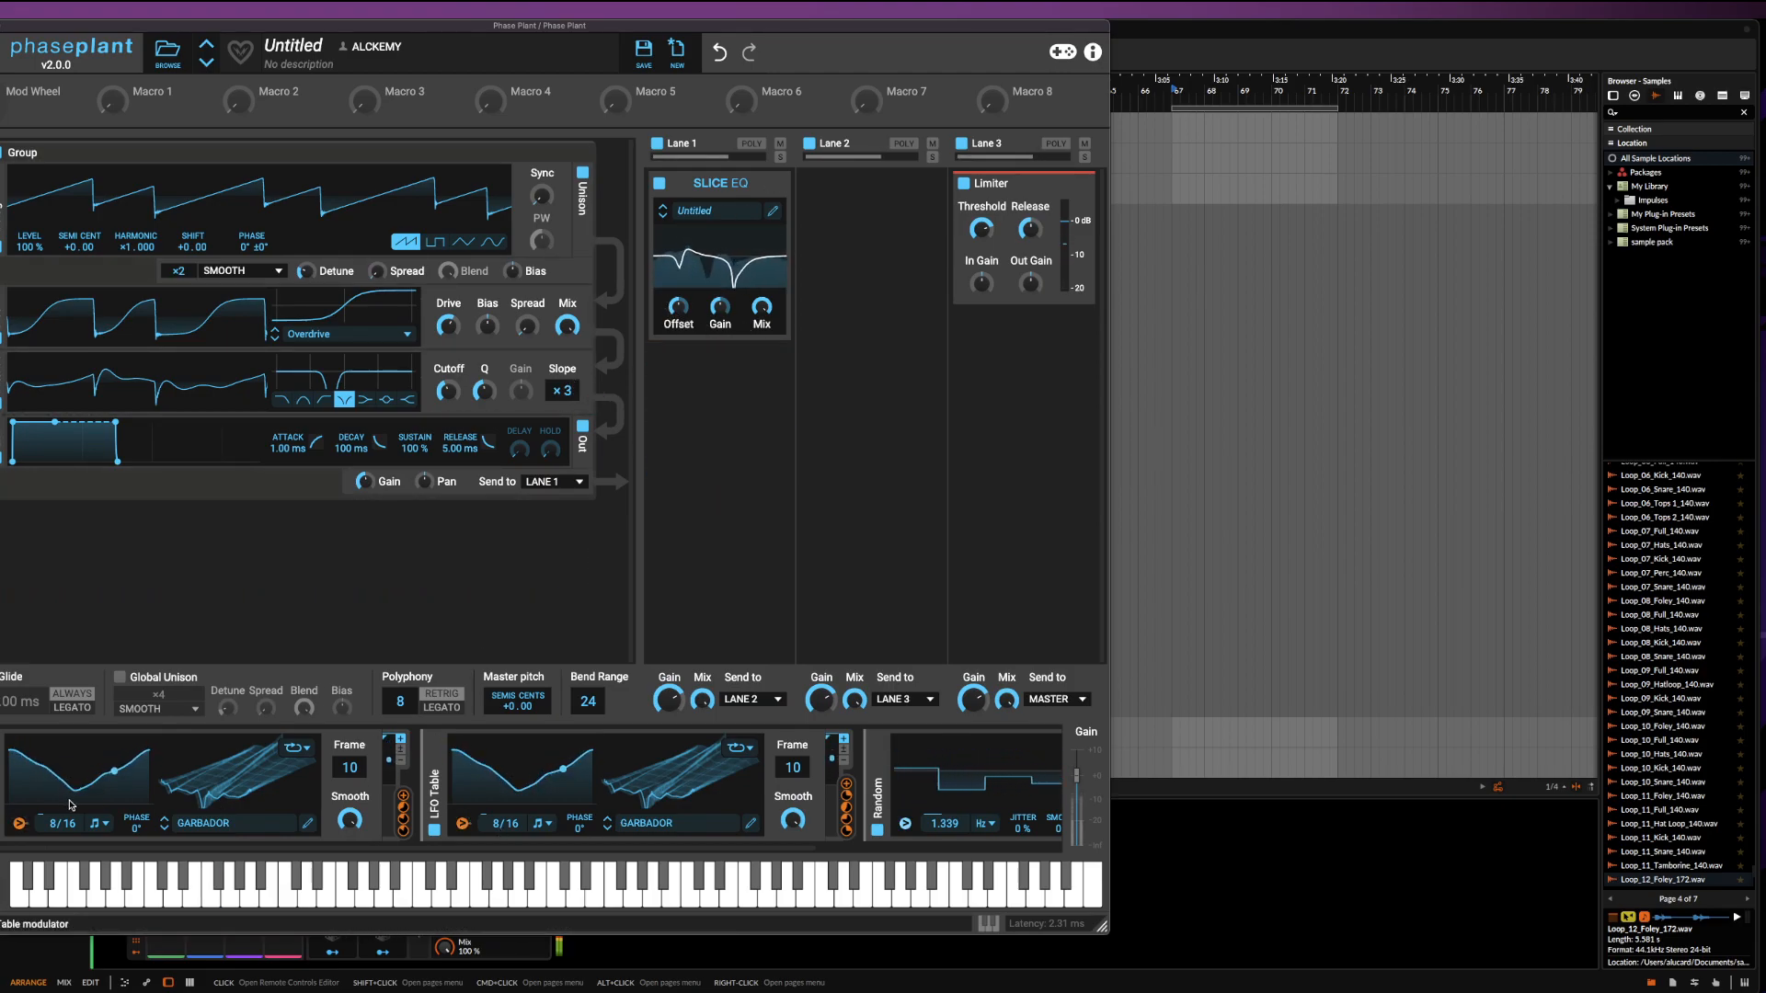
pyautogui.hscroll(5, 793, 838)
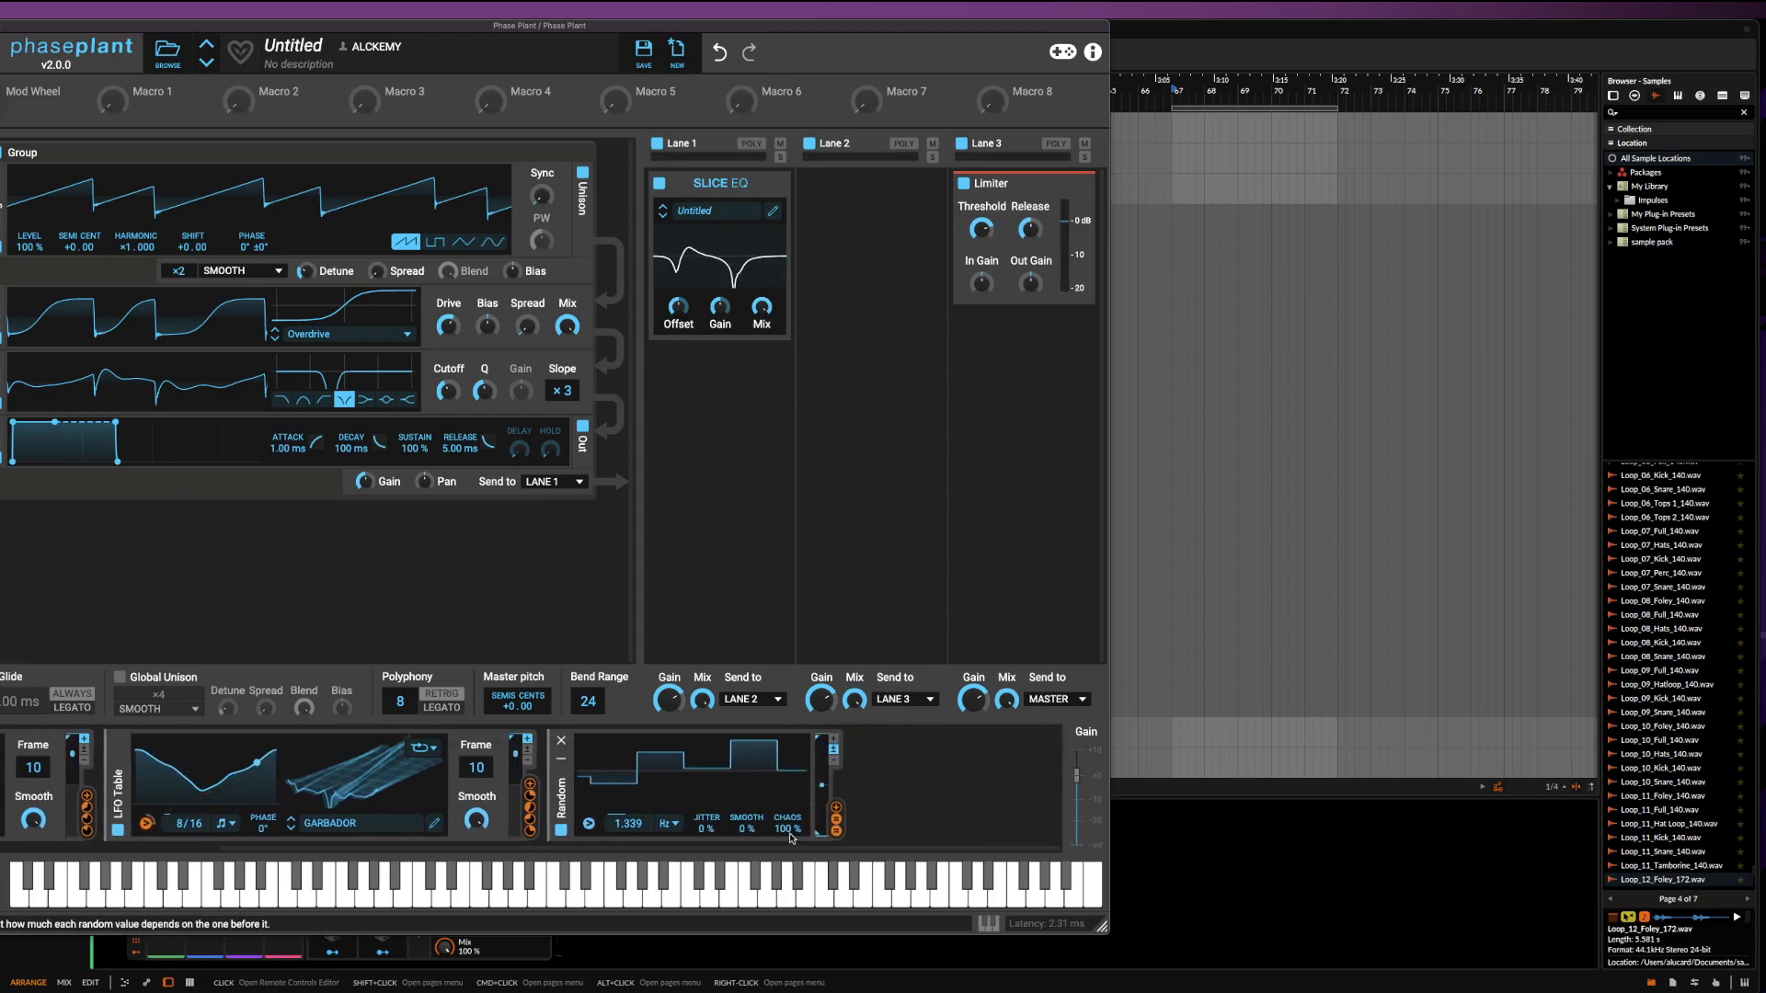
pyautogui.moveTo(835, 819); pyautogui.dragTo(680, 327)
pyautogui.moveTo(838, 813)
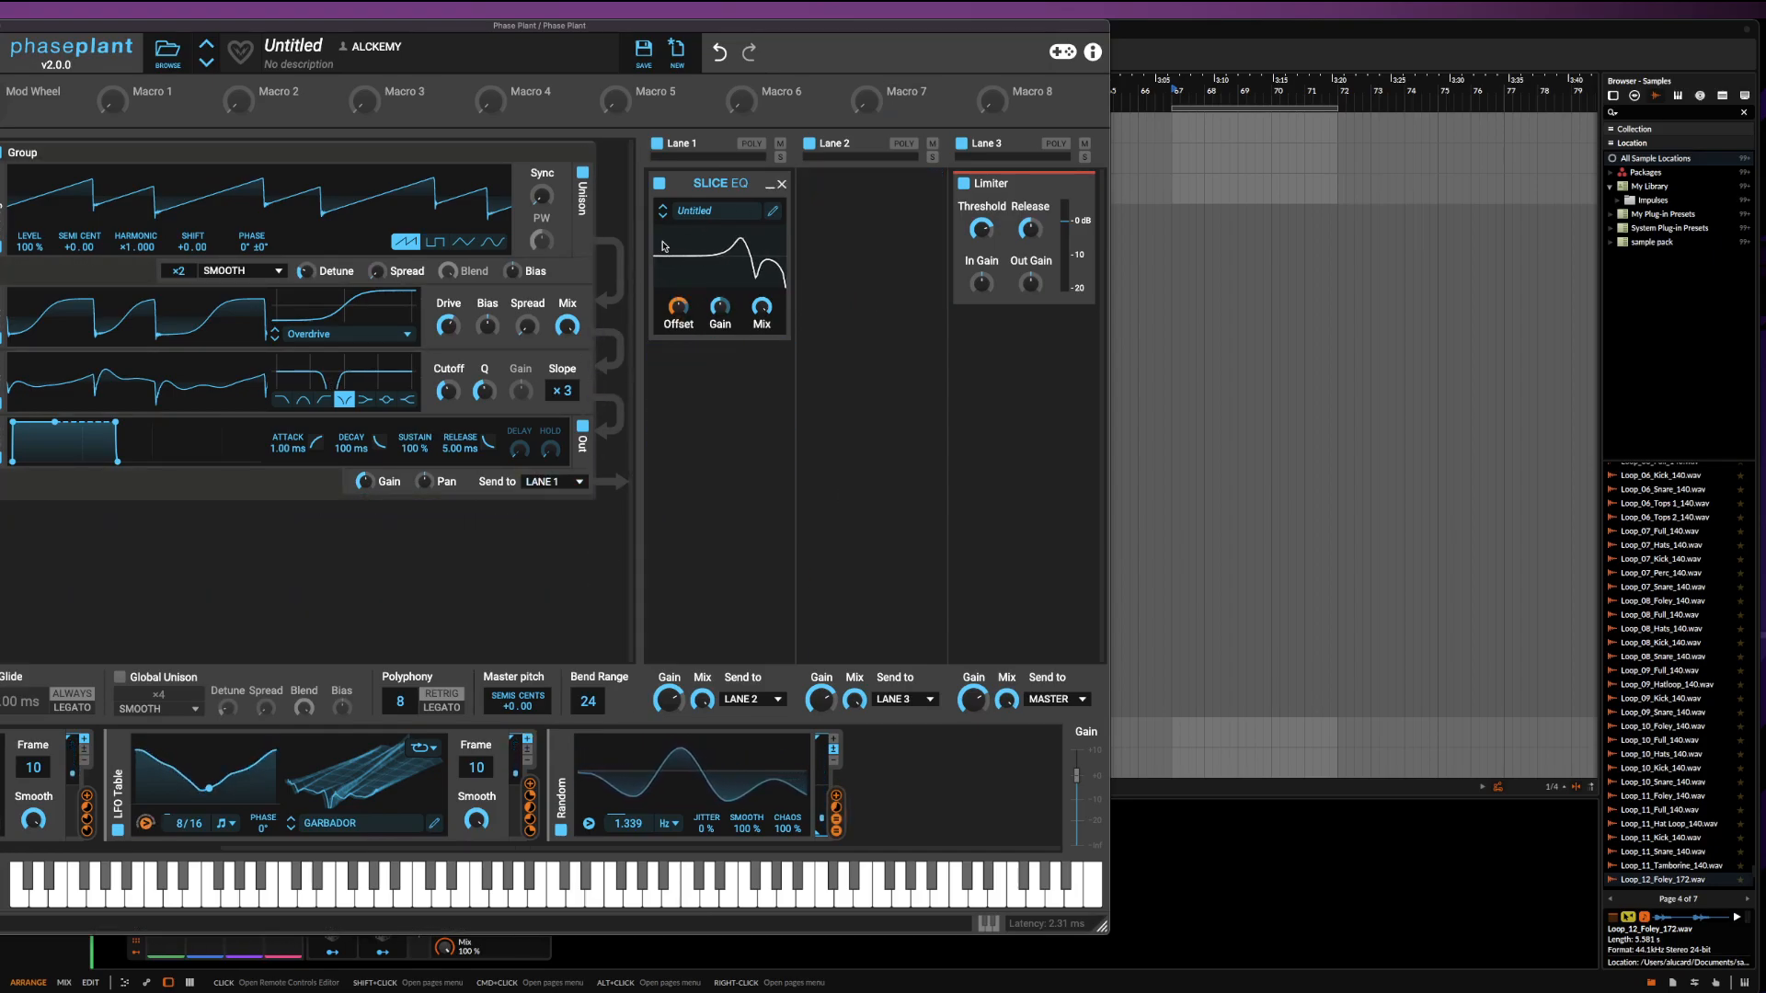
# Add a Distortion effect below the Slice EQ in Lane 1 and collapse it
pyautogui.click(723, 398)
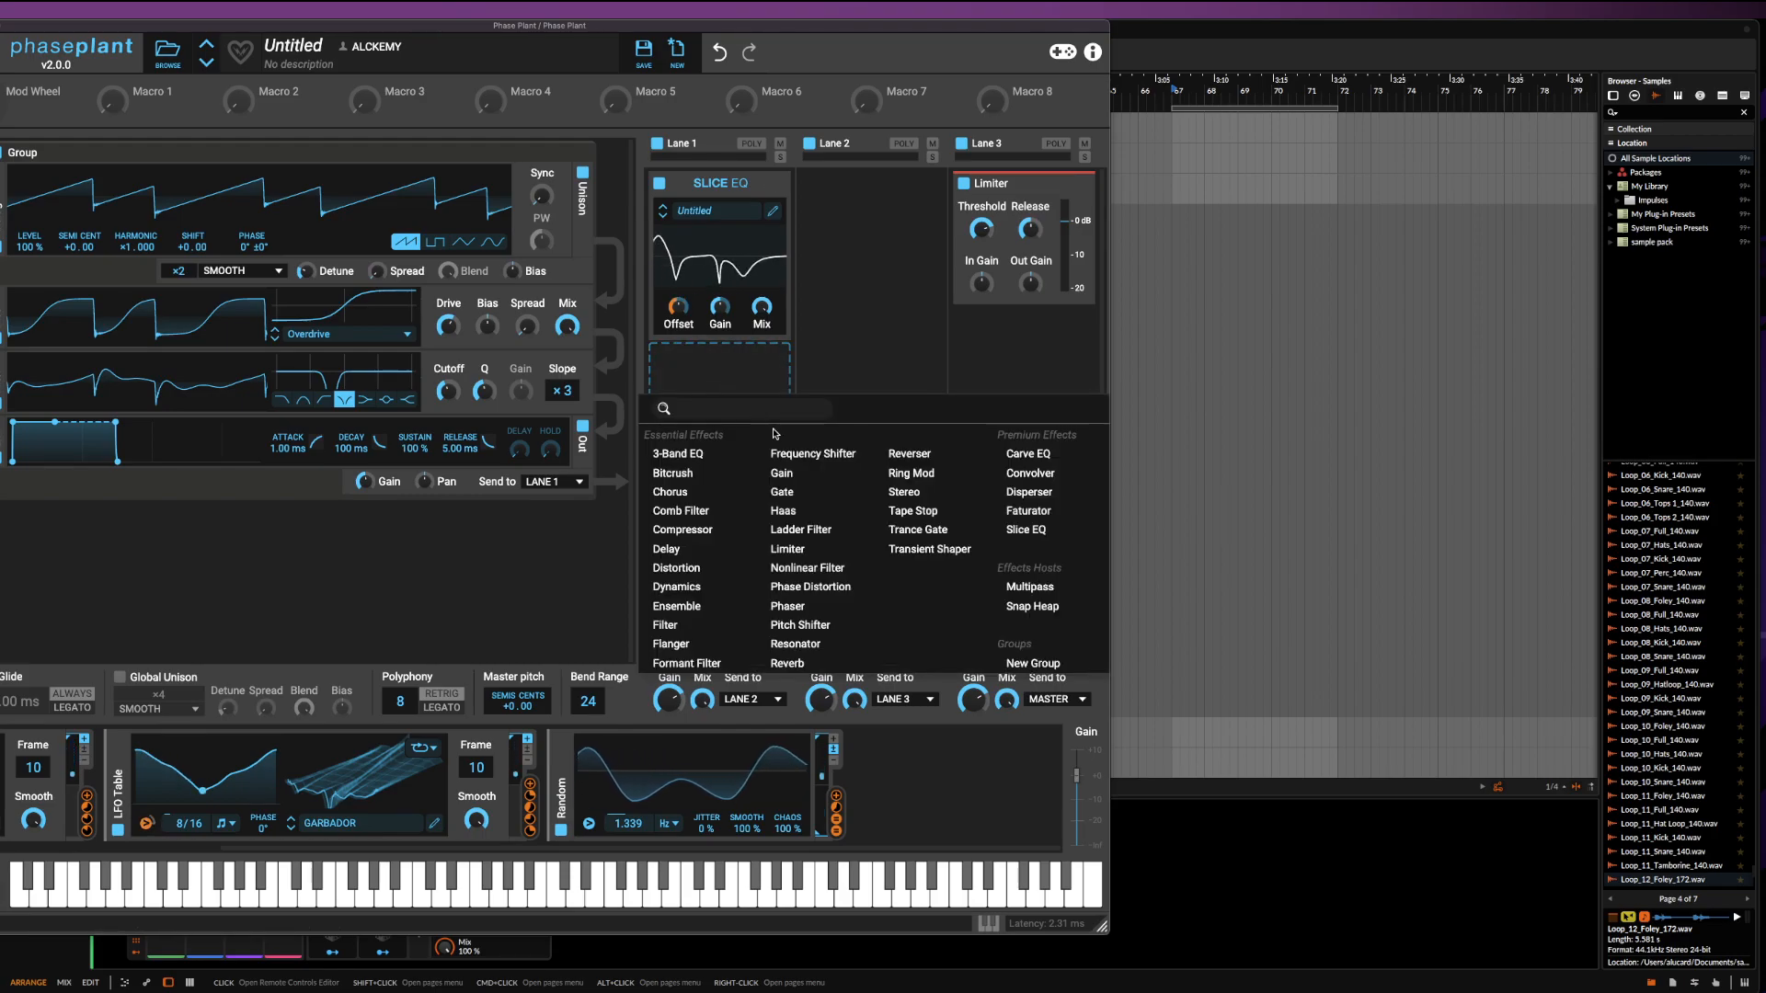
pyautogui.click(676, 570)
pyautogui.click(697, 431)
pyautogui.click(697, 432)
pyautogui.click(769, 358)
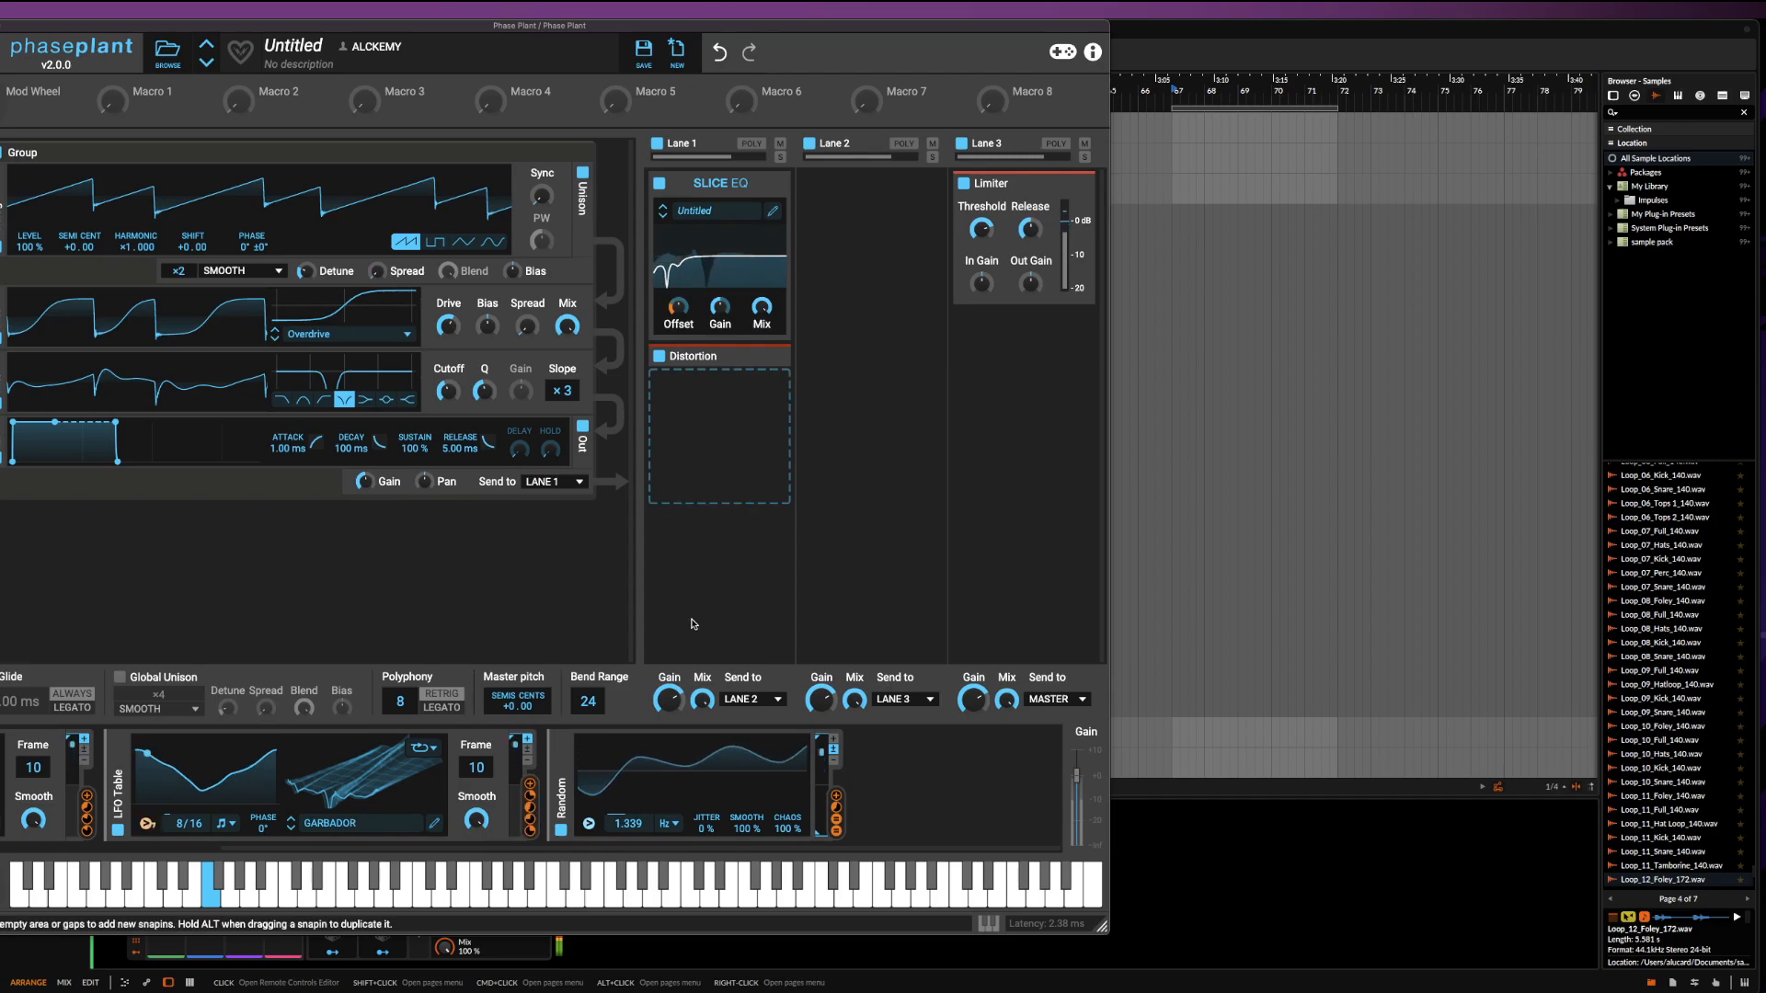
# Add a Filter below the Distortion and modulate its Cutoff by about -63.5 % with the first LFO Table
pyautogui.click(718, 386)
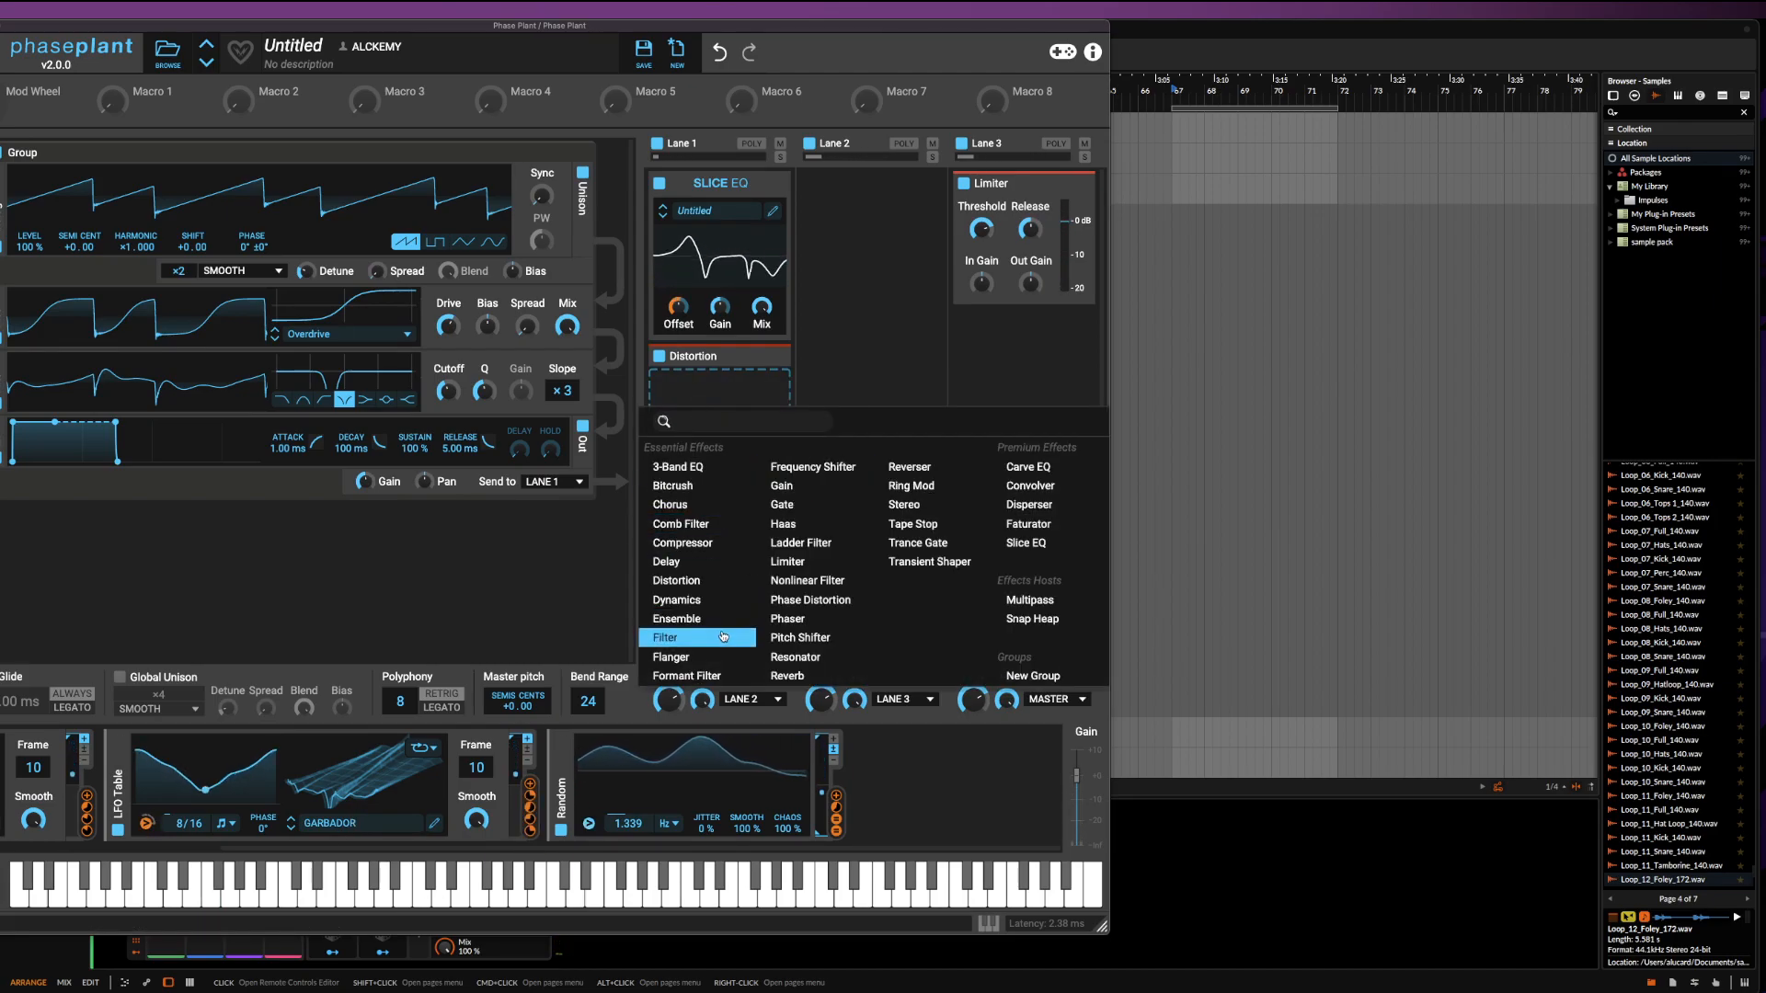
pyautogui.click(723, 638)
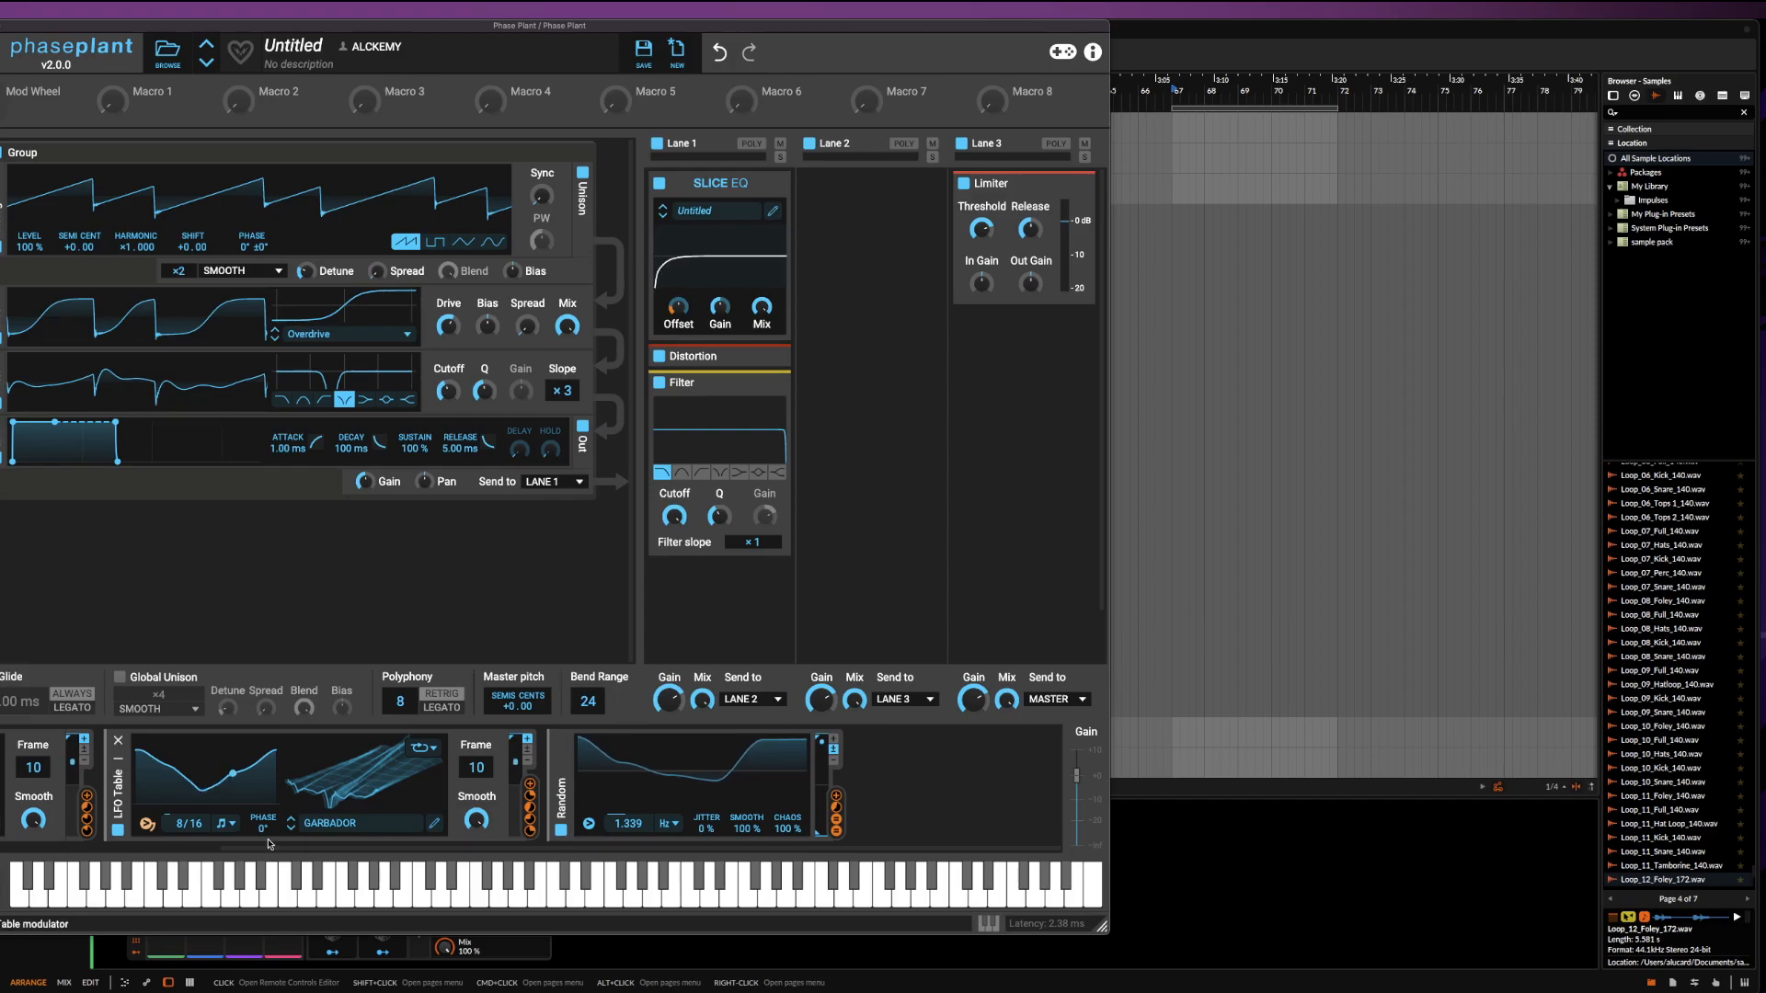
pyautogui.hscroll(-5, 441, 793)
pyautogui.moveTo(403, 814); pyautogui.dragTo(672, 533)
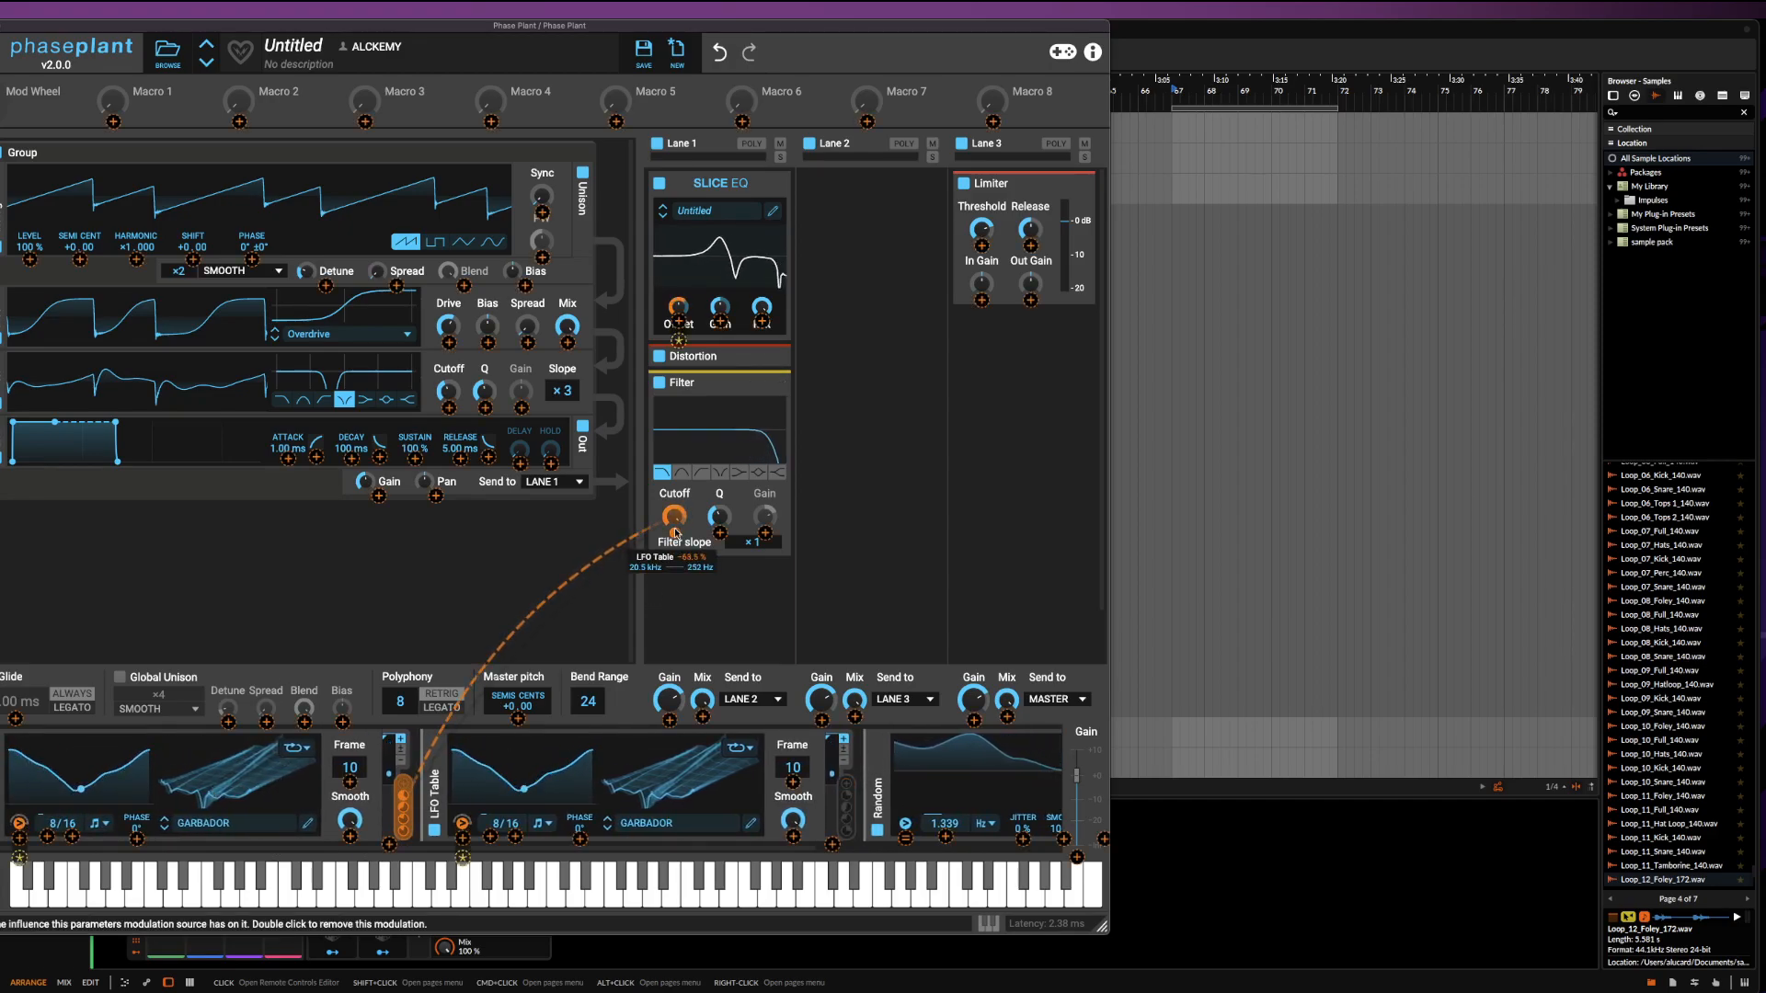
pyautogui.click(692, 596)
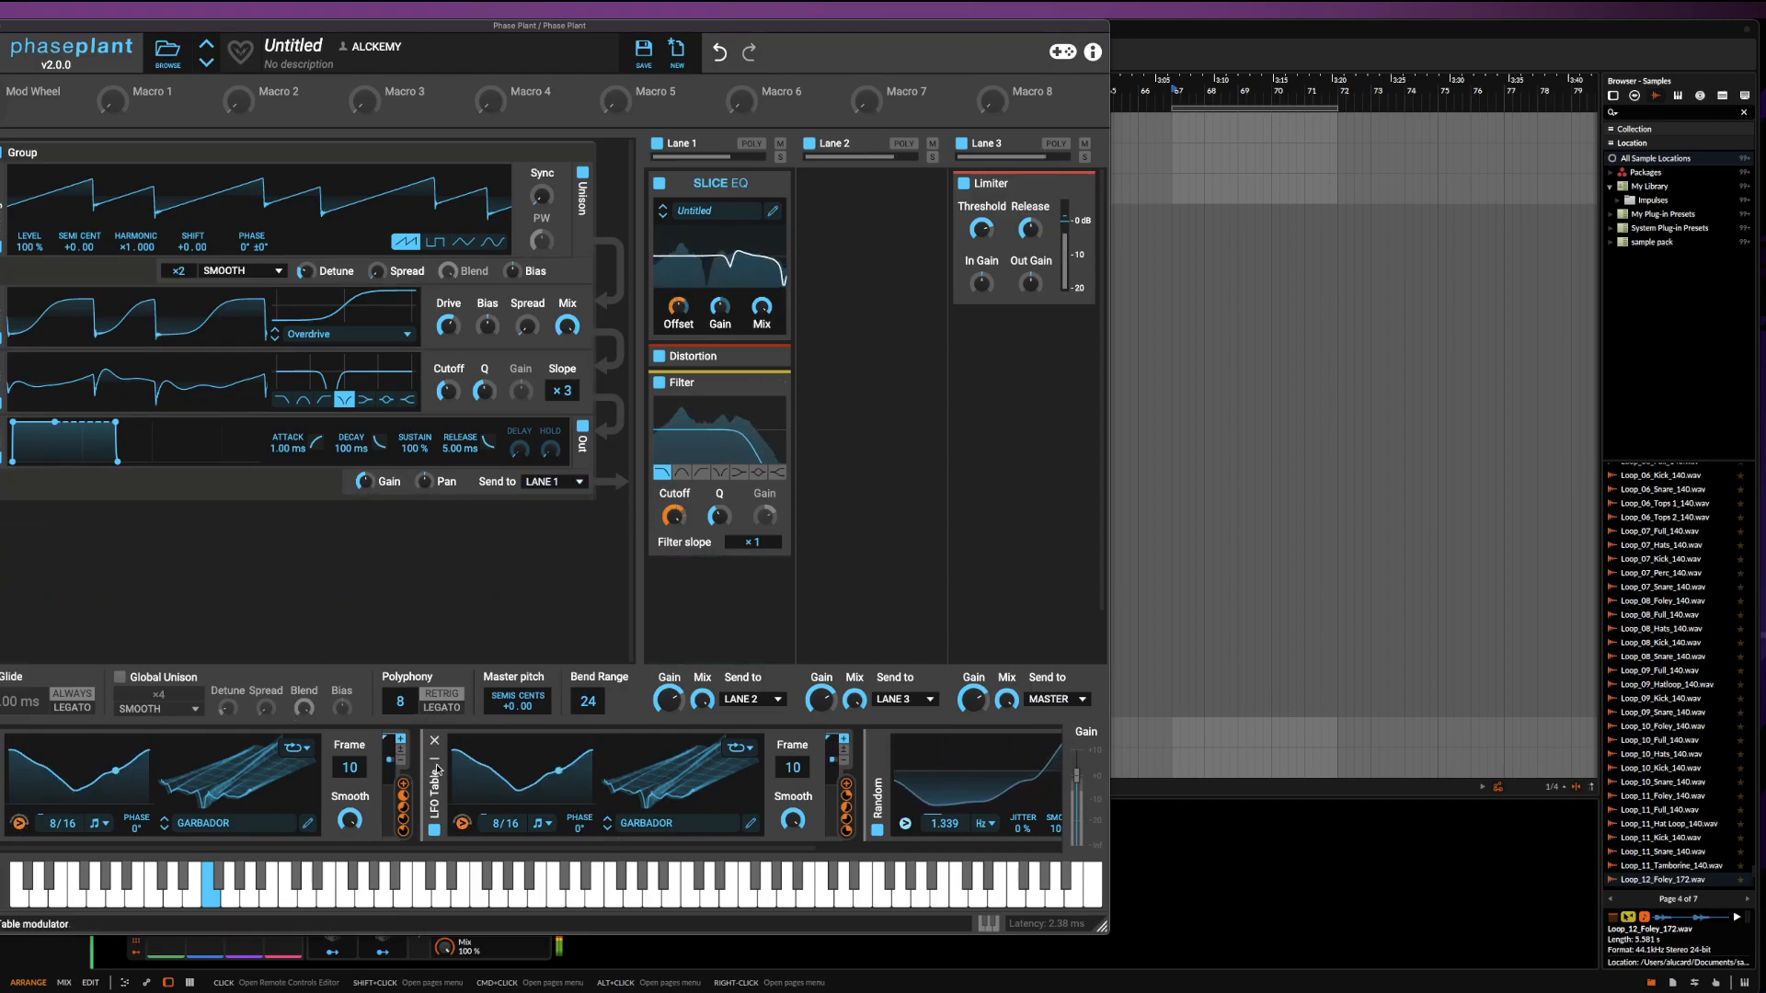
# Remove Random's trigger modulation from both LFO Tables and modulate their Frame with Random, setting the second table's Frame to 256
pyautogui.click(19, 824)
pyautogui.click(464, 825)
pyautogui.hscroll(3, 473, 782)
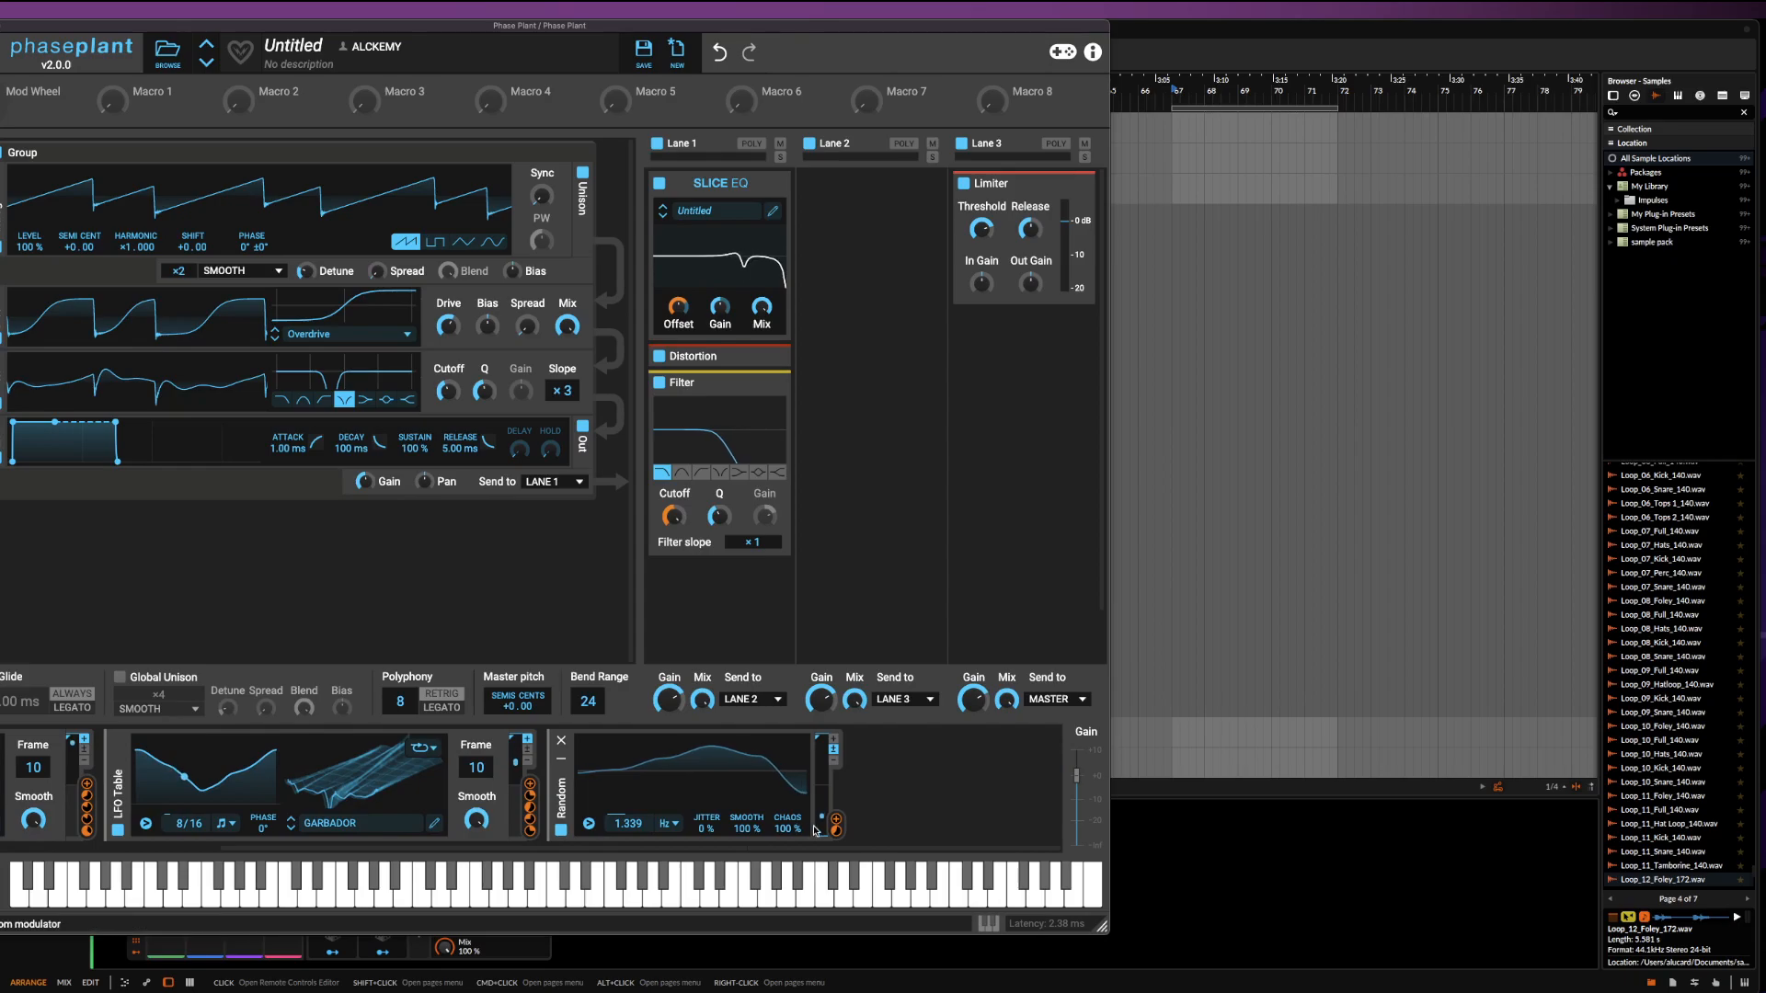
pyautogui.moveTo(835, 821); pyautogui.dragTo(300, 782)
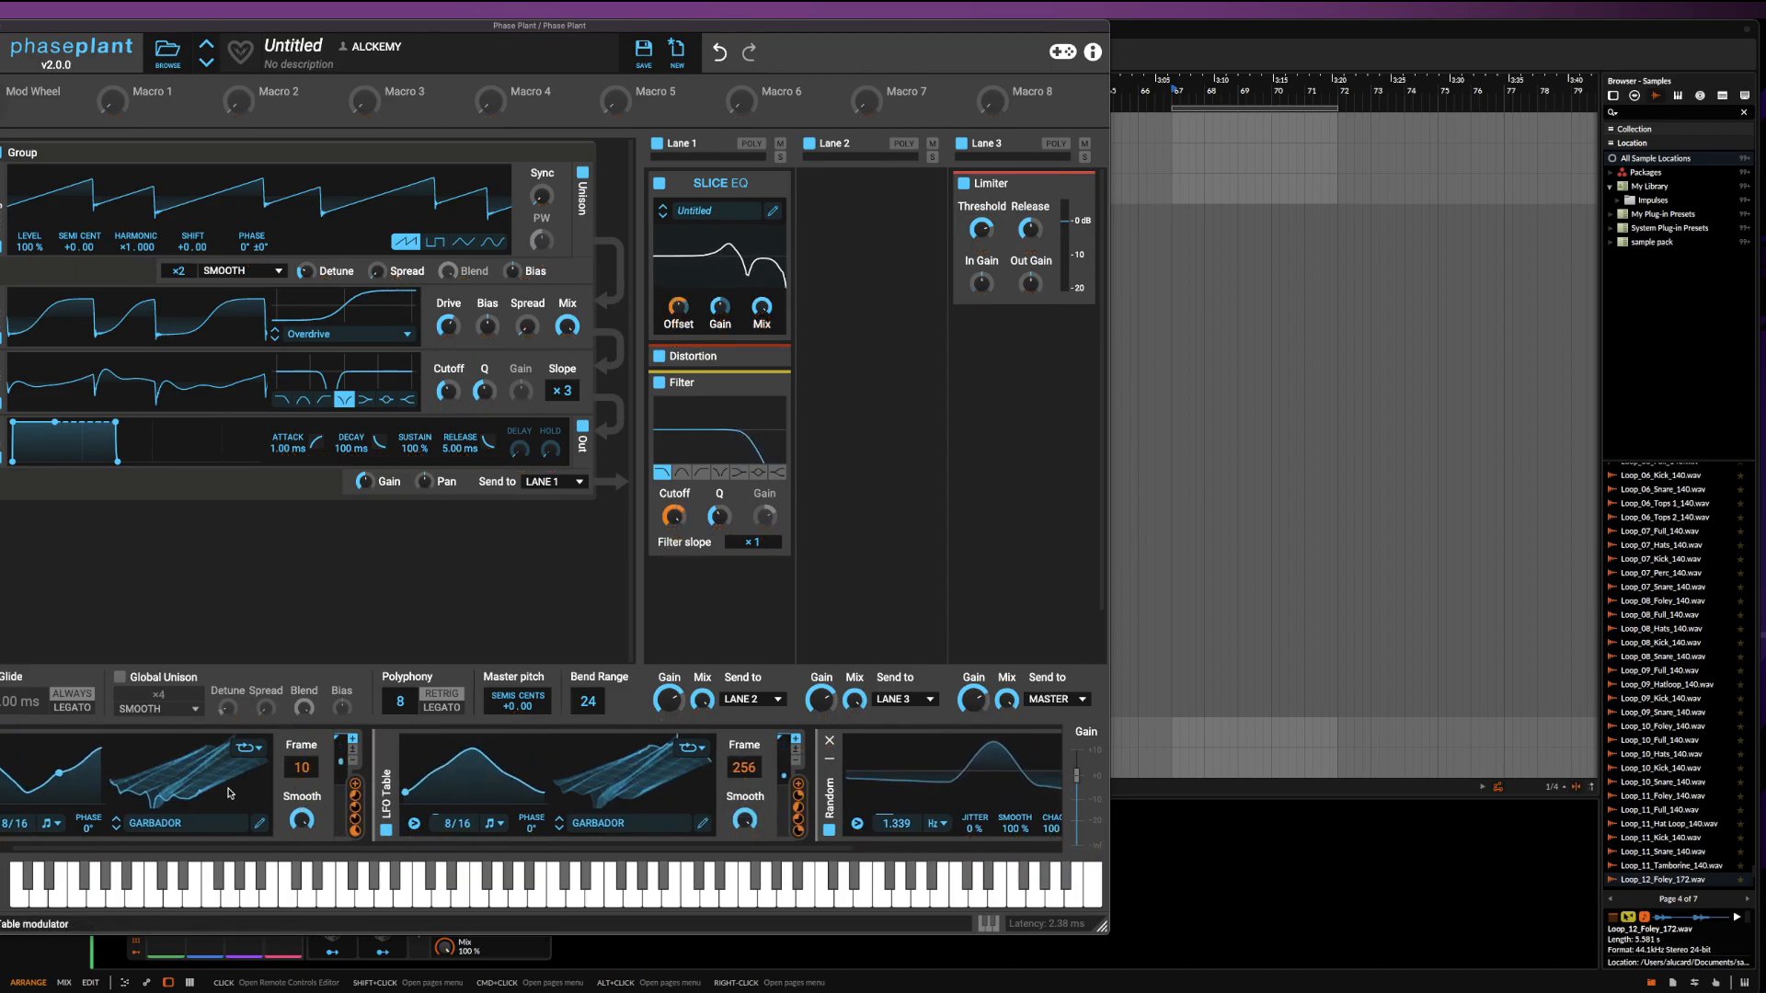
# Load the AMALGAMATION wavetable from the ALCKEMY'S BESTIARY folder into the first LFO Table
pyautogui.hscroll(-2, 230, 796)
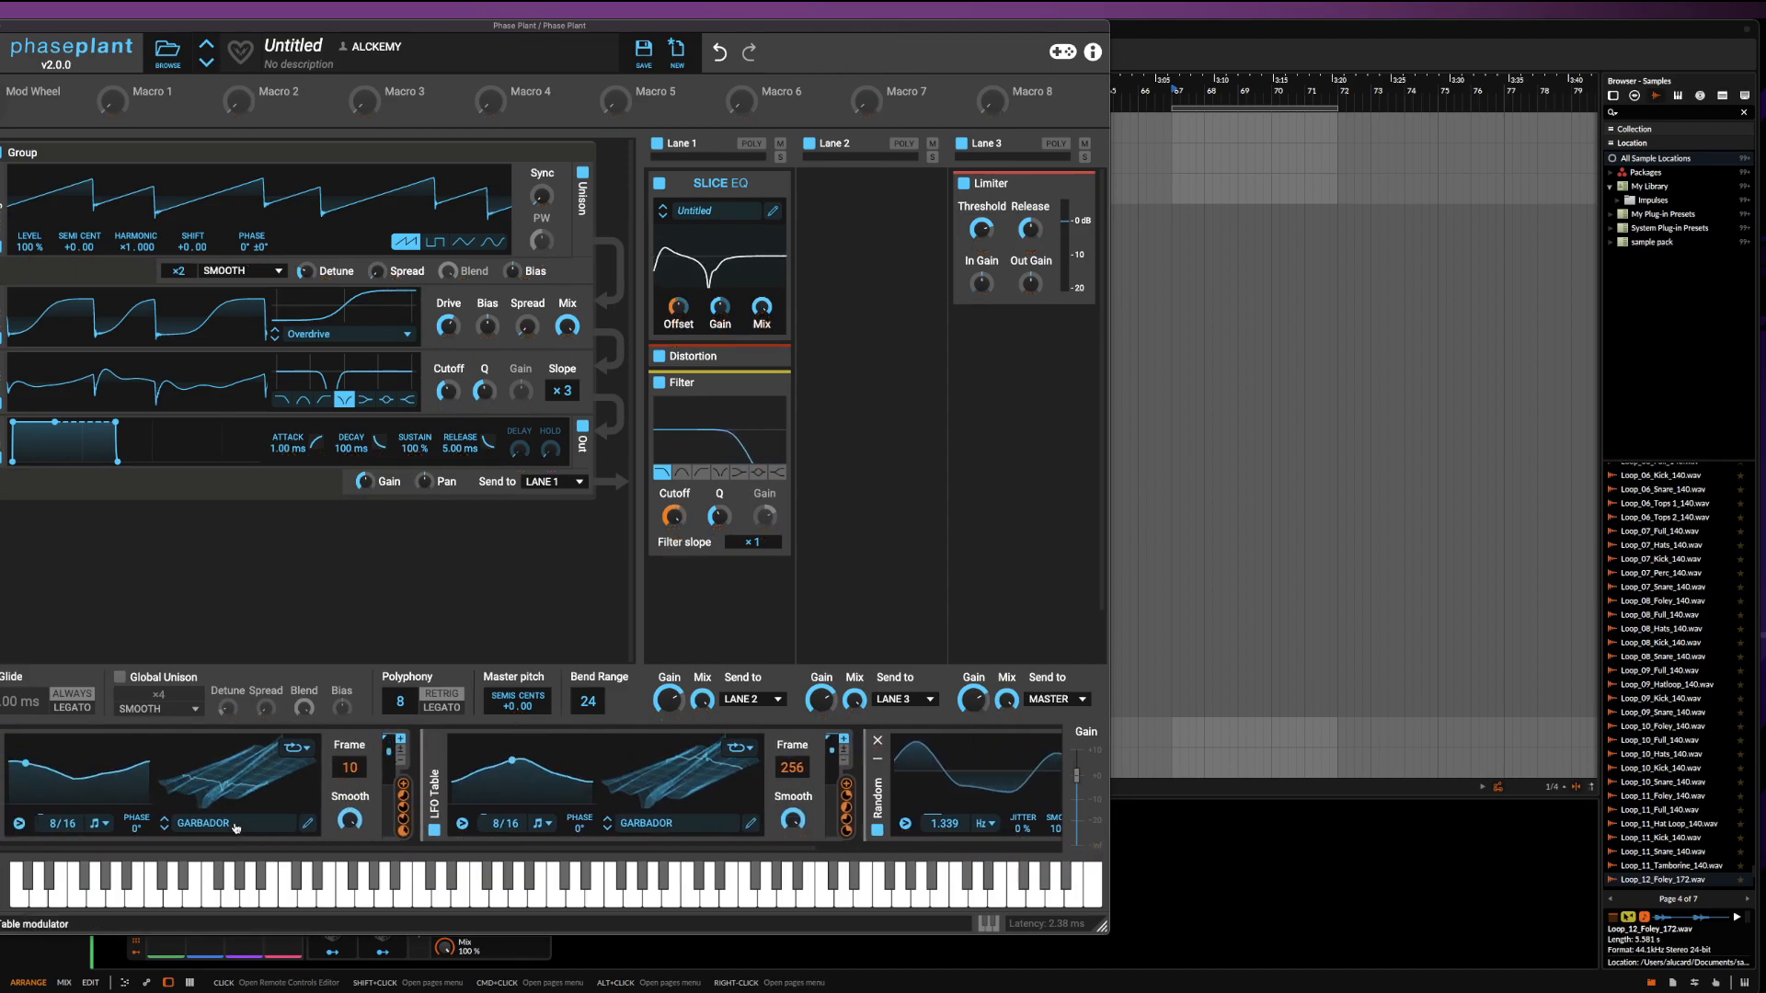
pyautogui.click(236, 826)
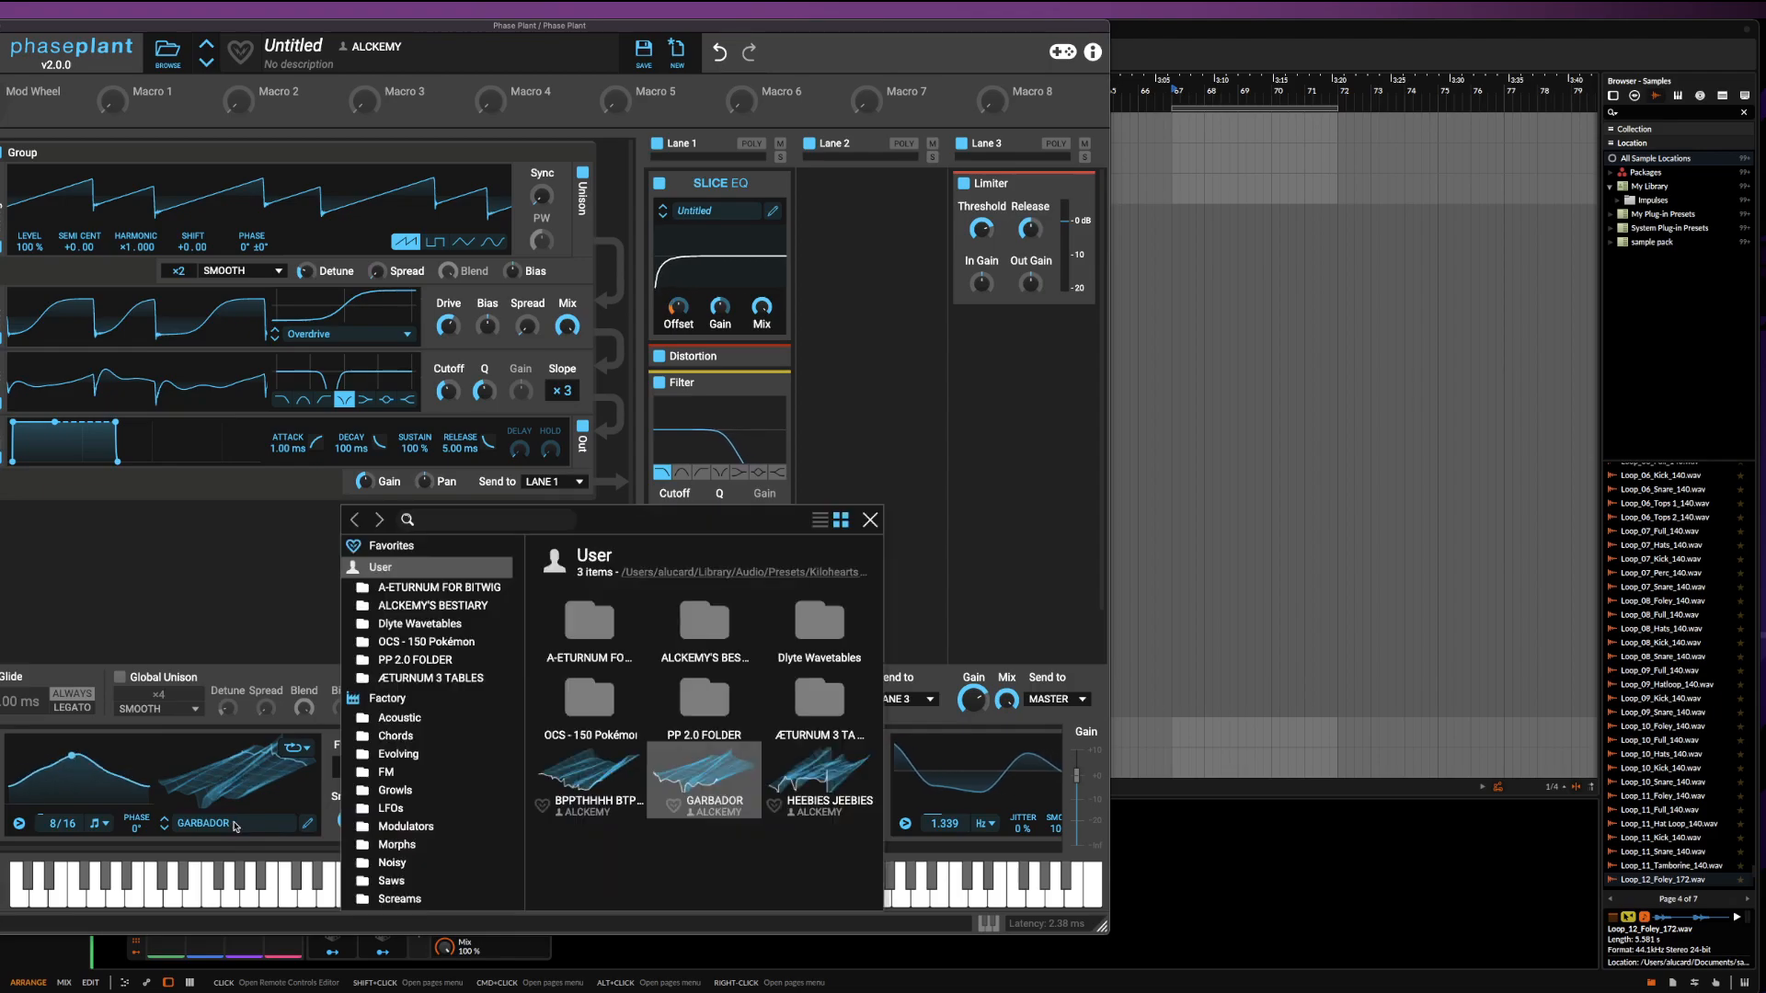
pyautogui.click(408, 607)
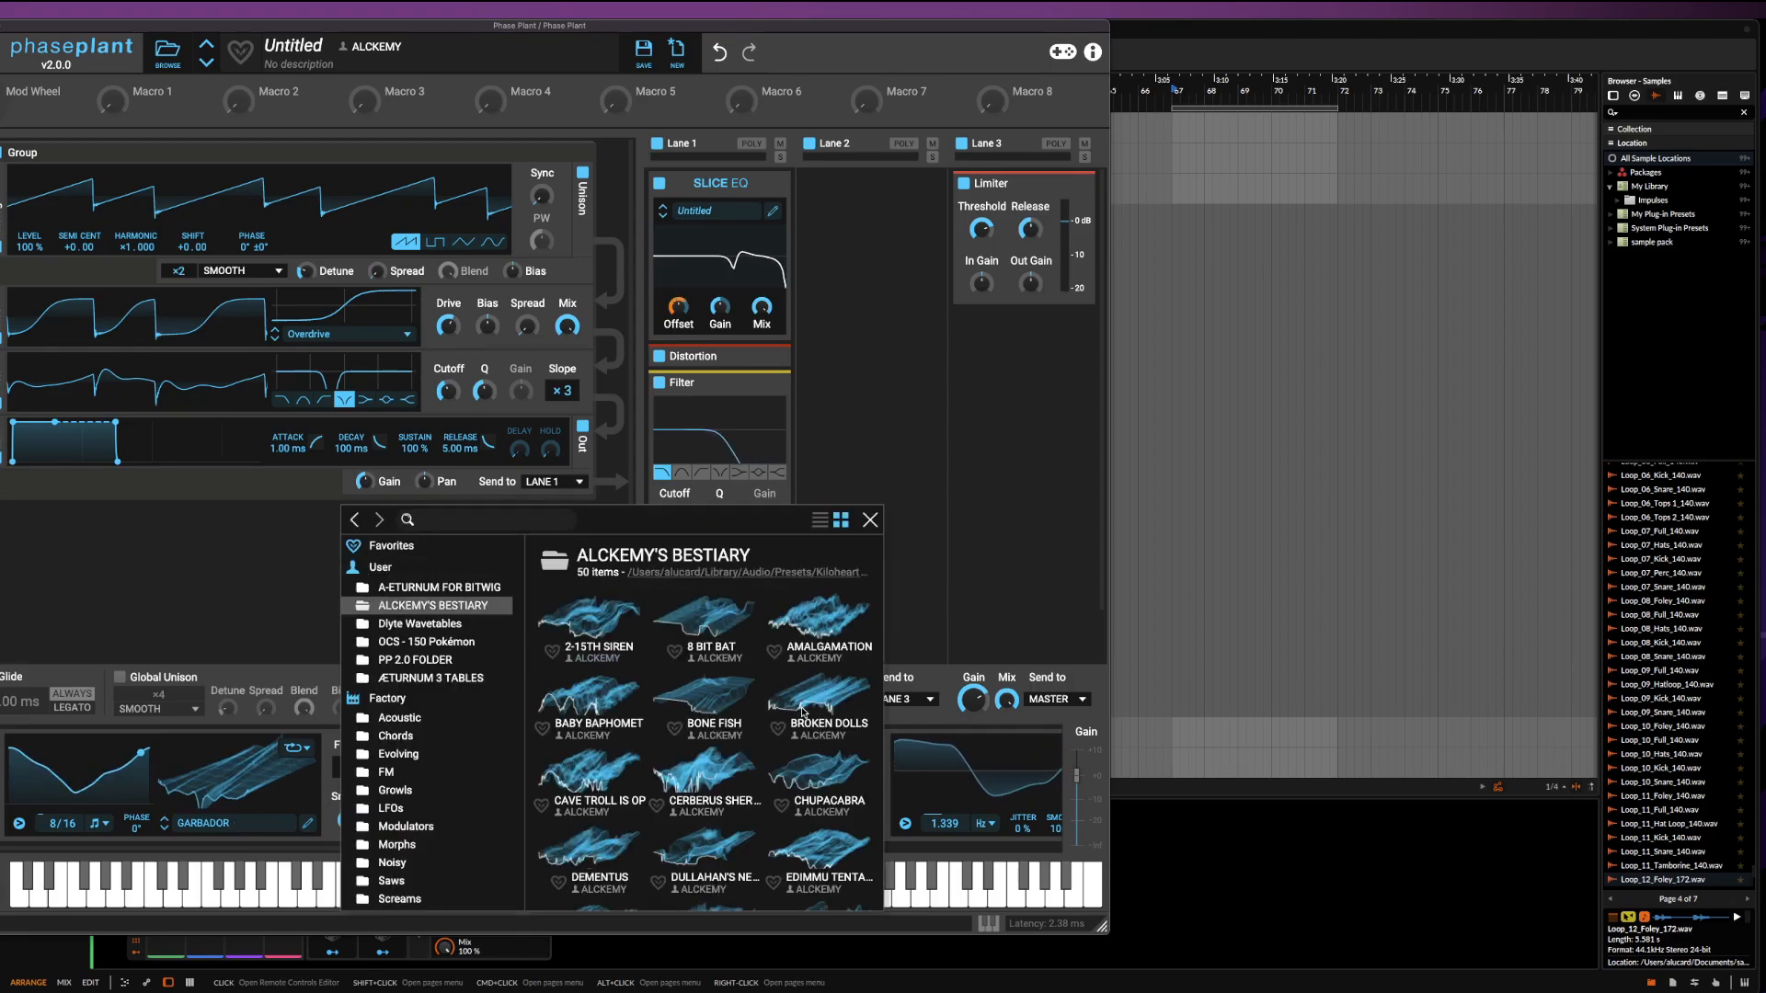
pyautogui.click(814, 619)
pyautogui.click(184, 783)
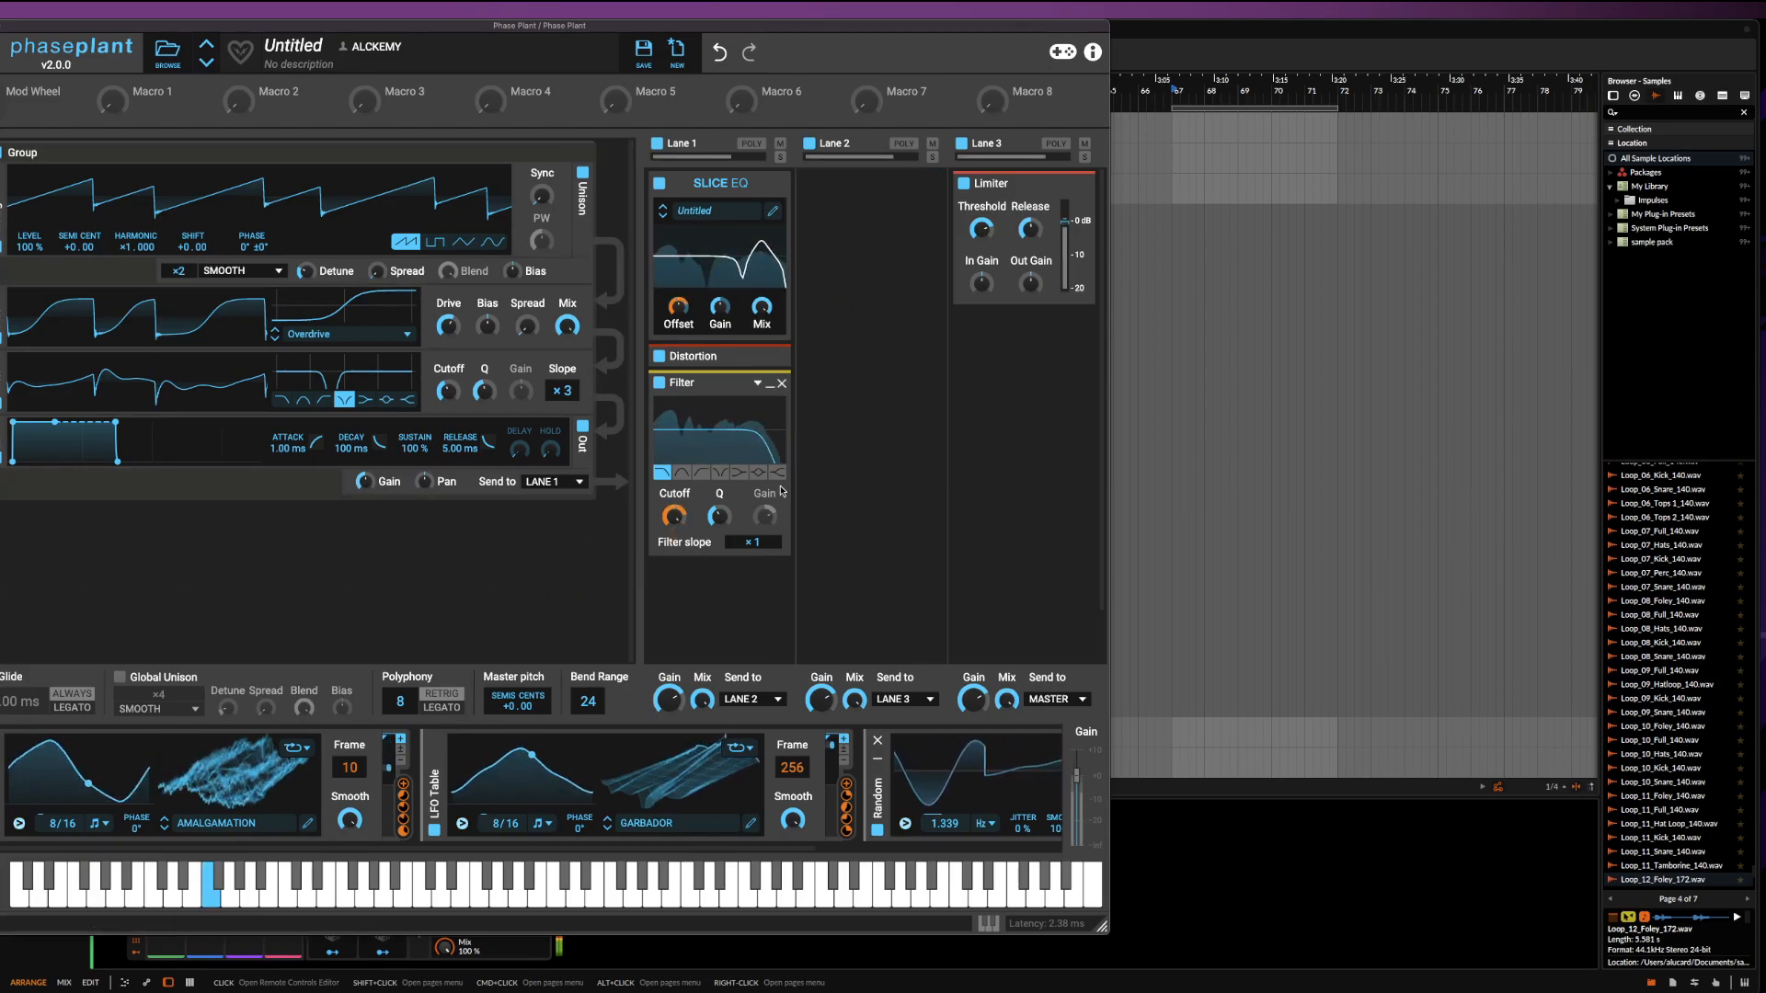
# Collapse the Filter, add a Multipass below it in Lane 1, and insert a Chorus in its 250 Hz–3 kHz band
pyautogui.click(758, 382)
pyautogui.click(718, 411)
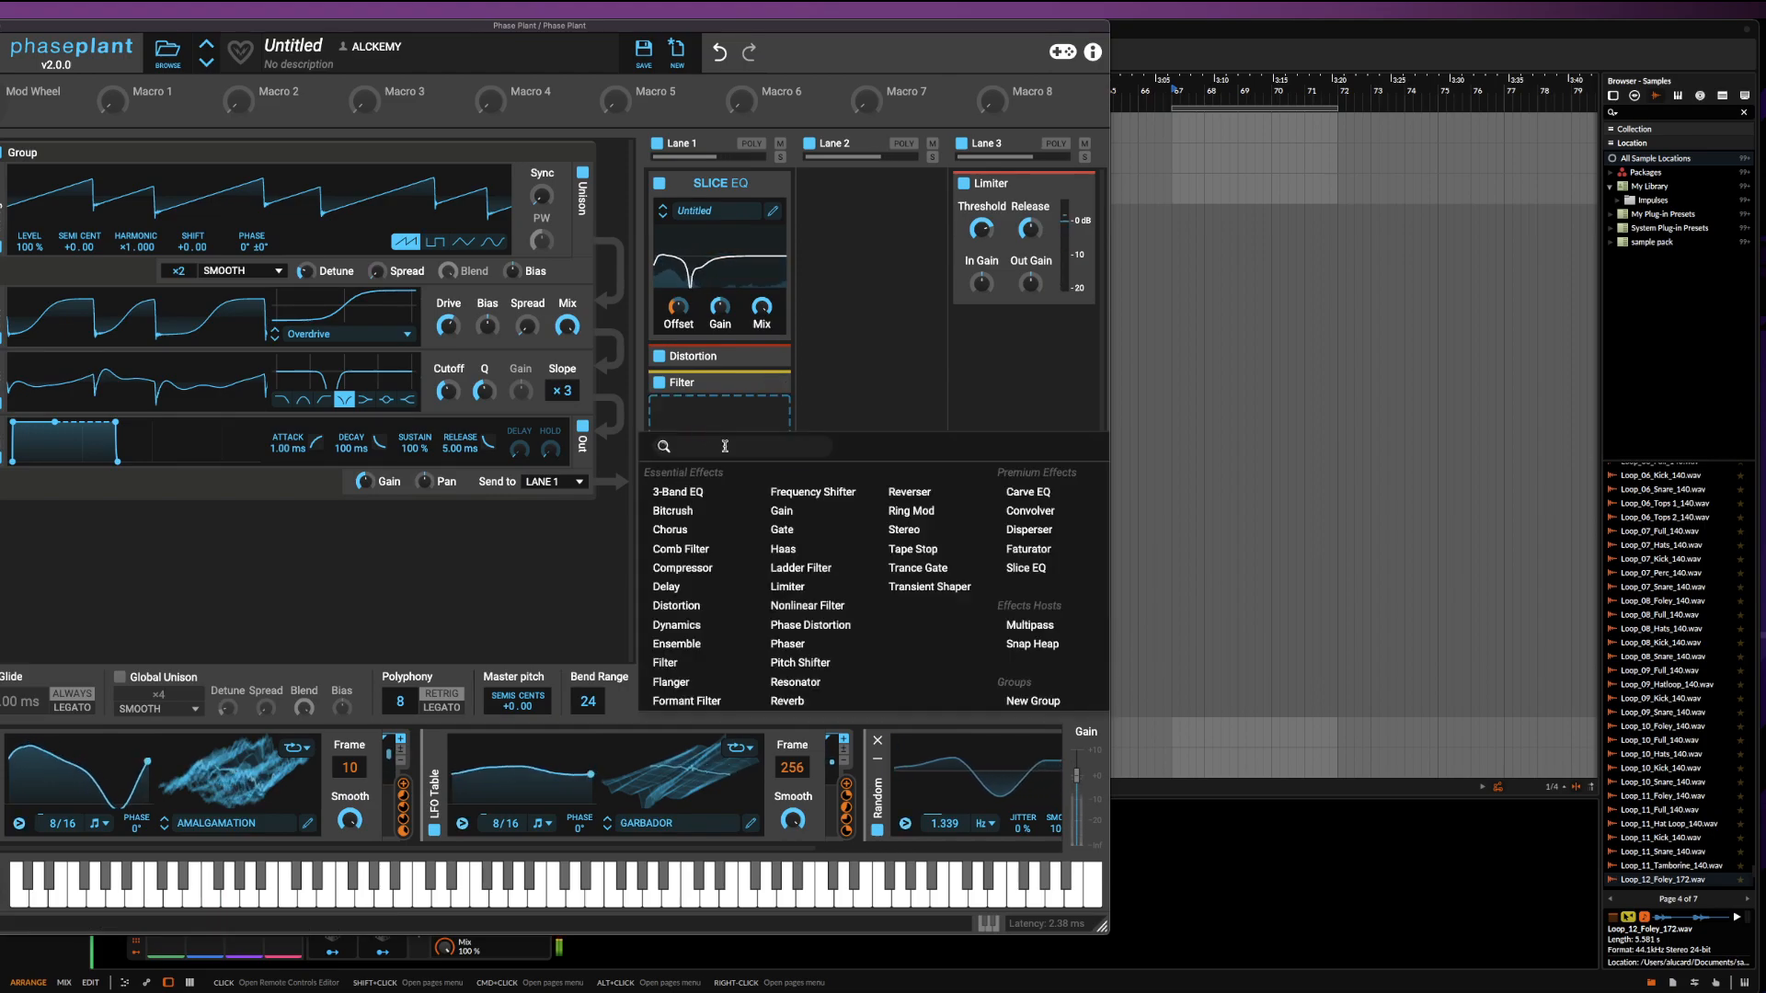
pyautogui.click(1029, 624)
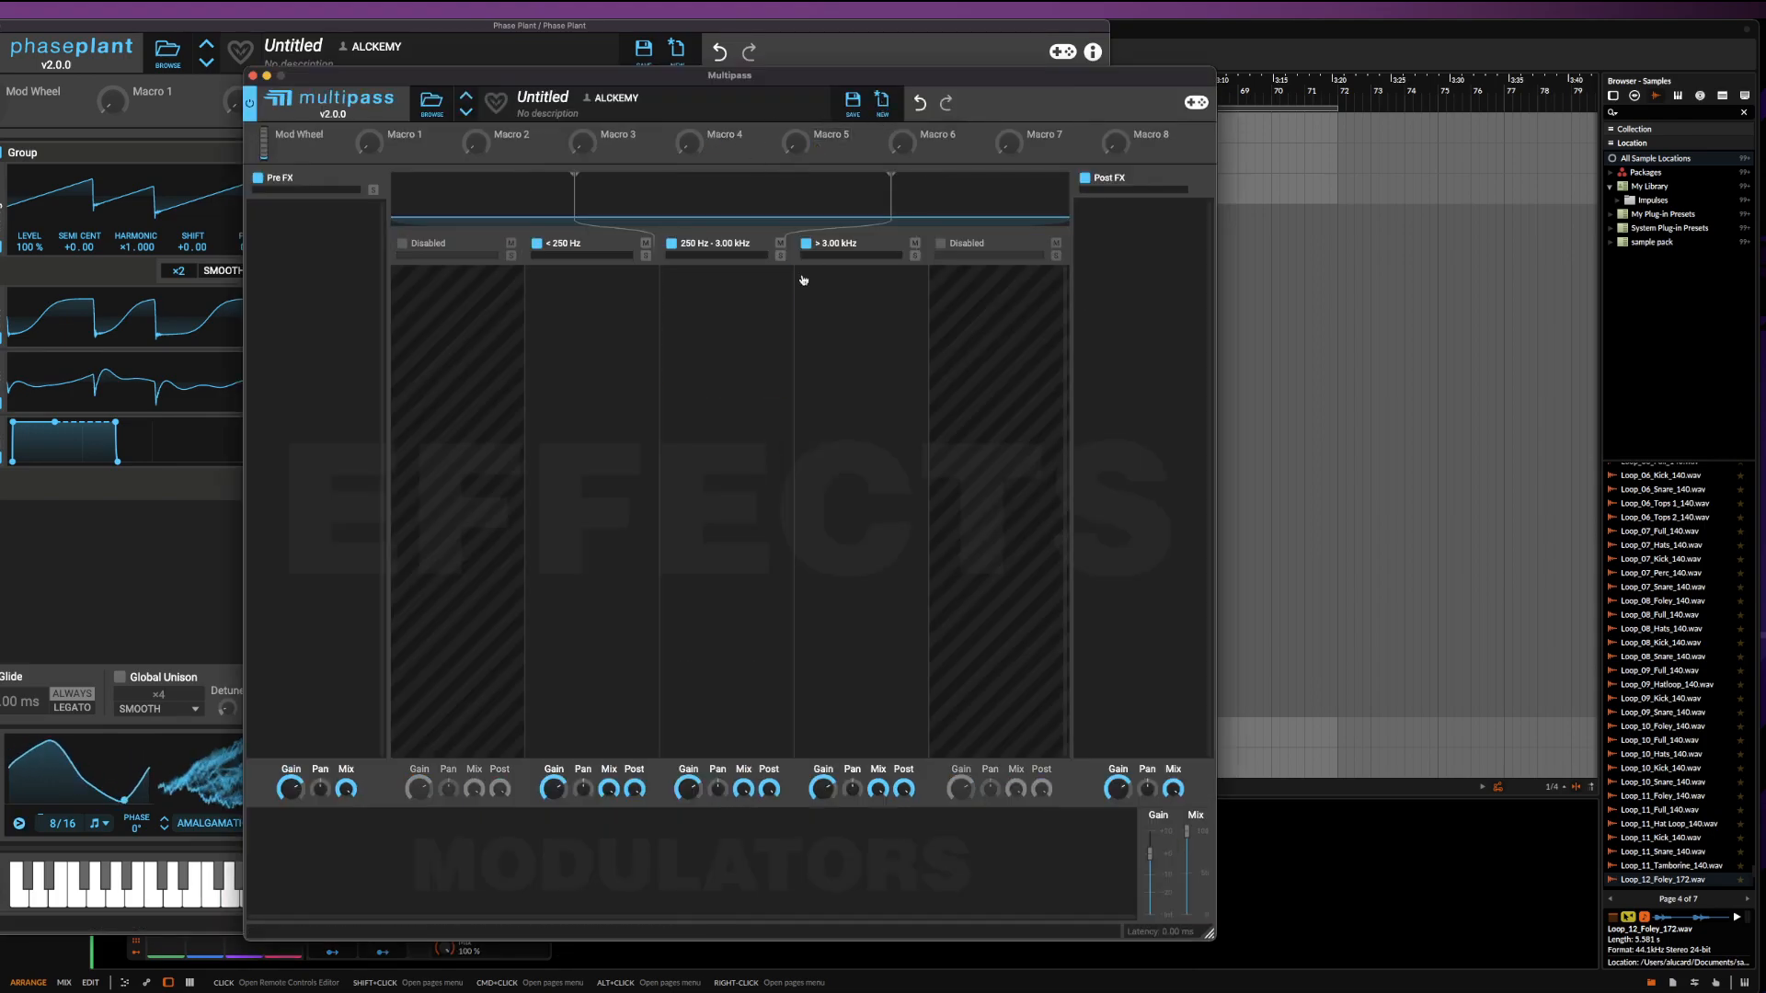
pyautogui.click(731, 304)
pyautogui.click(759, 382)
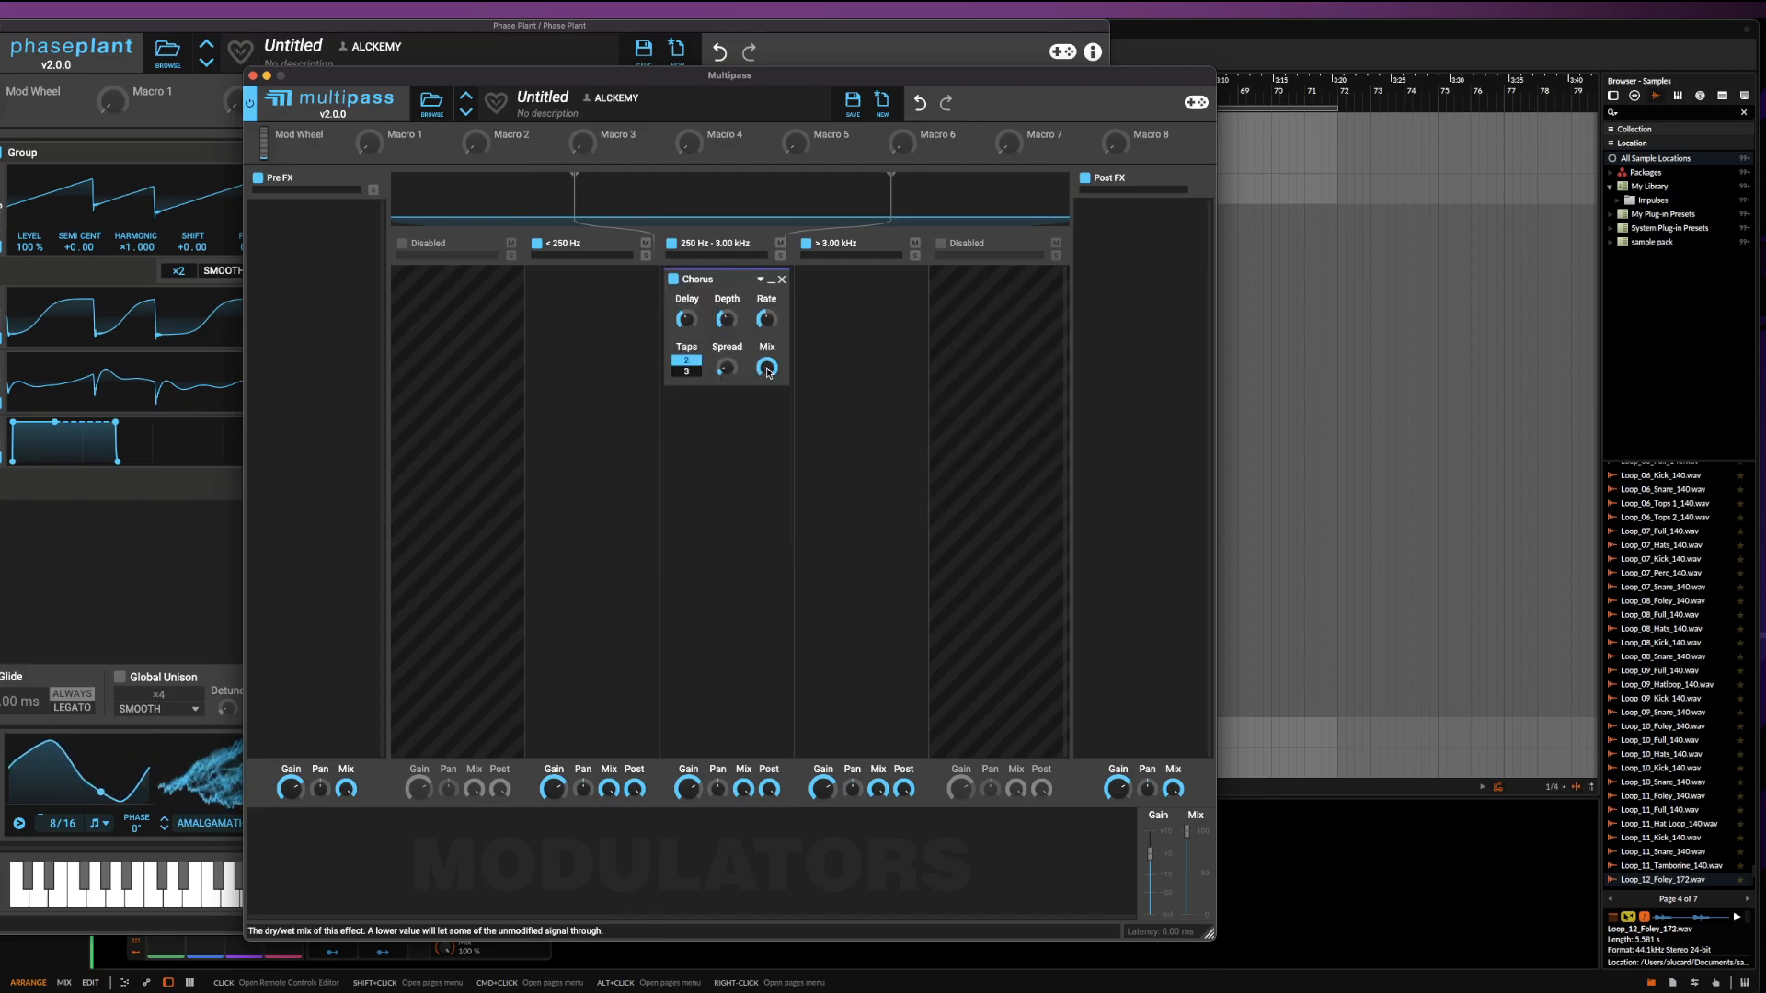
# Collapse the Chorus and add a Flanger below it in the 250 Hz–3 kHz band
pyautogui.click(769, 287)
pyautogui.click(684, 401)
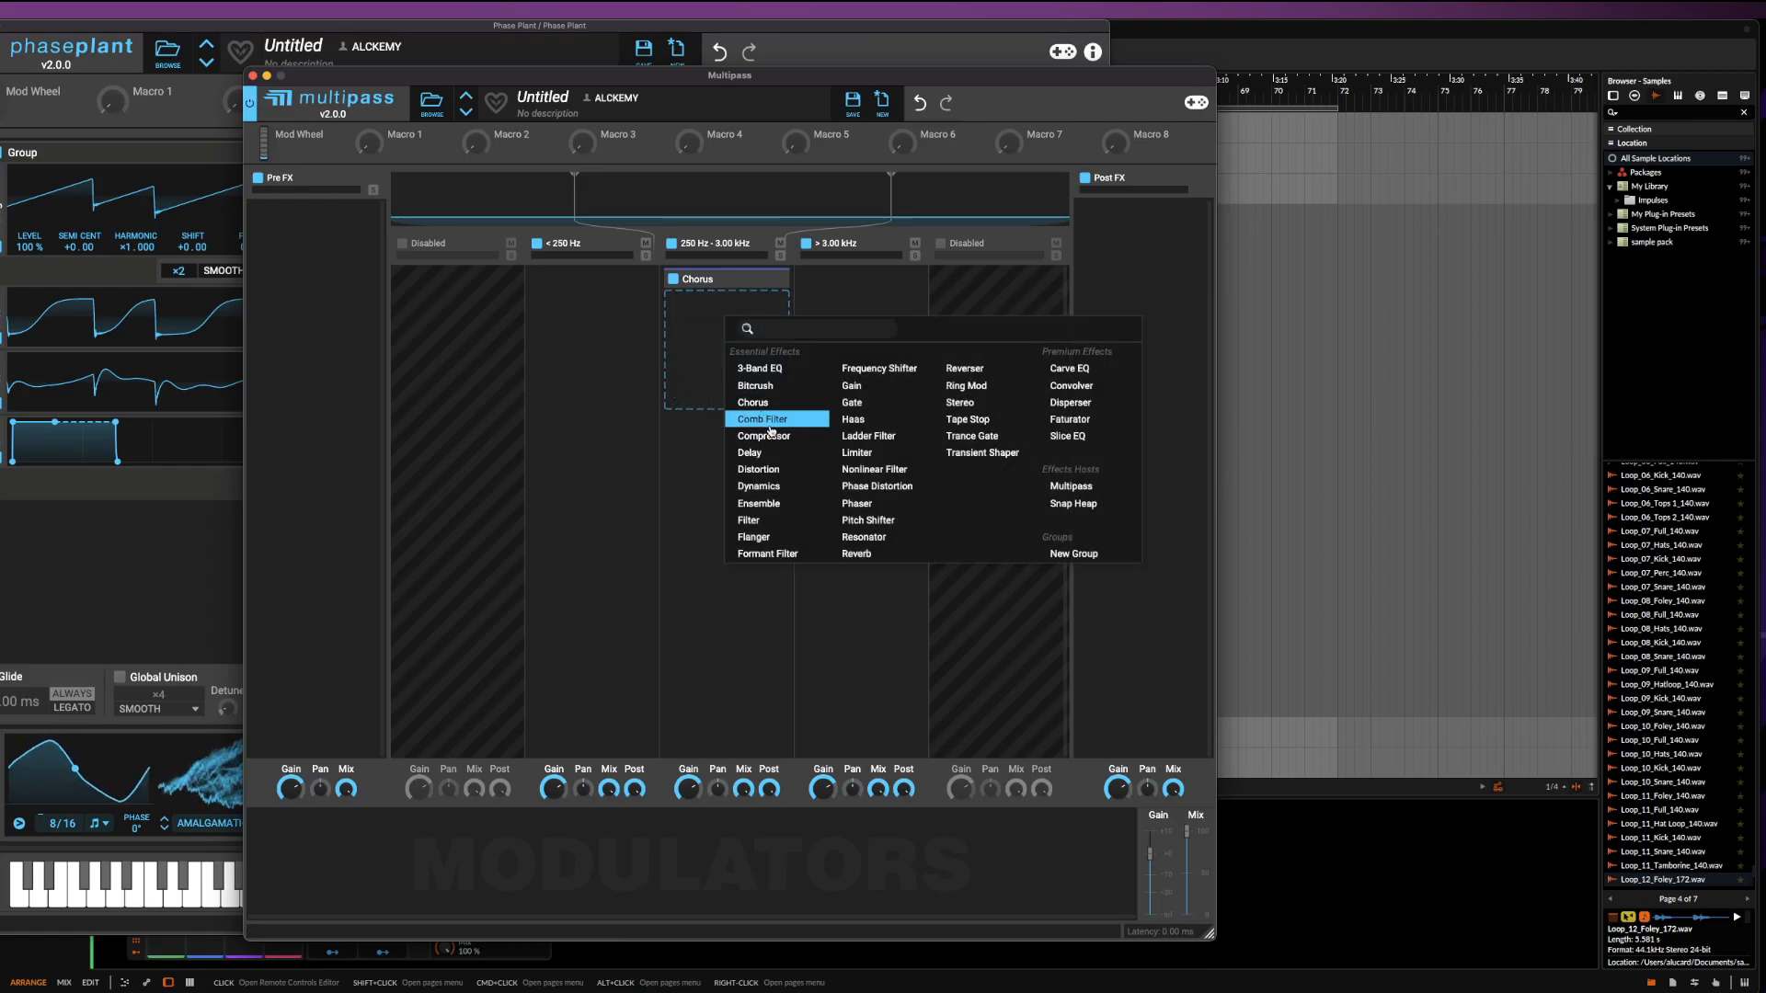
pyautogui.click(674, 335)
pyautogui.click(733, 337)
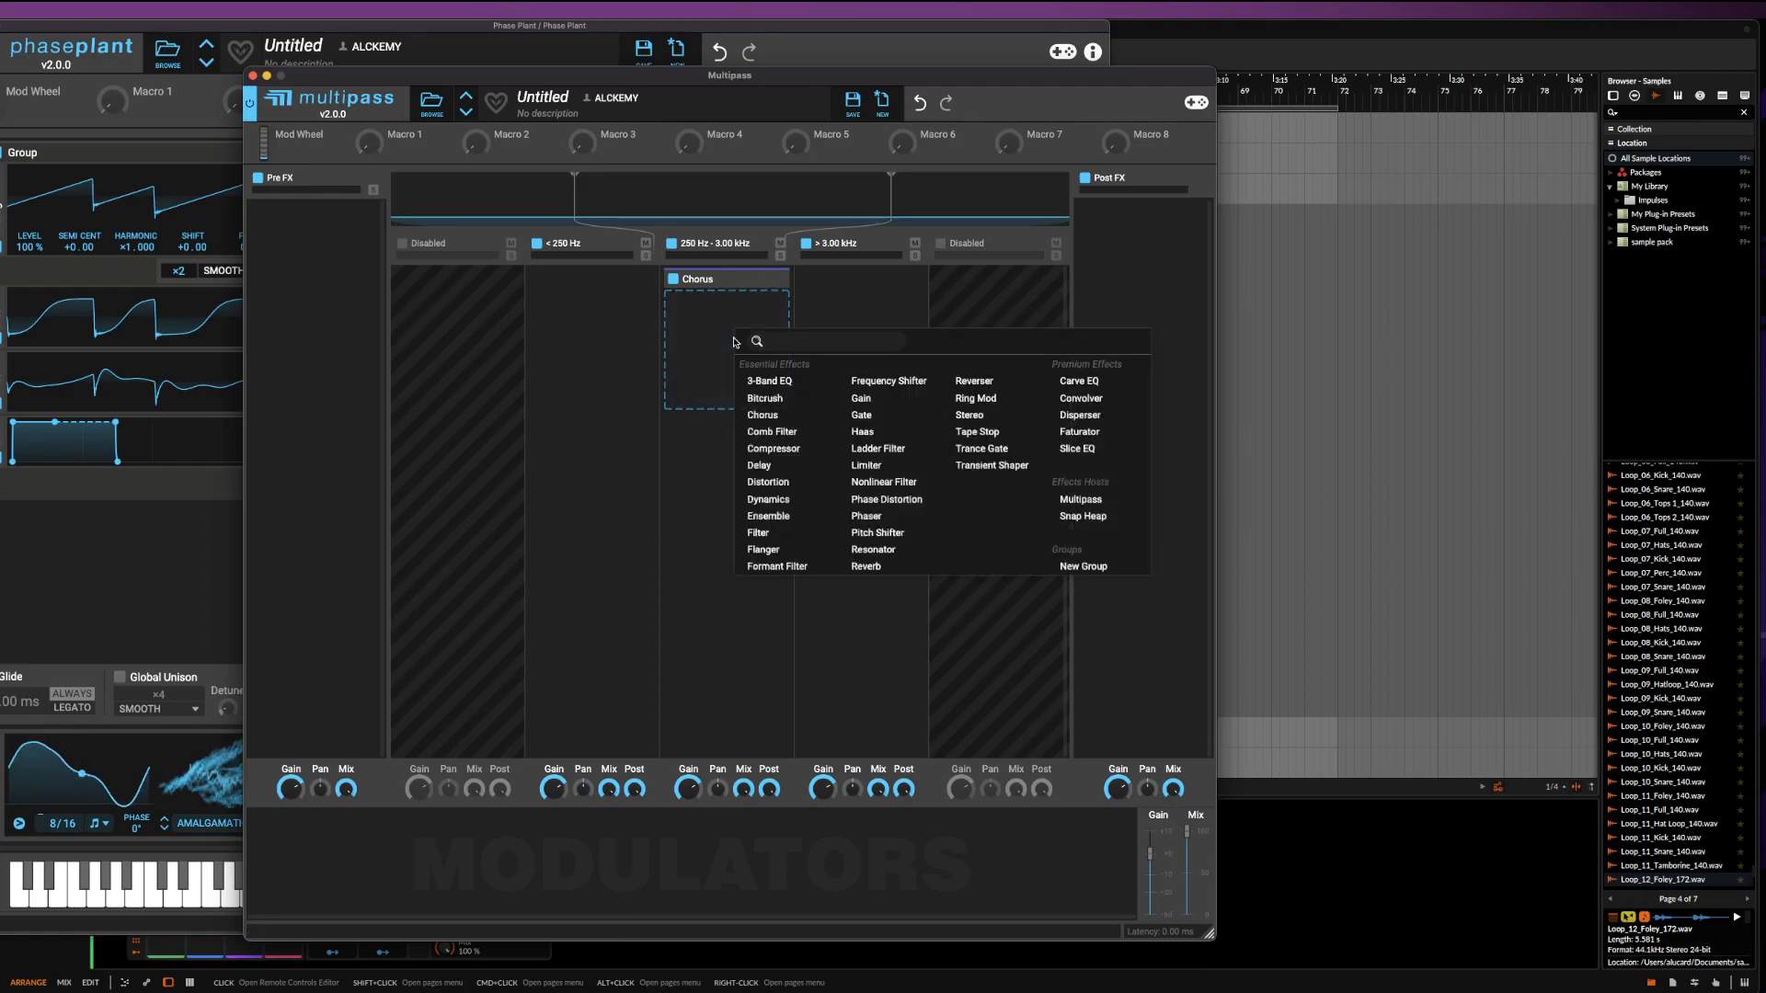
pyautogui.click(768, 550)
# Insert a Dynamics effect in the band above 3 kHz, and lower the Flanger's Mix before collapsing it
pyautogui.click(850, 329)
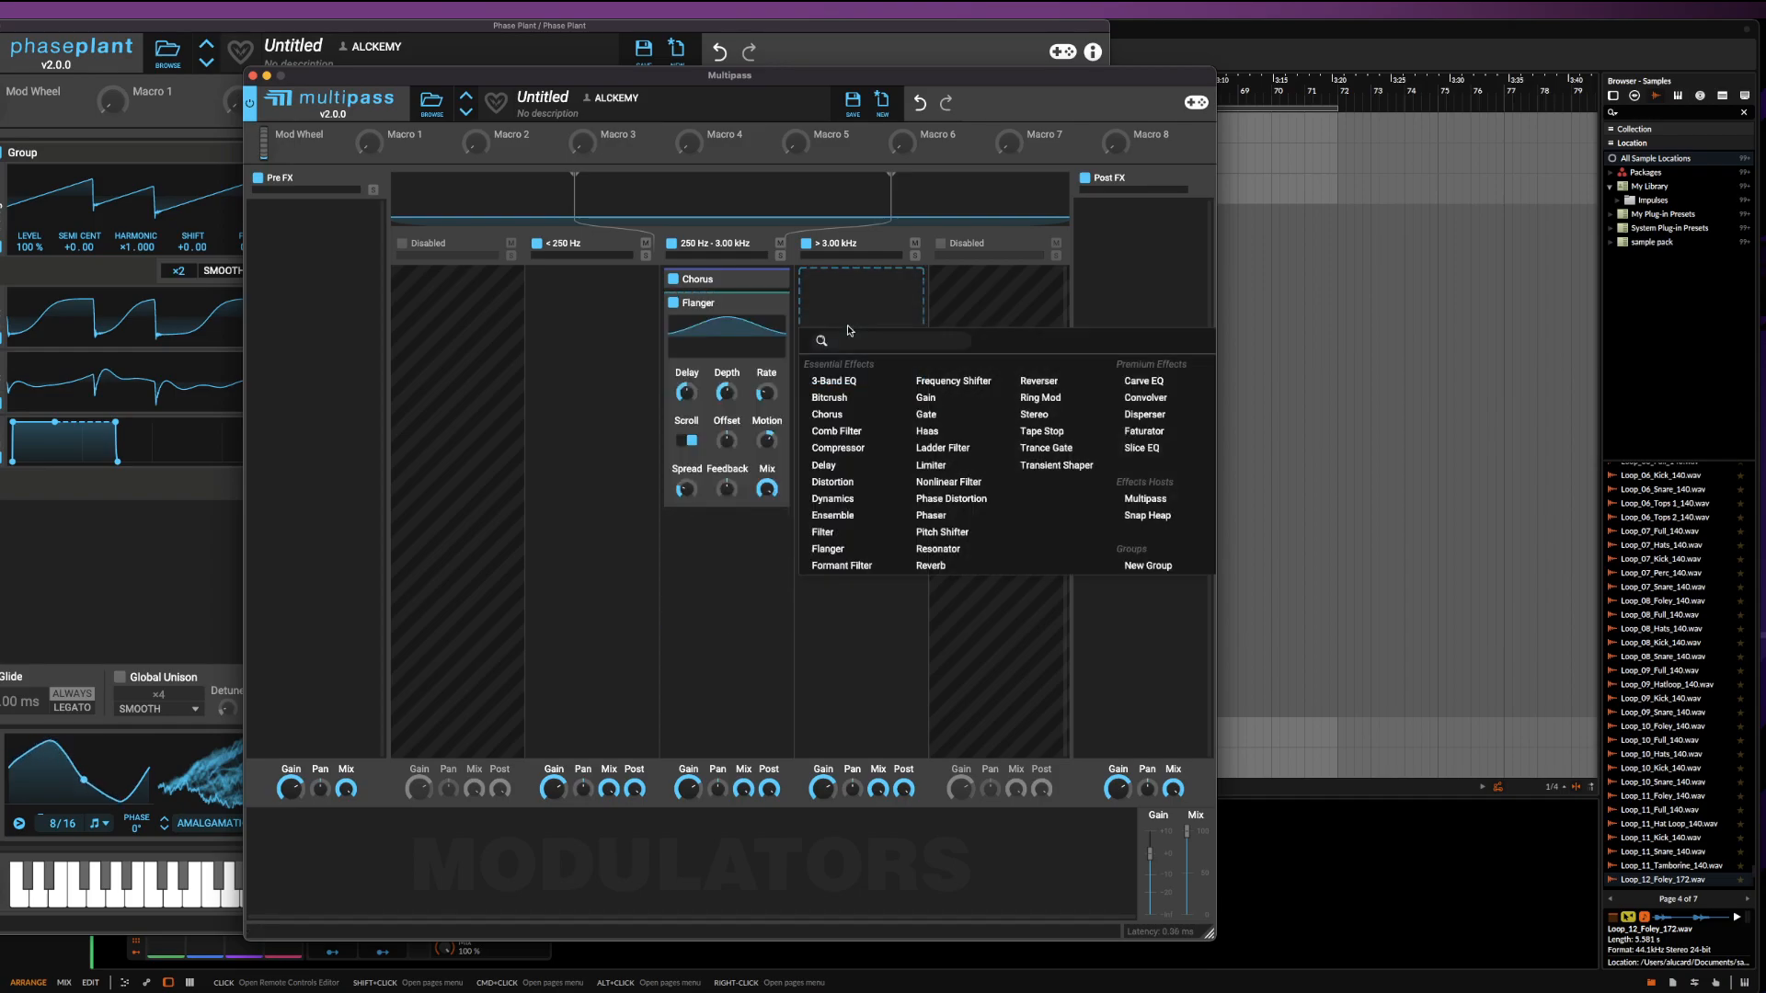
pyautogui.click(846, 499)
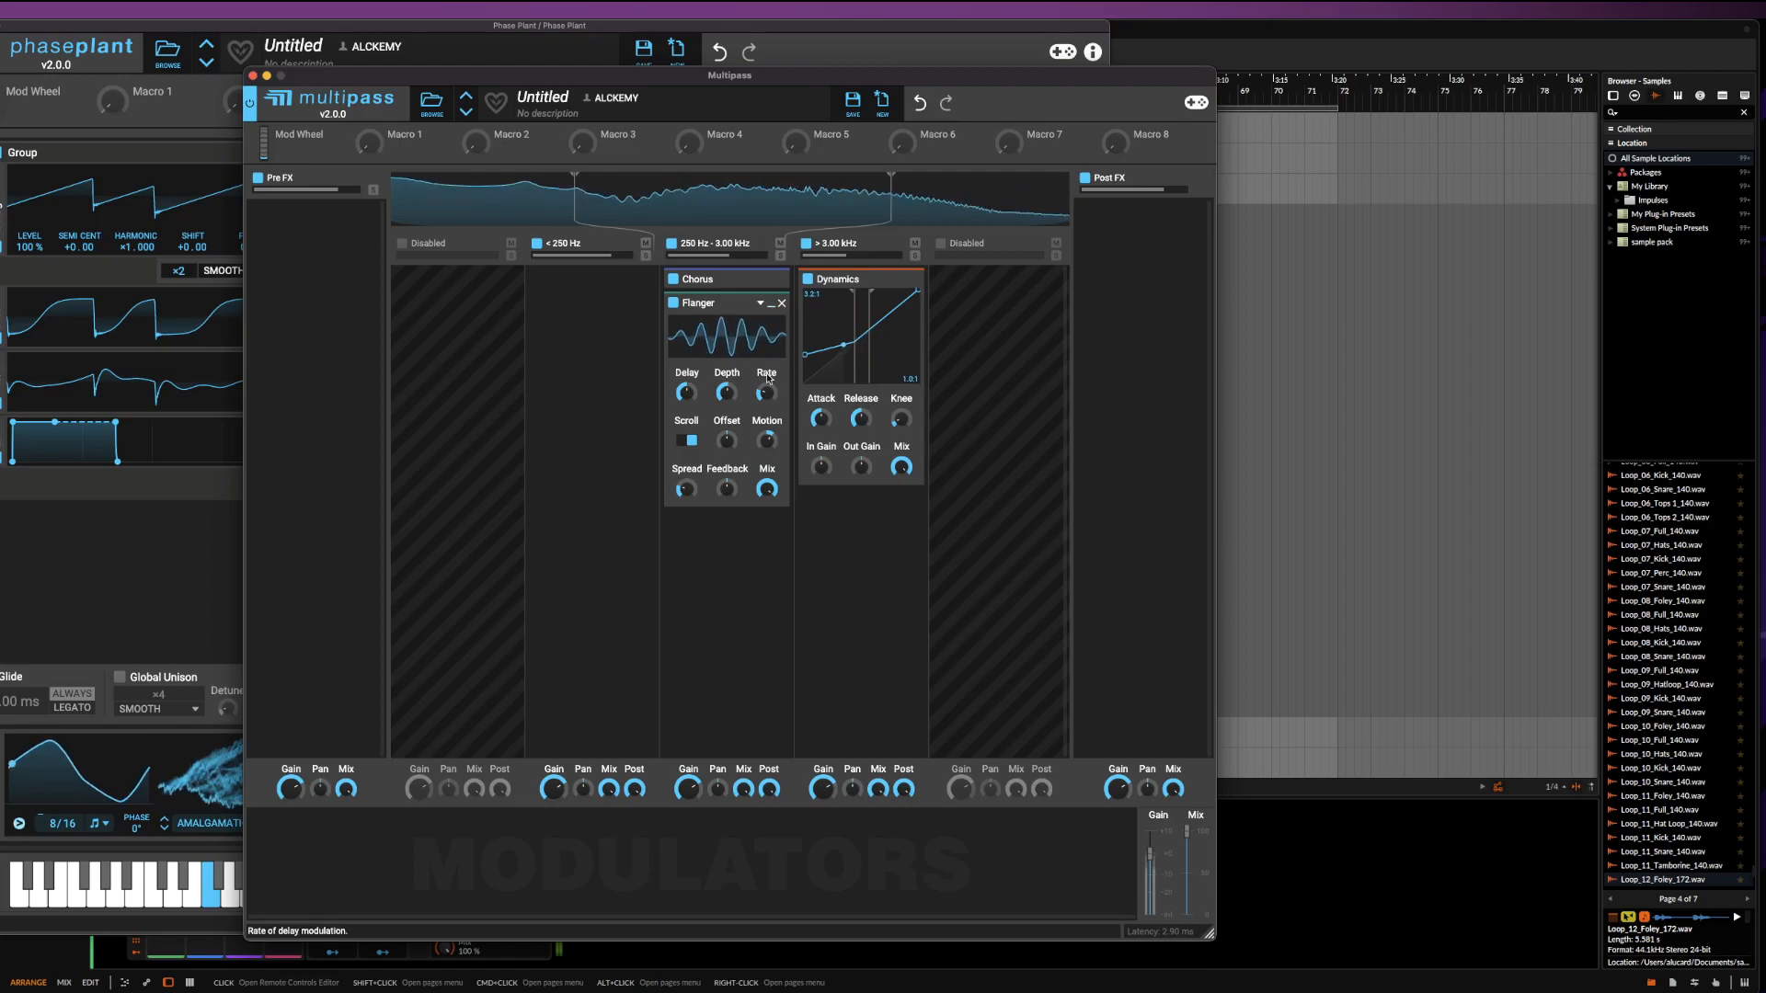
pyautogui.moveTo(726, 489)
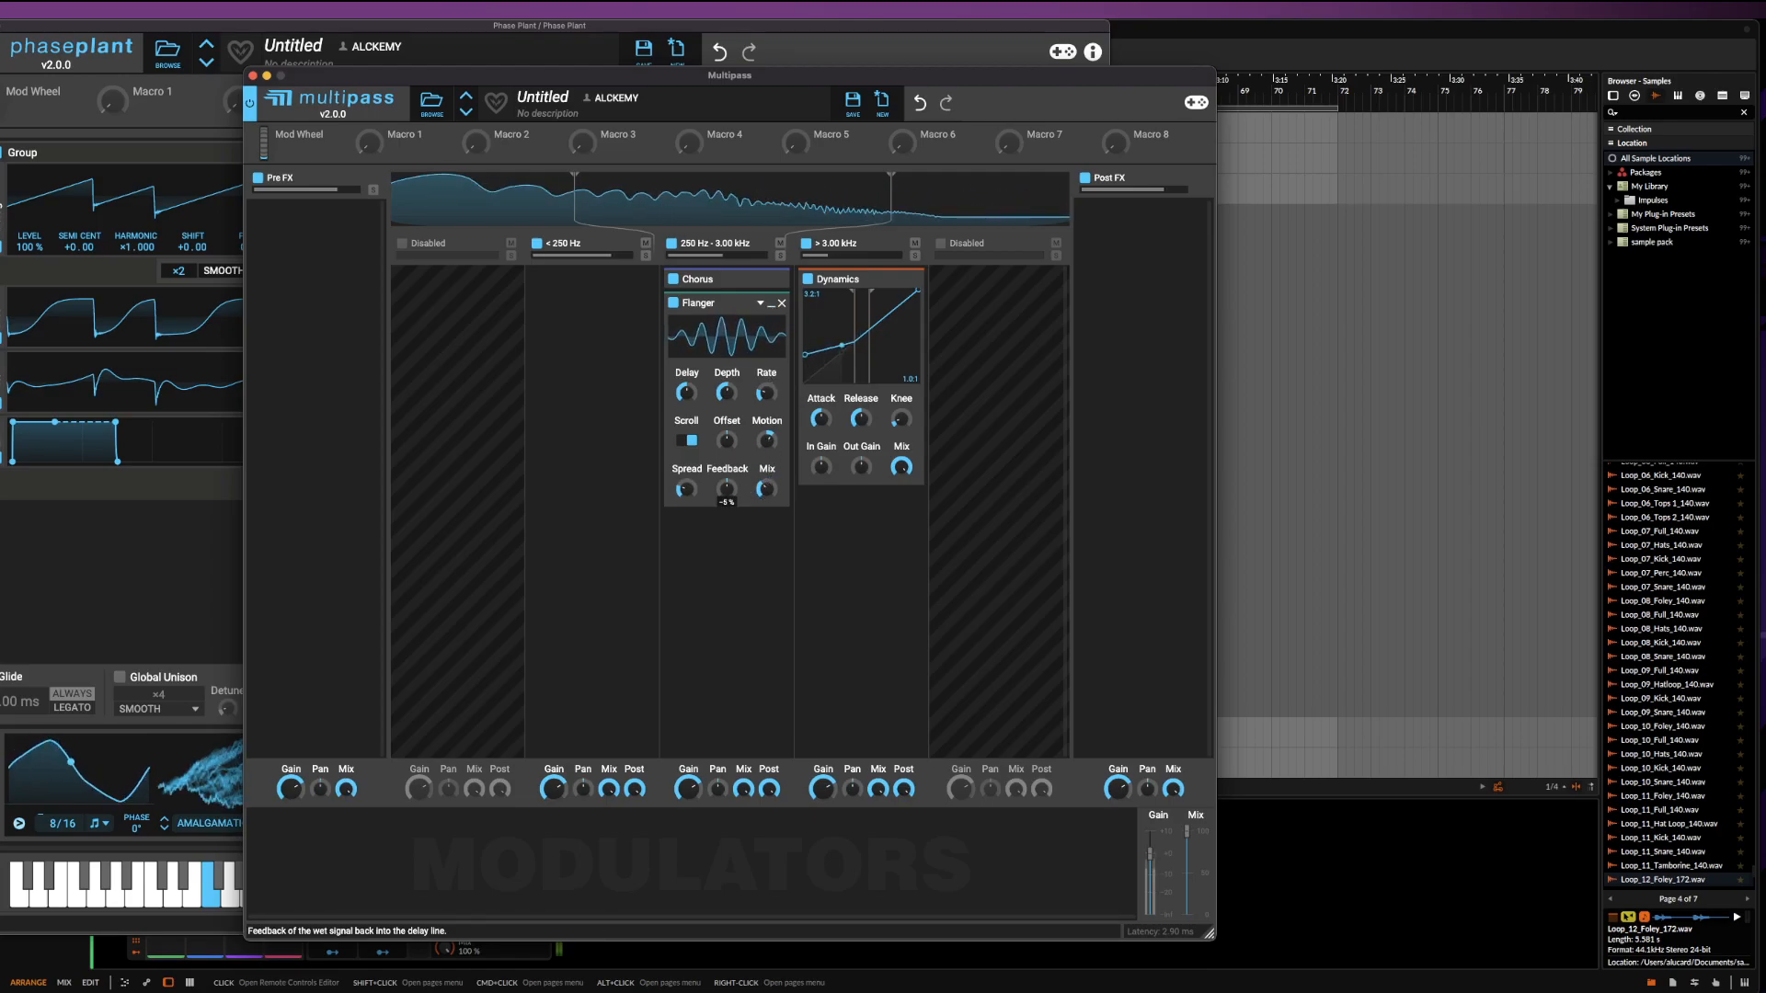
pyautogui.click(771, 303)
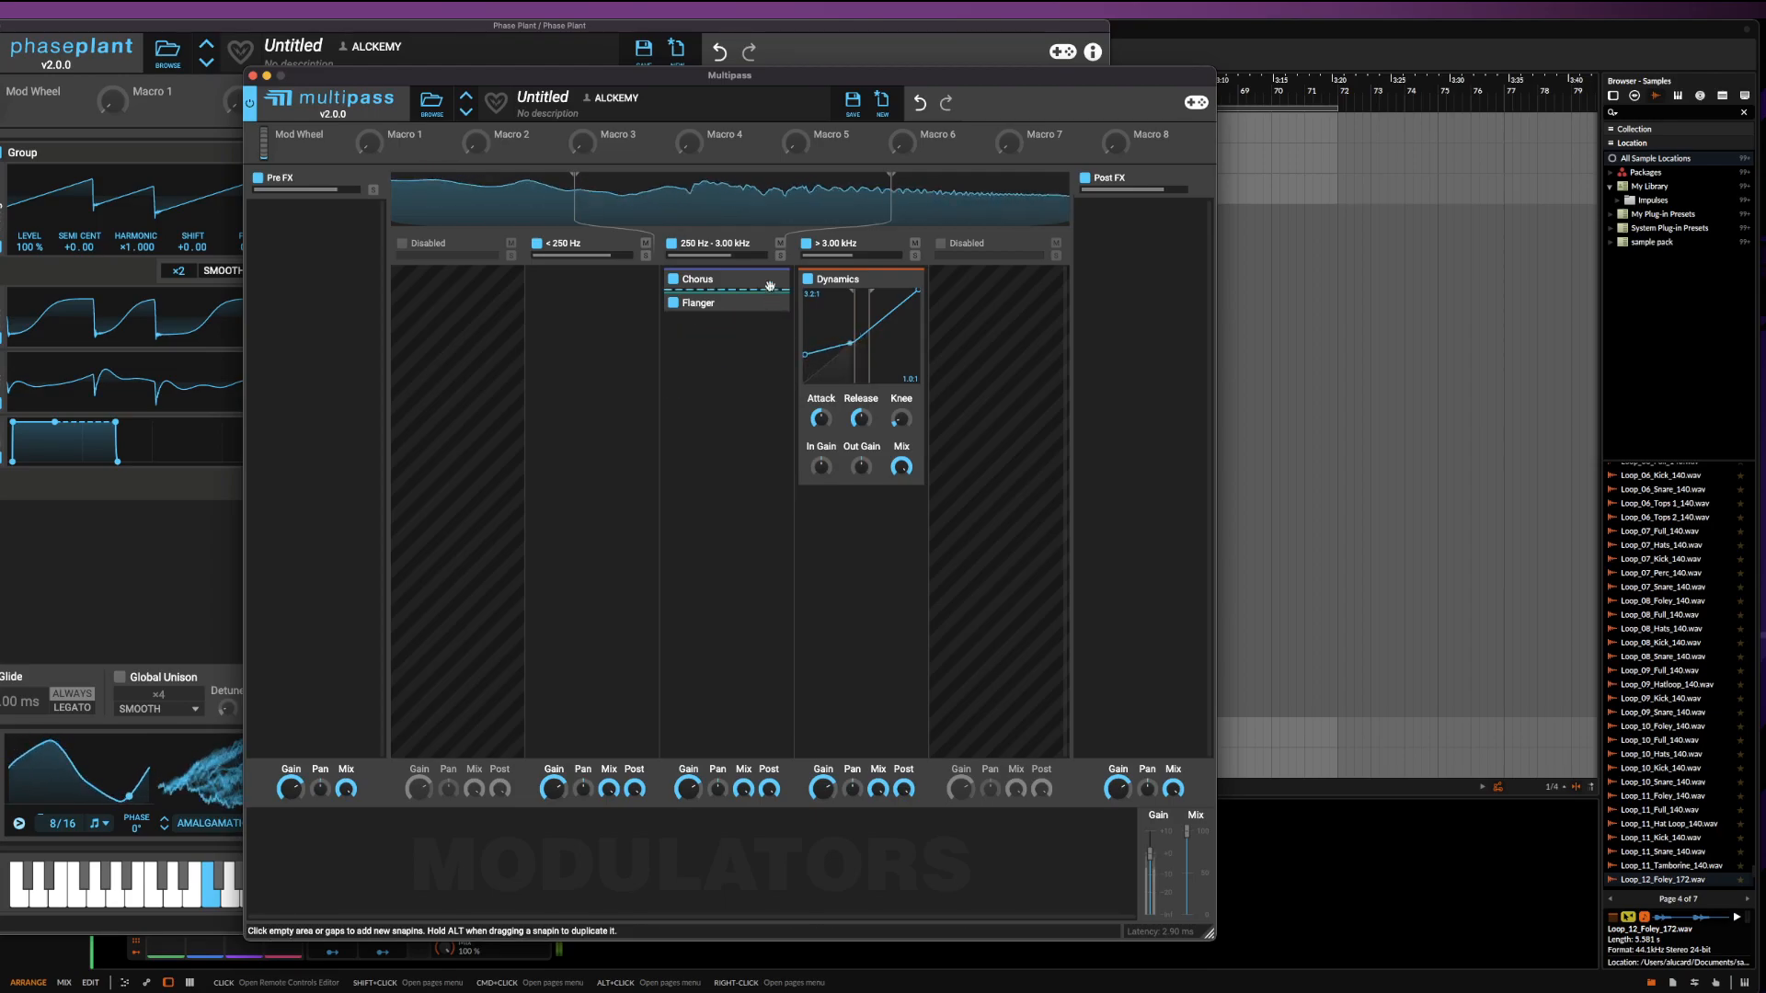
# Expand the Chorus, add an LFO Table modulator with Frame 135 in Multipass, and use it to modulate the Chorus Mix
pyautogui.click(769, 283)
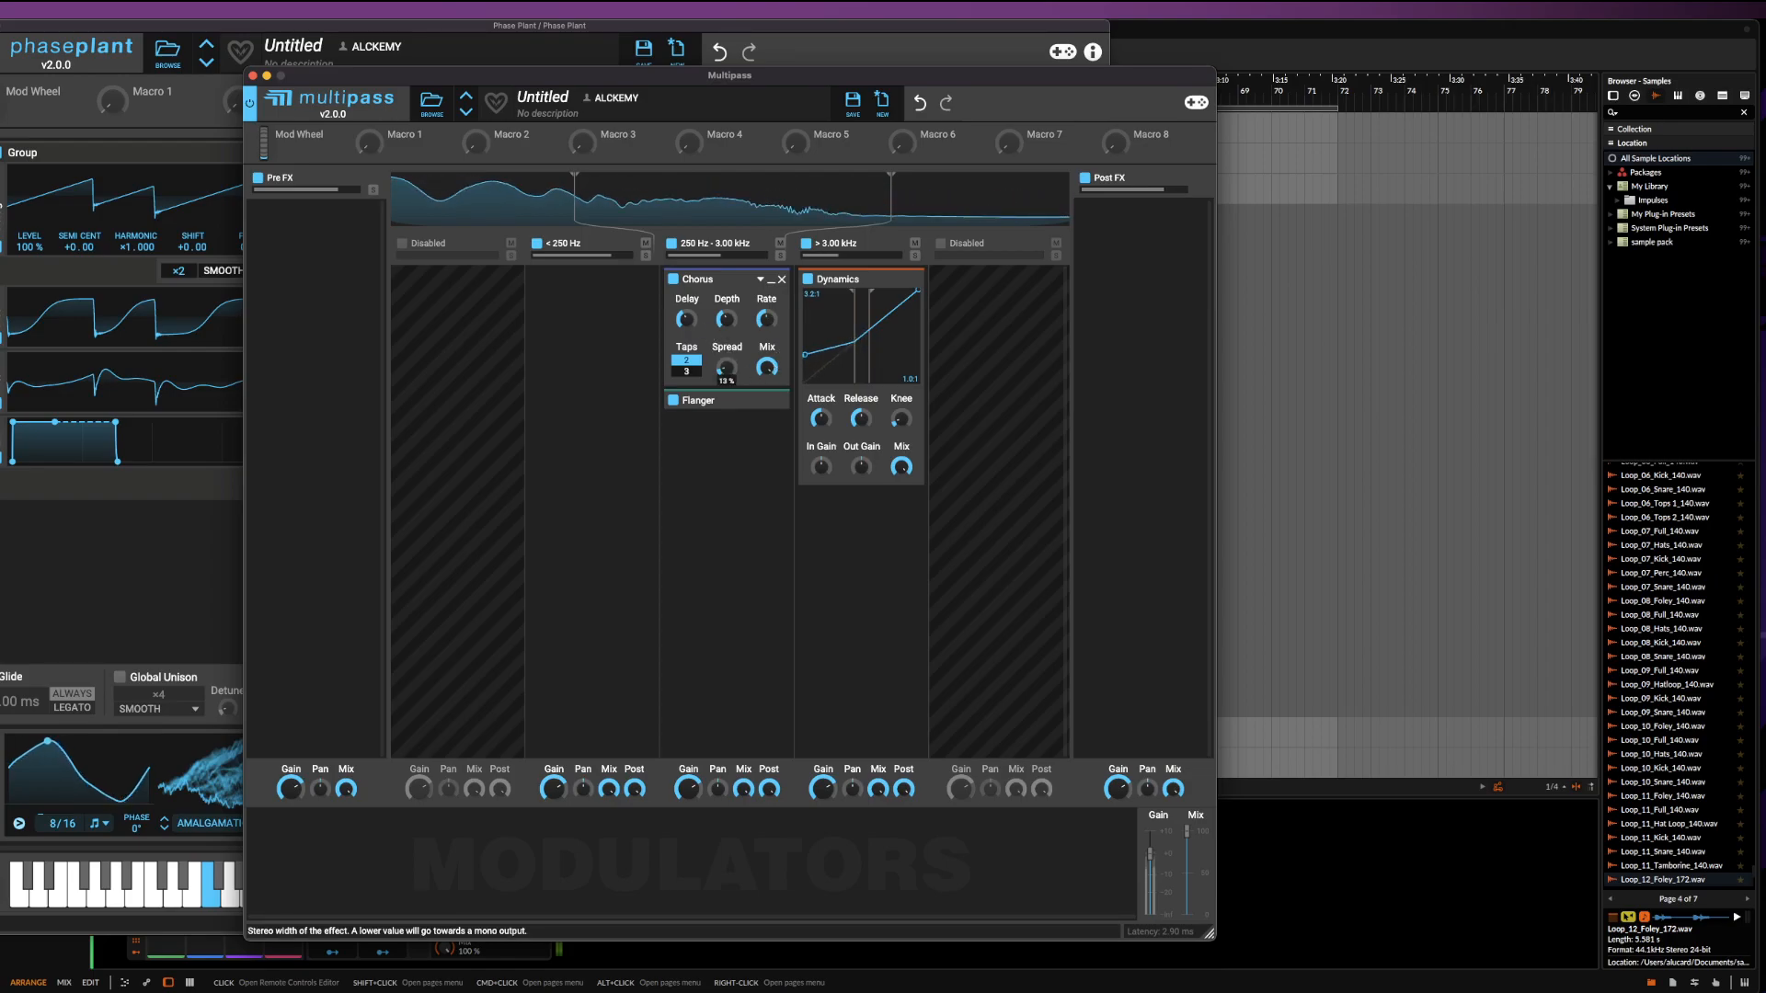
pyautogui.click(391, 851)
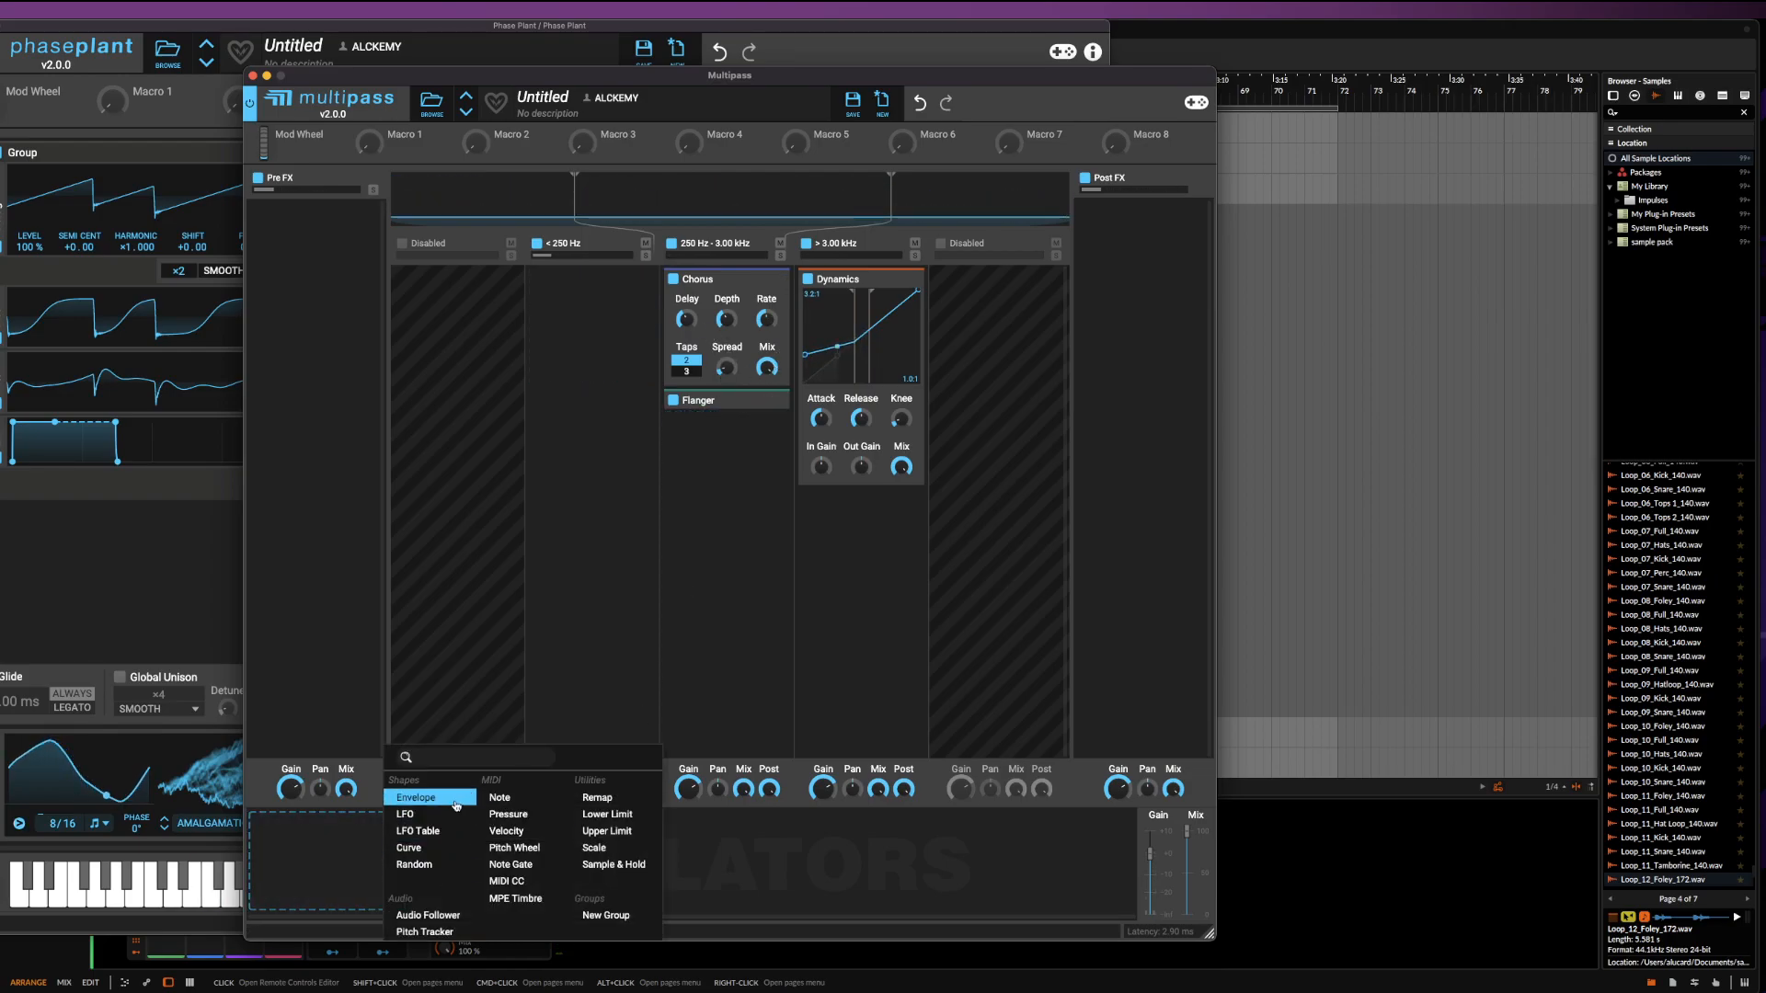
pyautogui.click(411, 834)
pyautogui.moveTo(579, 845); pyautogui.dragTo(578, 810)
pyautogui.click(627, 905)
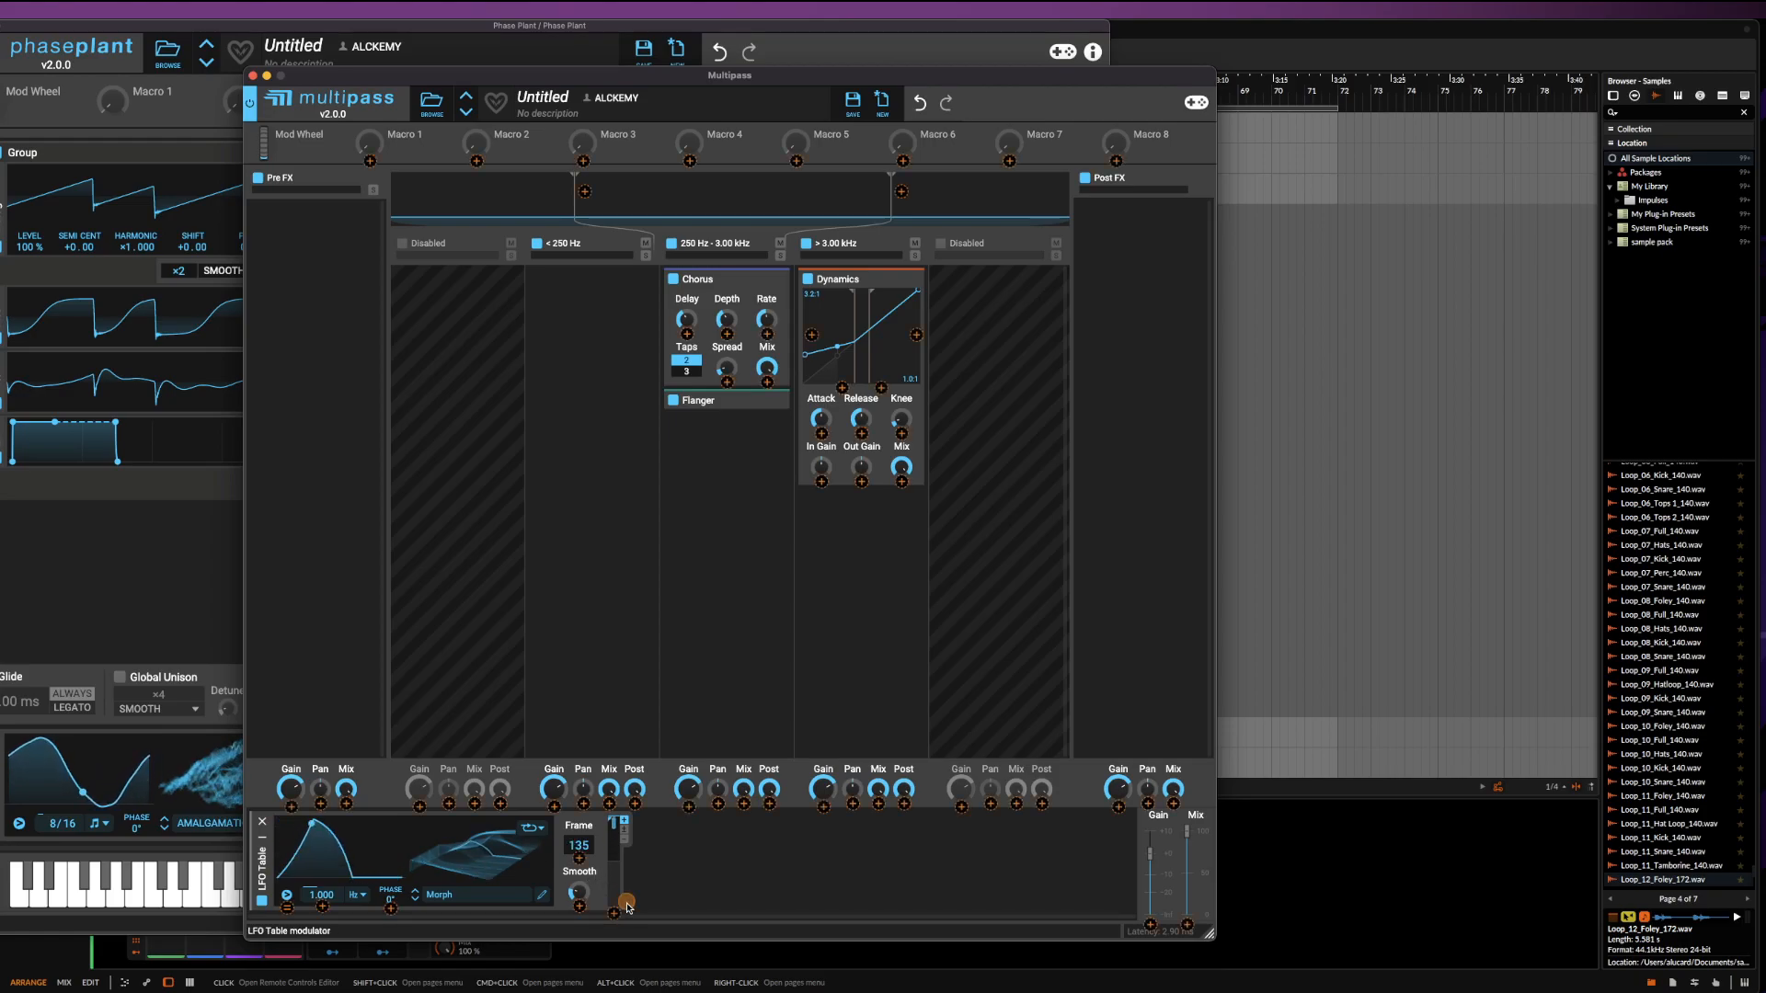
pyautogui.moveTo(631, 905); pyautogui.dragTo(766, 371)
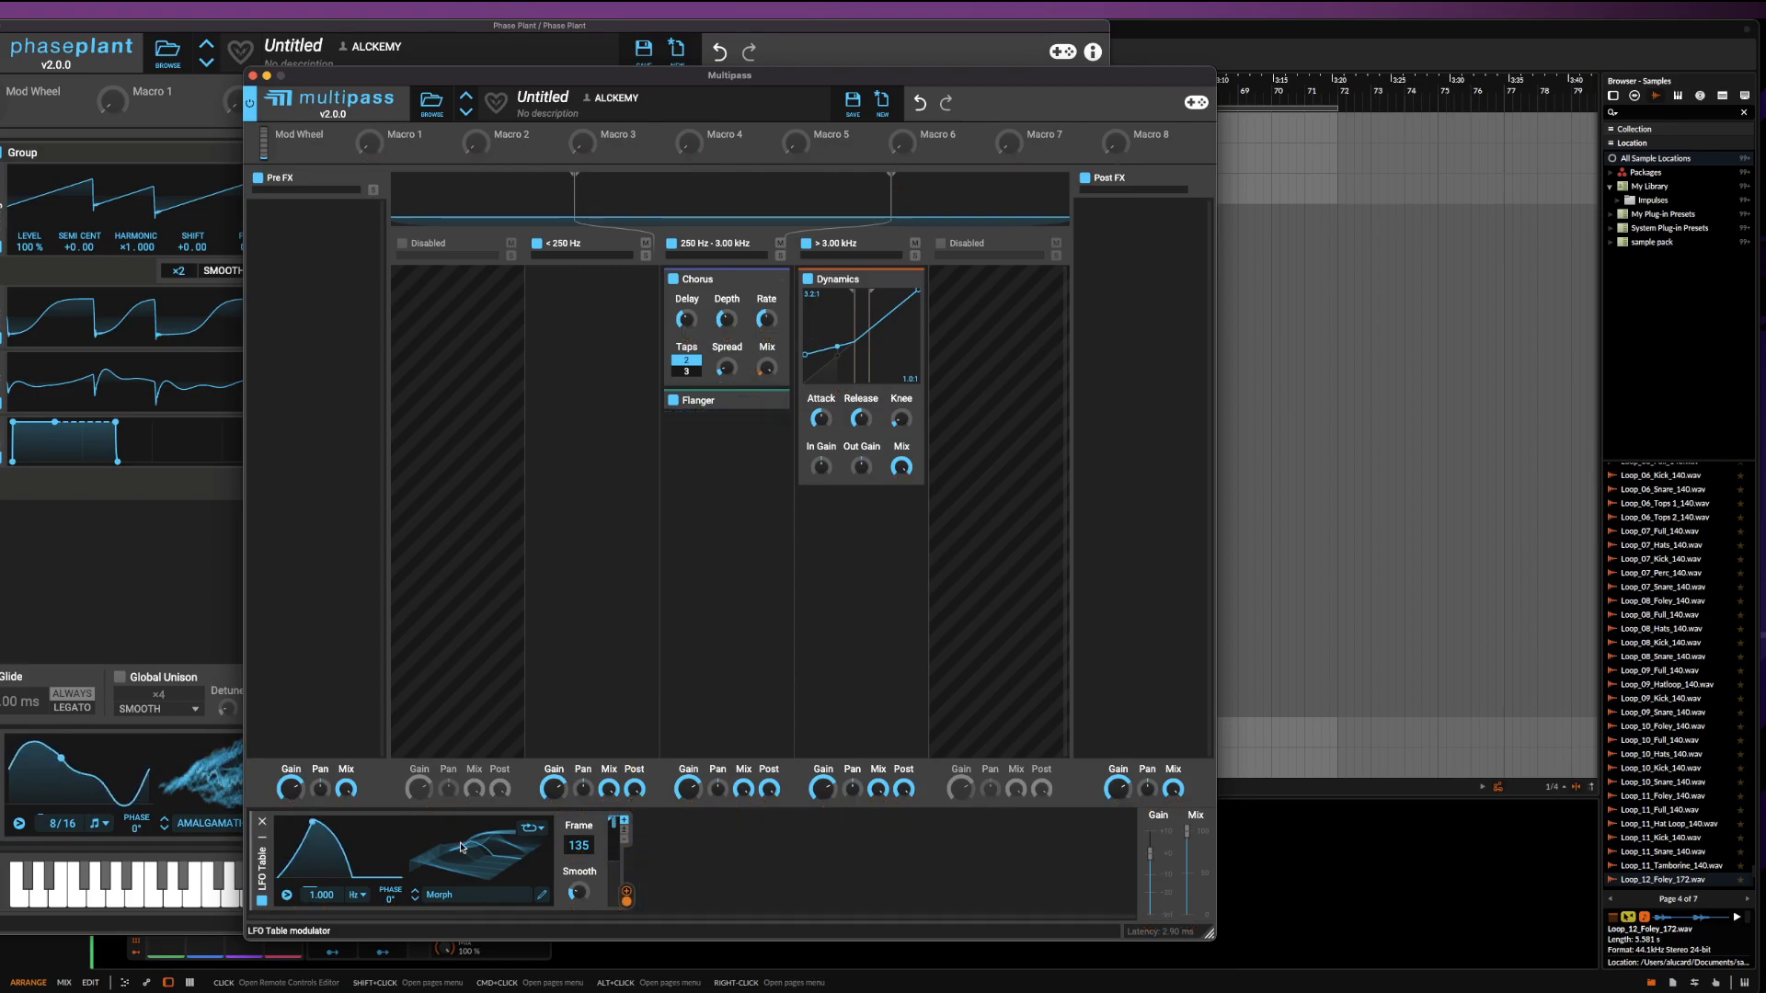
# Modulate the Multipass LFO Table's Frame with its Macro 1, and drive that macro from a raised Phase Plant Macro 1
pyautogui.moveTo(400, 155); pyautogui.dragTo(584, 864)
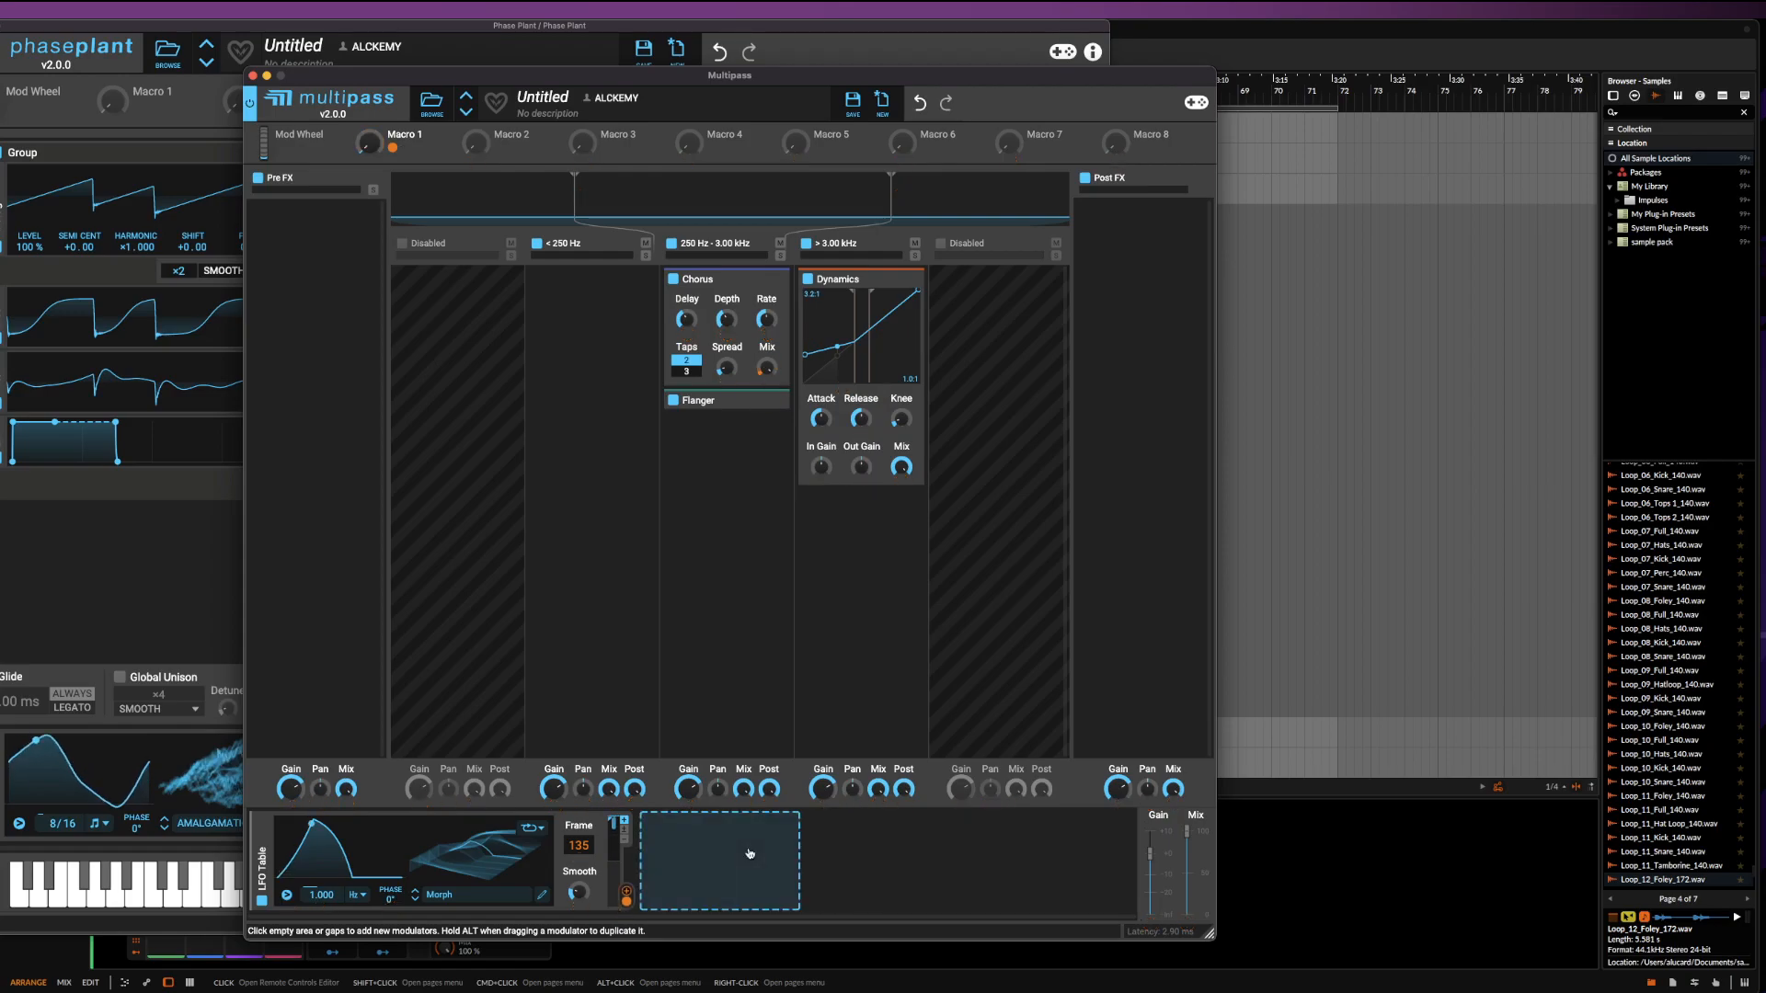
pyautogui.click(255, 76)
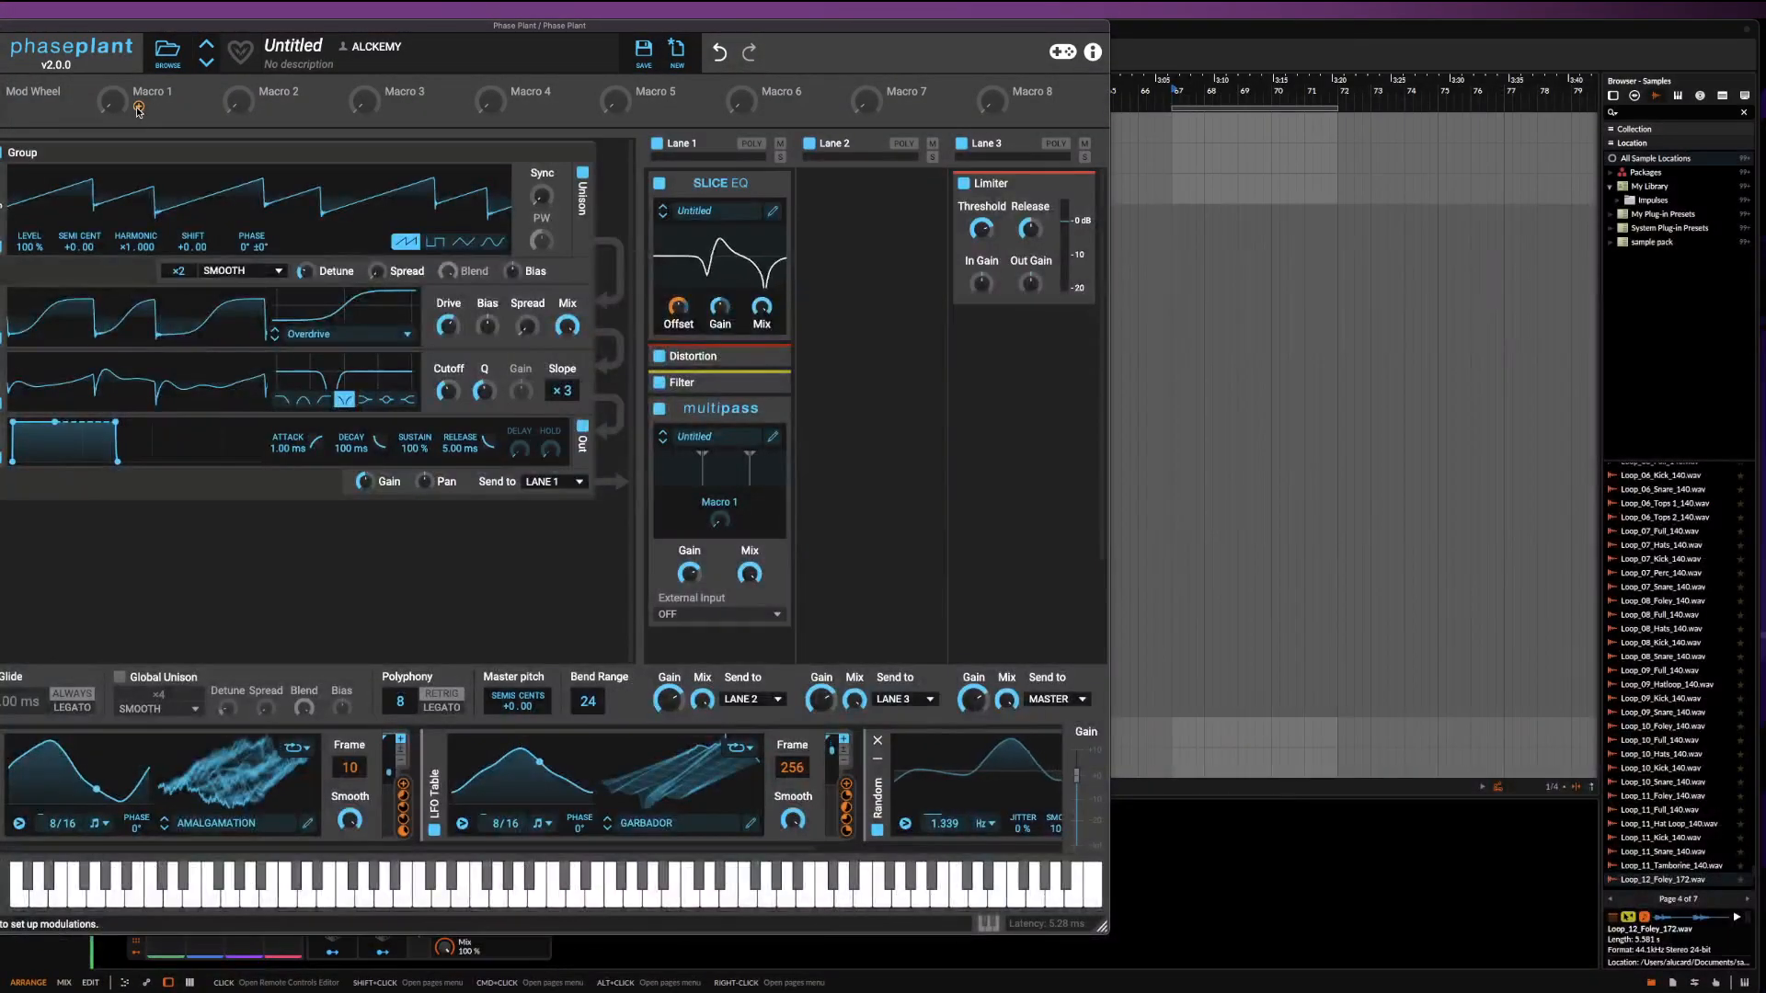
pyautogui.click(720, 534)
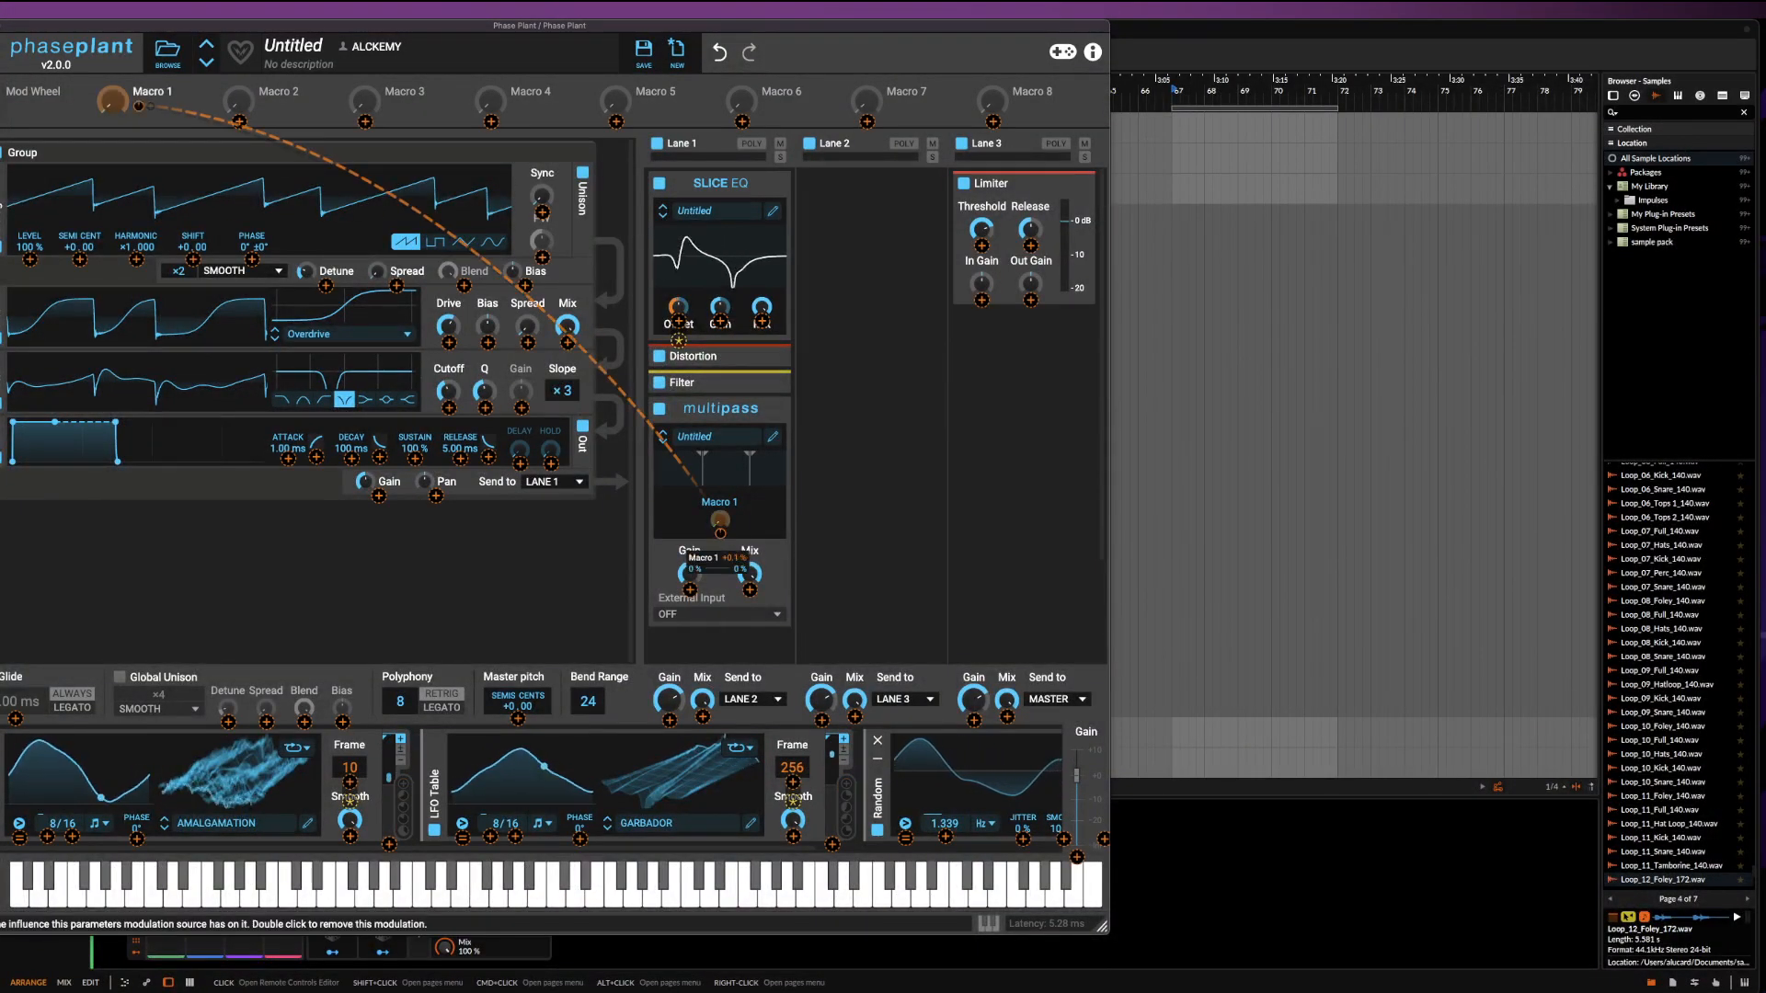
pyautogui.click(742, 533)
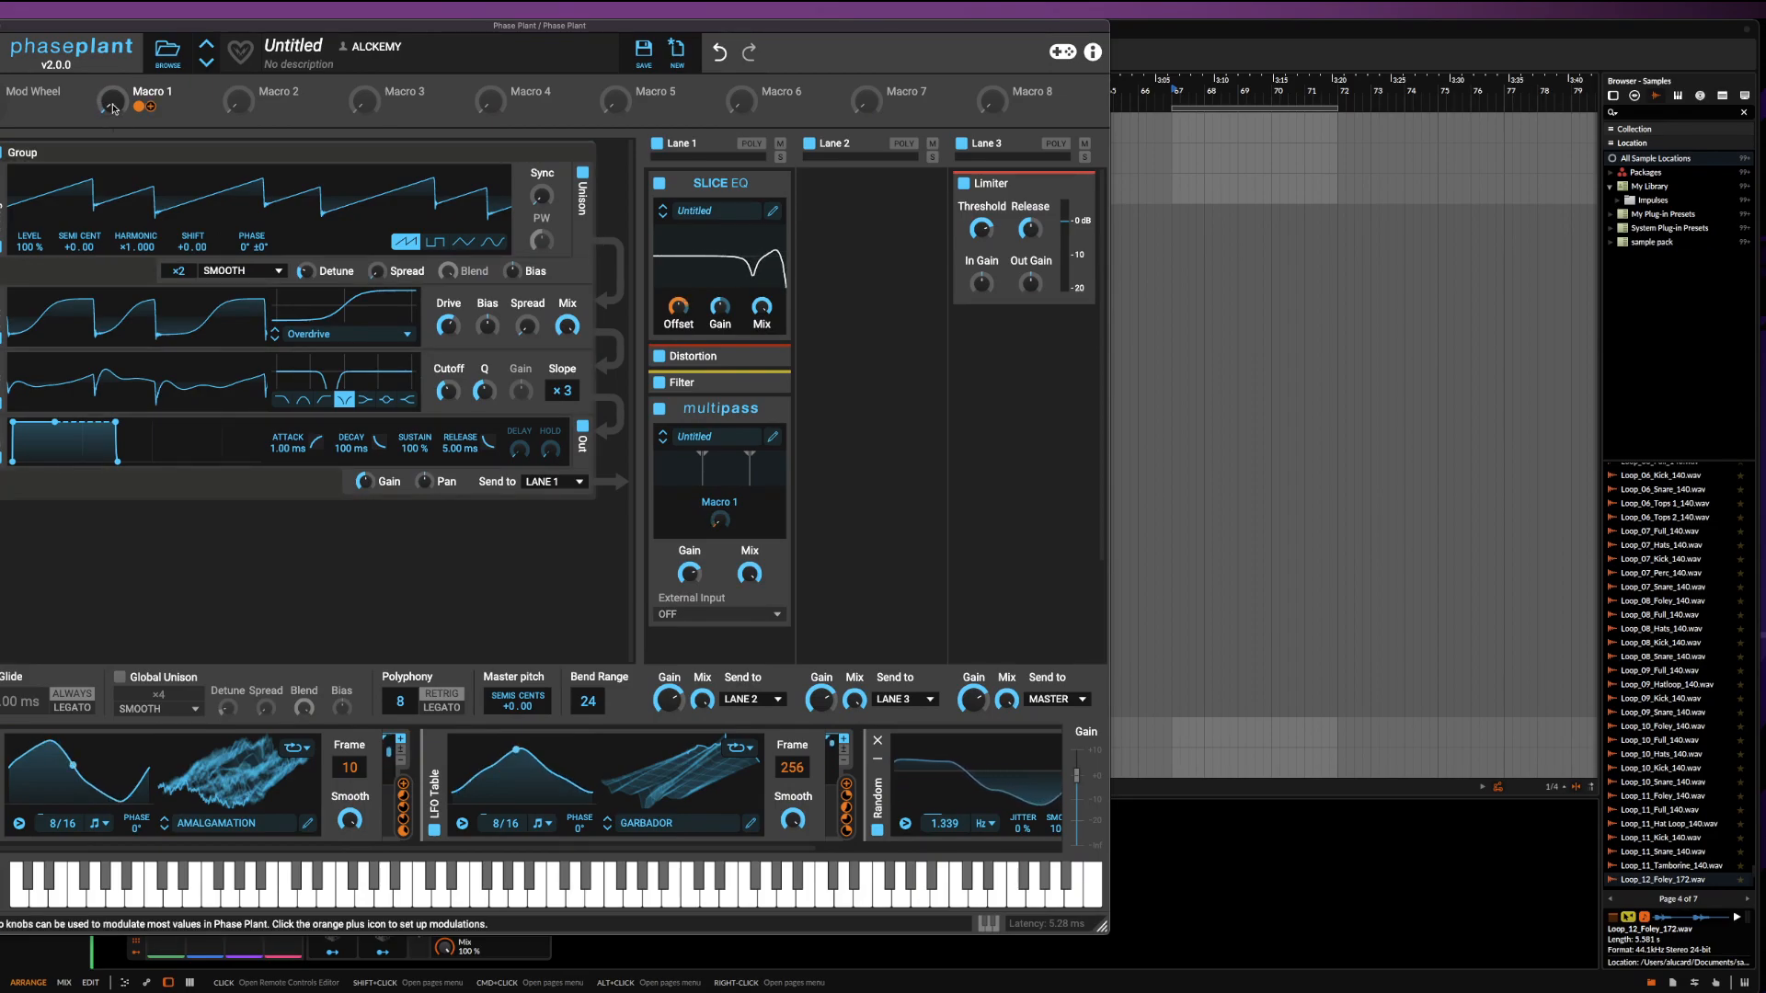
pyautogui.moveTo(112, 109); pyautogui.dragTo(112, 101)
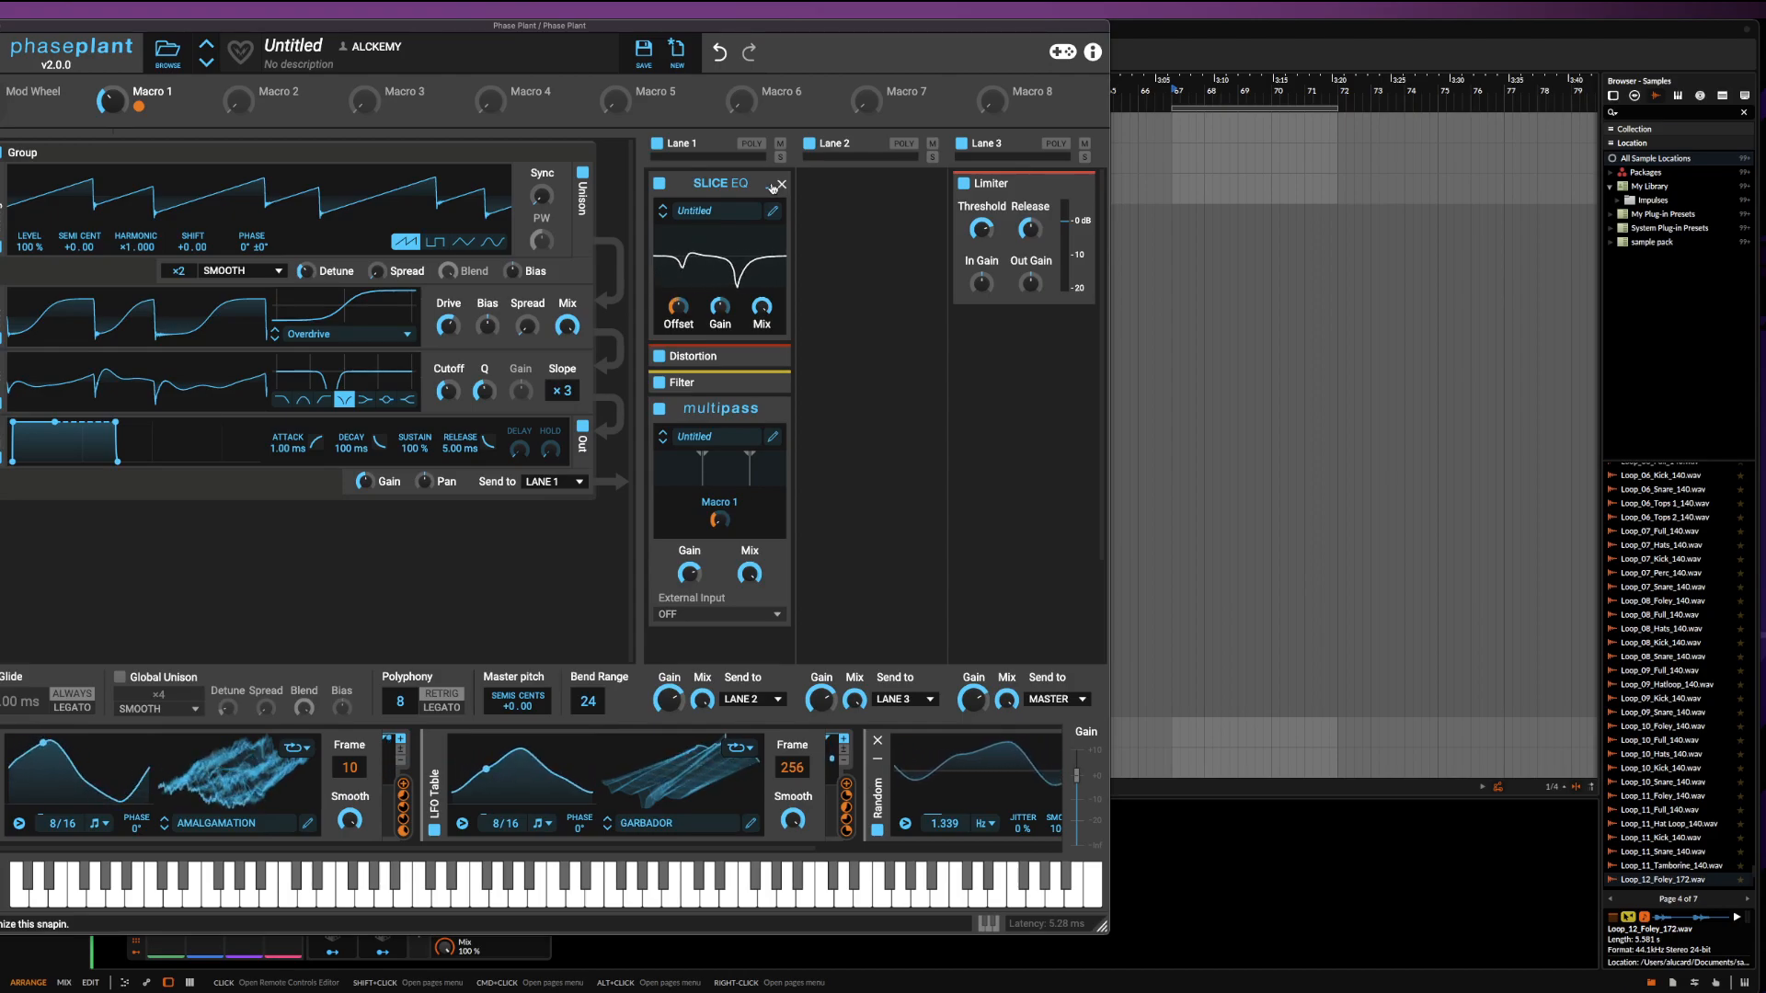
# Collapse the Slice EQ and load the GARBADOR preset from the ÆTURNUM 4 user folder
pyautogui.click(773, 188)
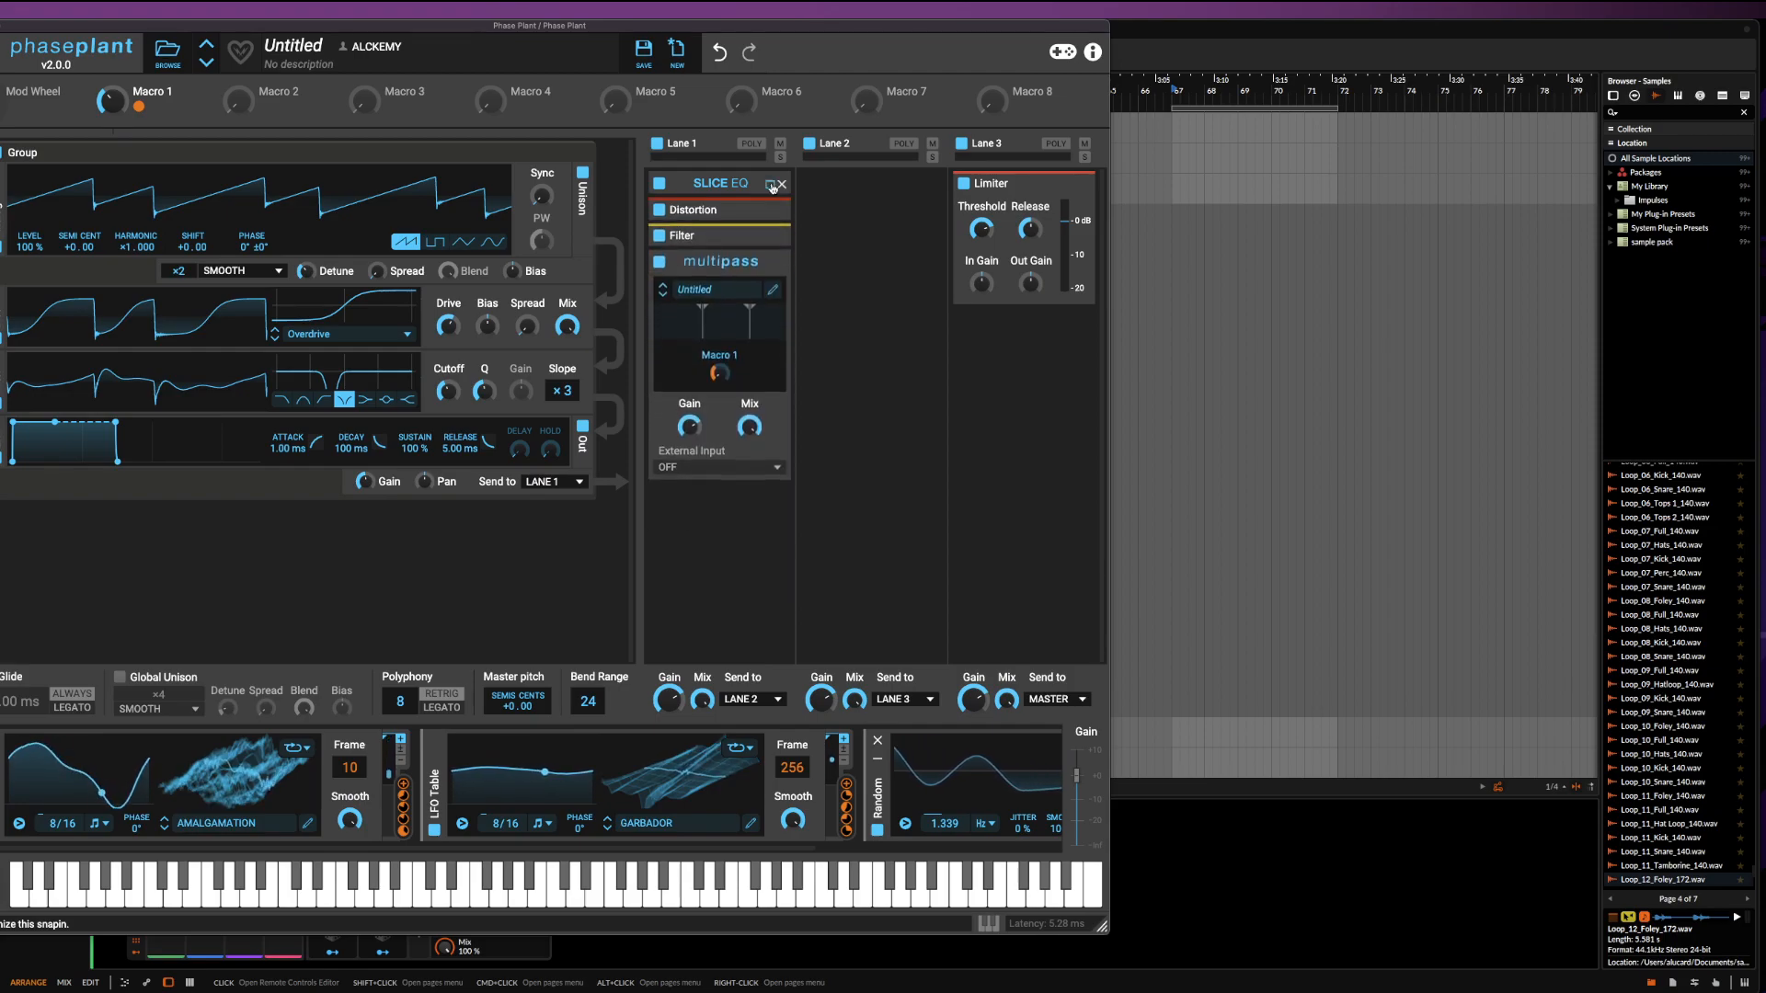
pyautogui.click(167, 53)
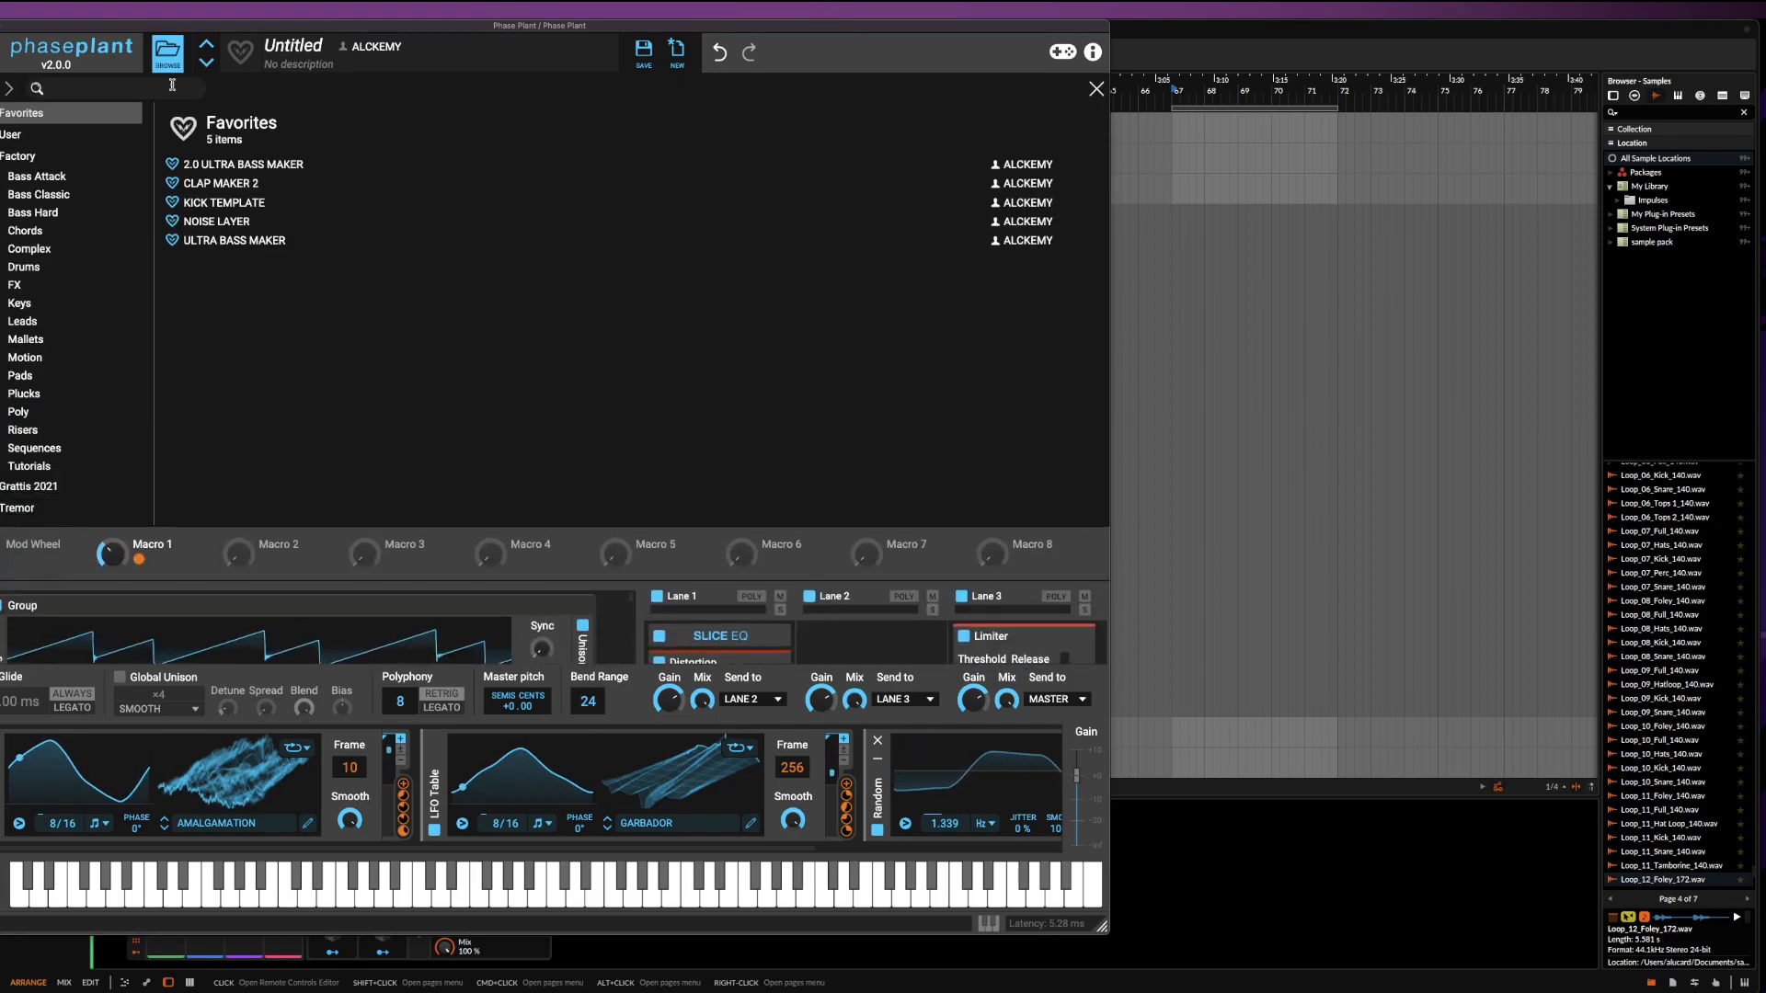
pyautogui.click(50, 137)
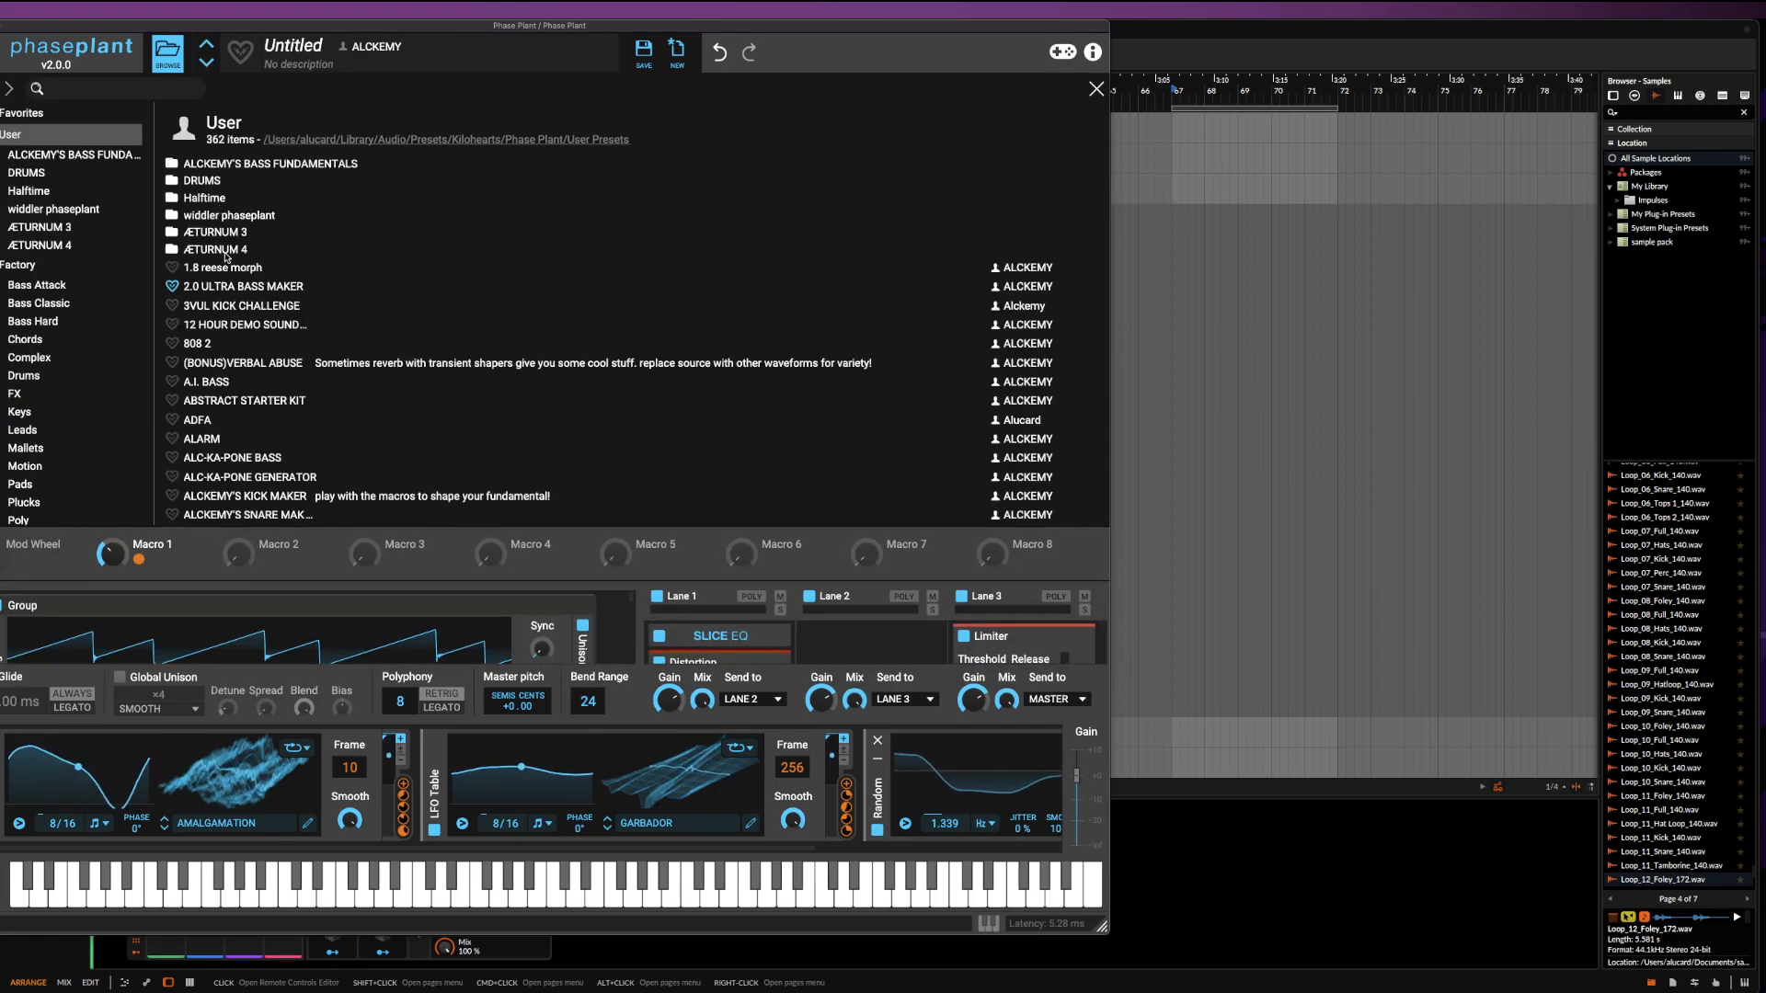
pyautogui.click(37, 245)
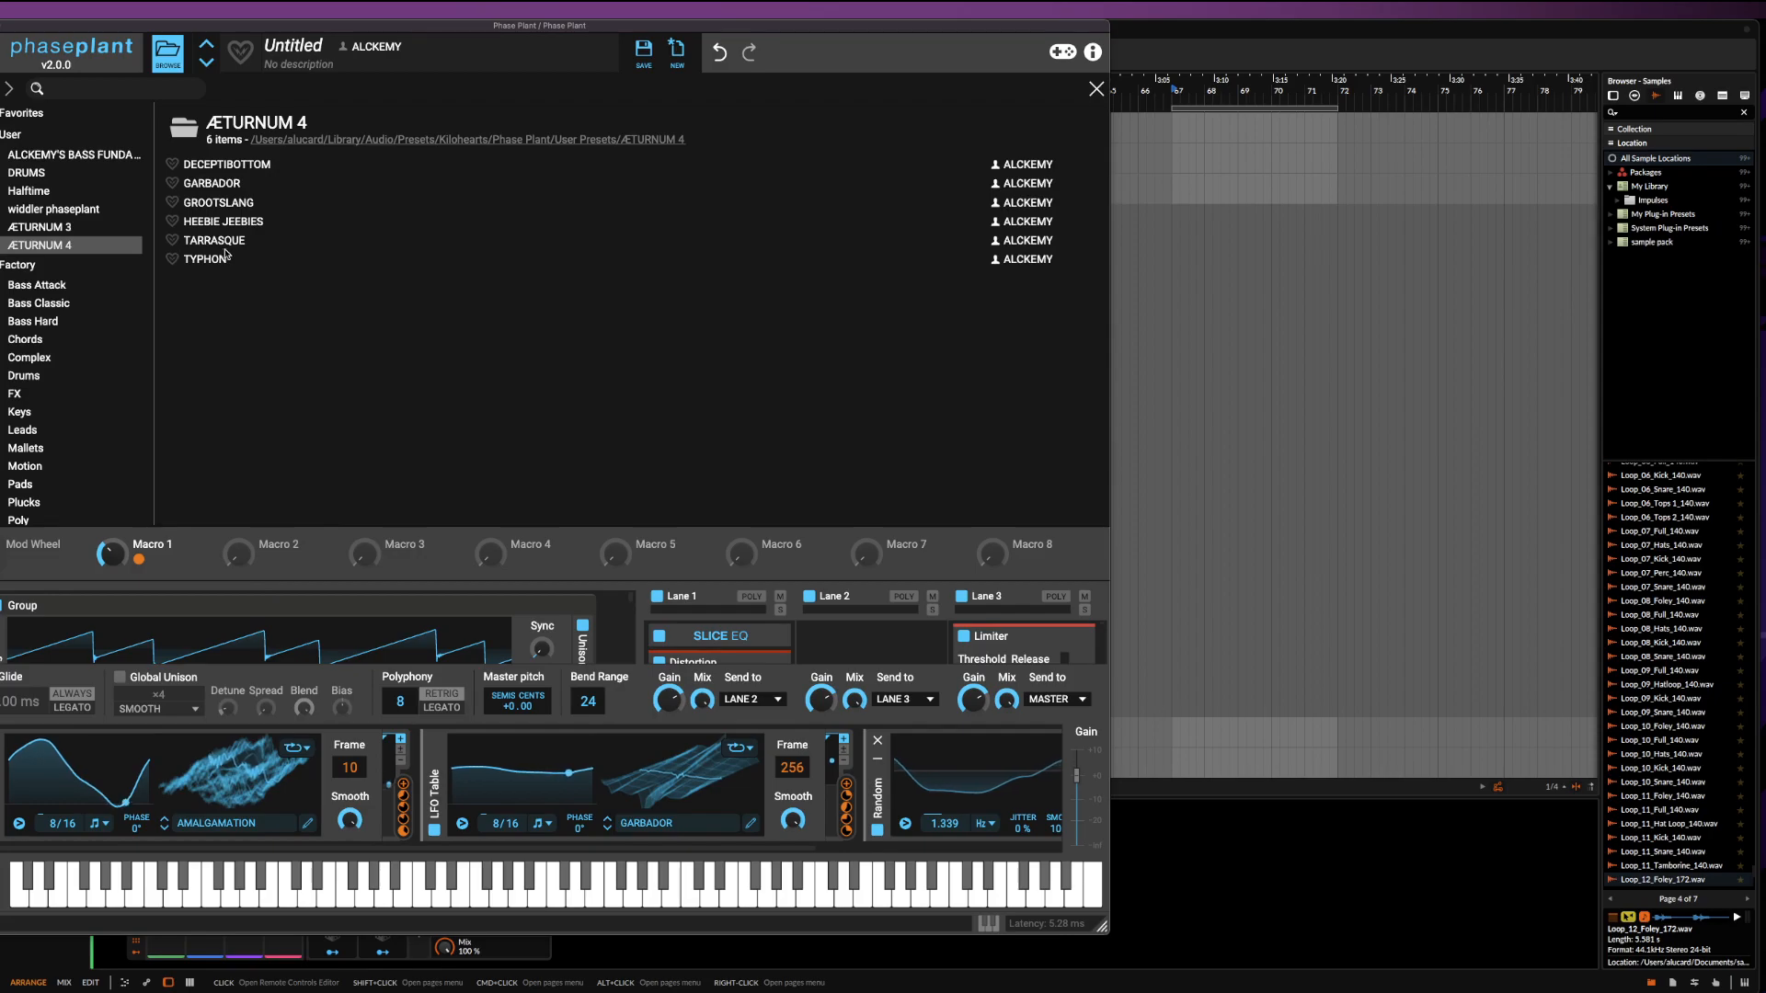
pyautogui.doubleClick(211, 184)
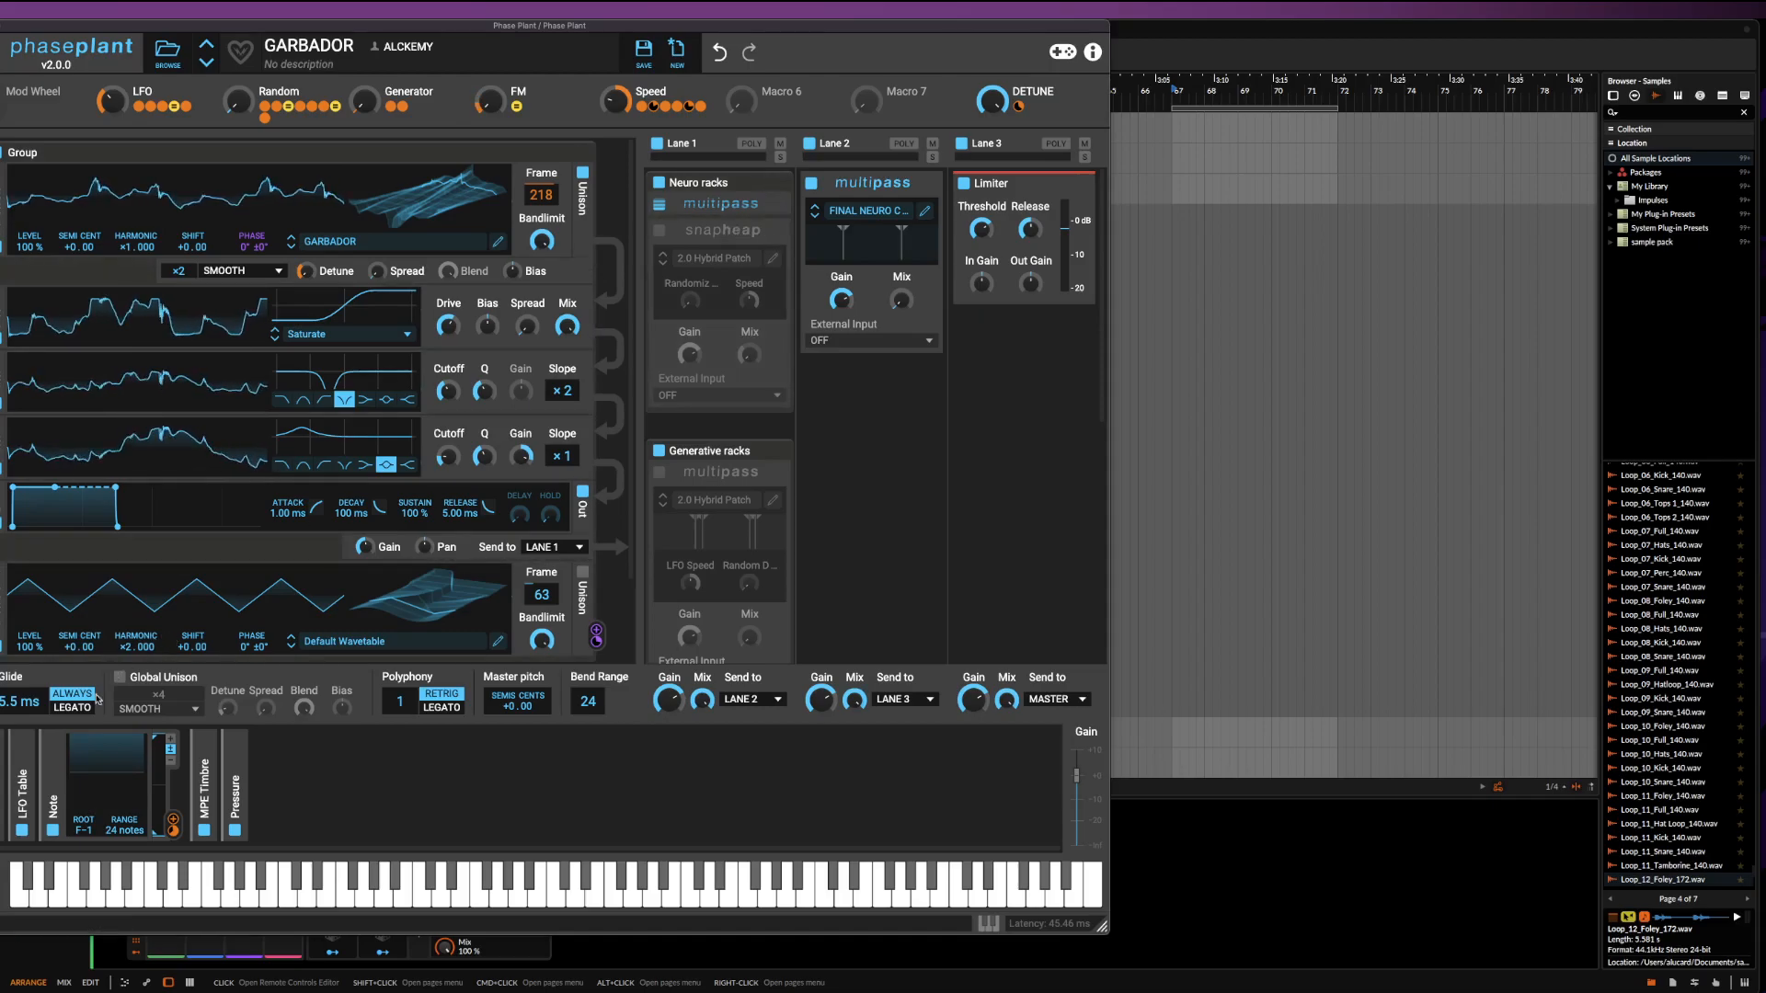
# Expand the LFO Table modulator, turn the LFO macro down to zero, and audition the Random macro up to 100 % and back to zero
pyautogui.click(25, 759)
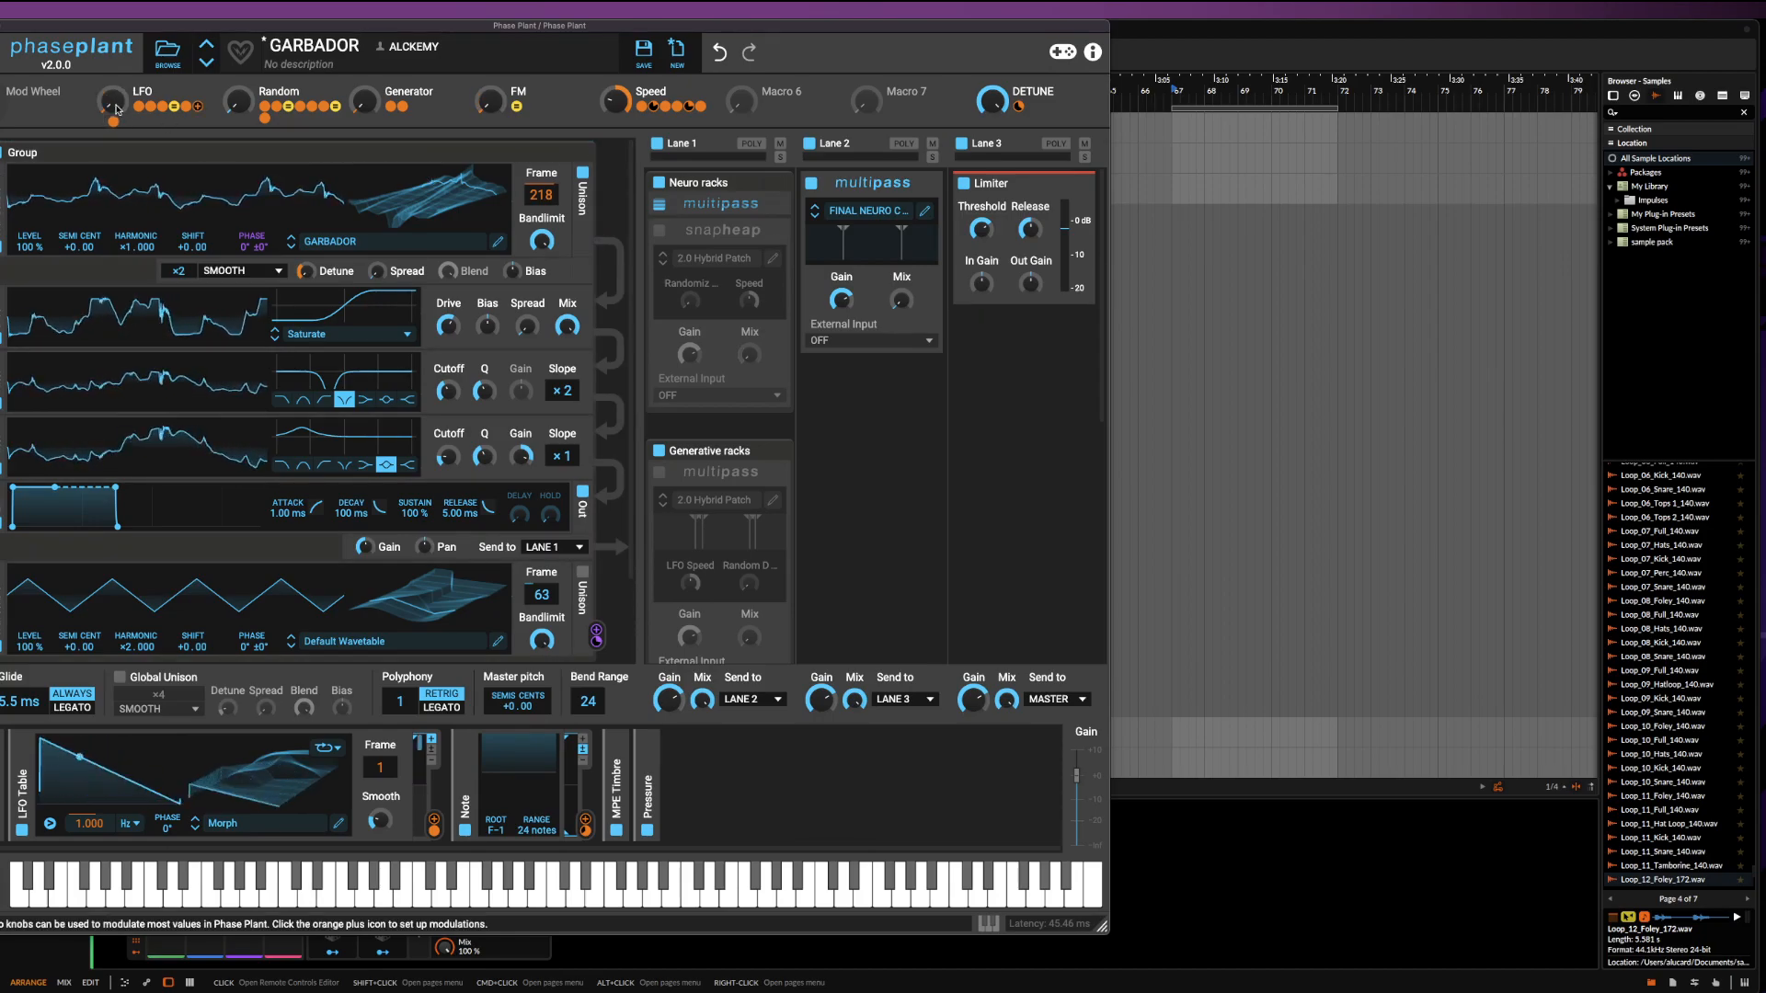
pyautogui.moveTo(264, 117); pyautogui.dragTo(591, 426)
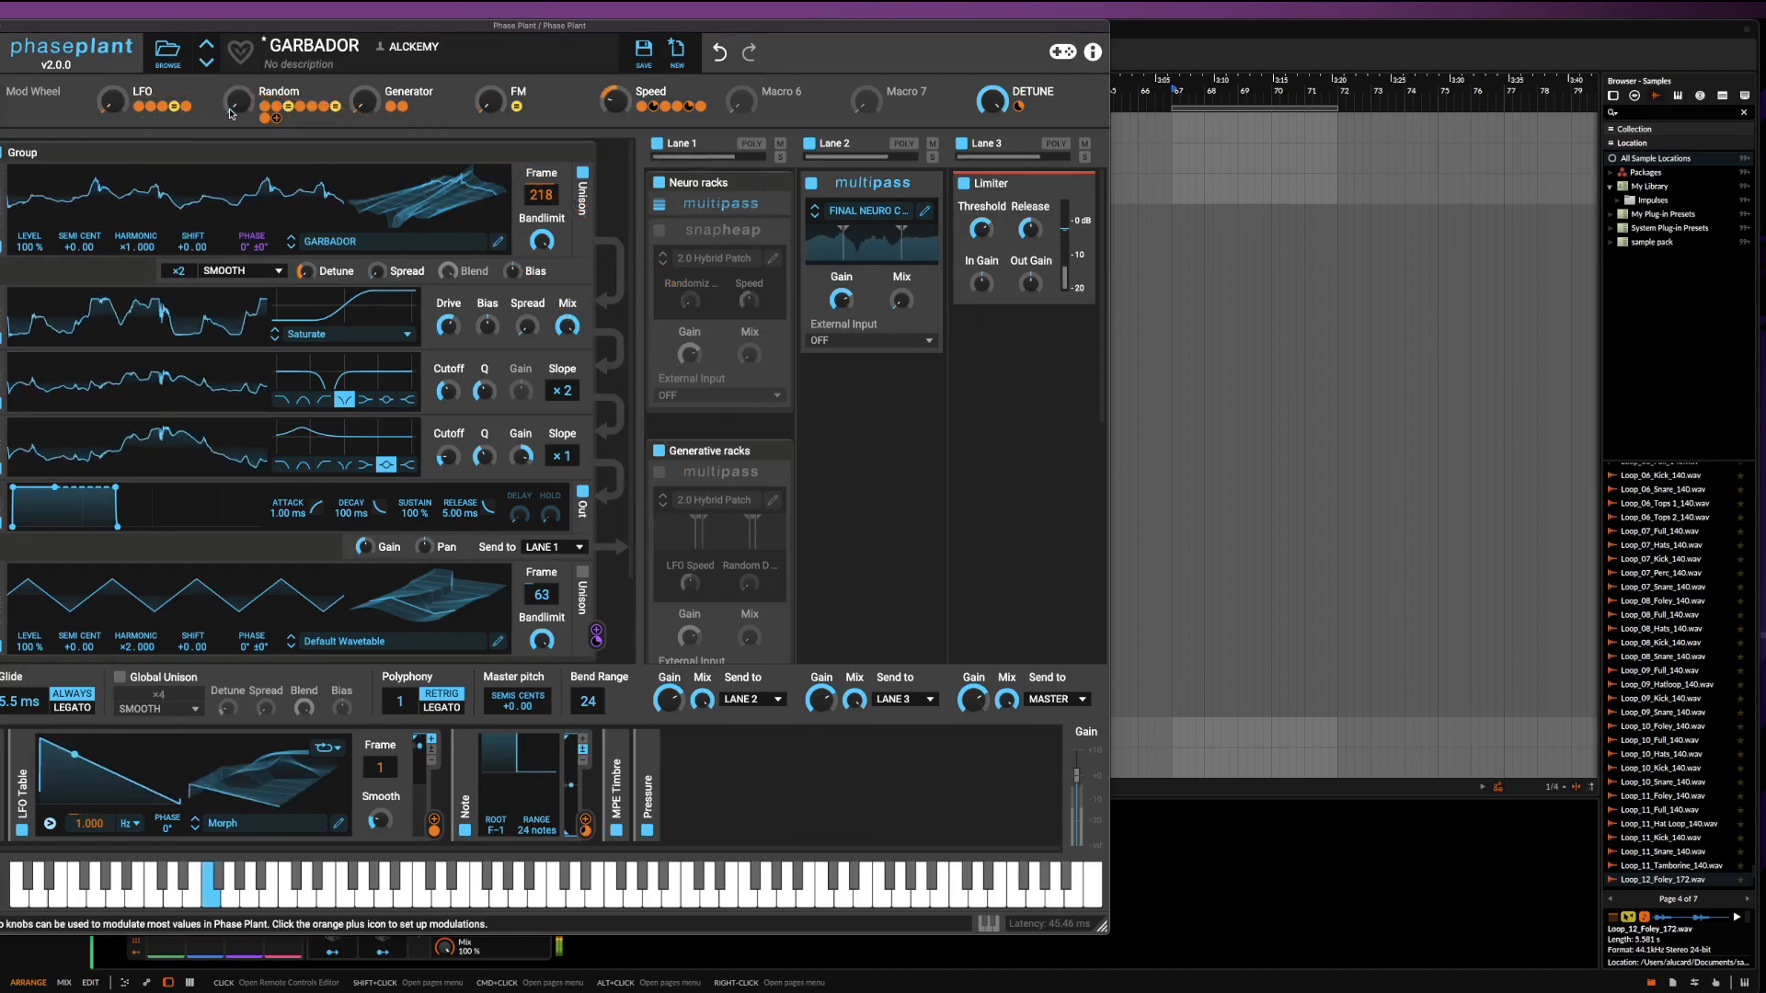
pyautogui.moveTo(237, 102); pyautogui.dragTo(237, 74)
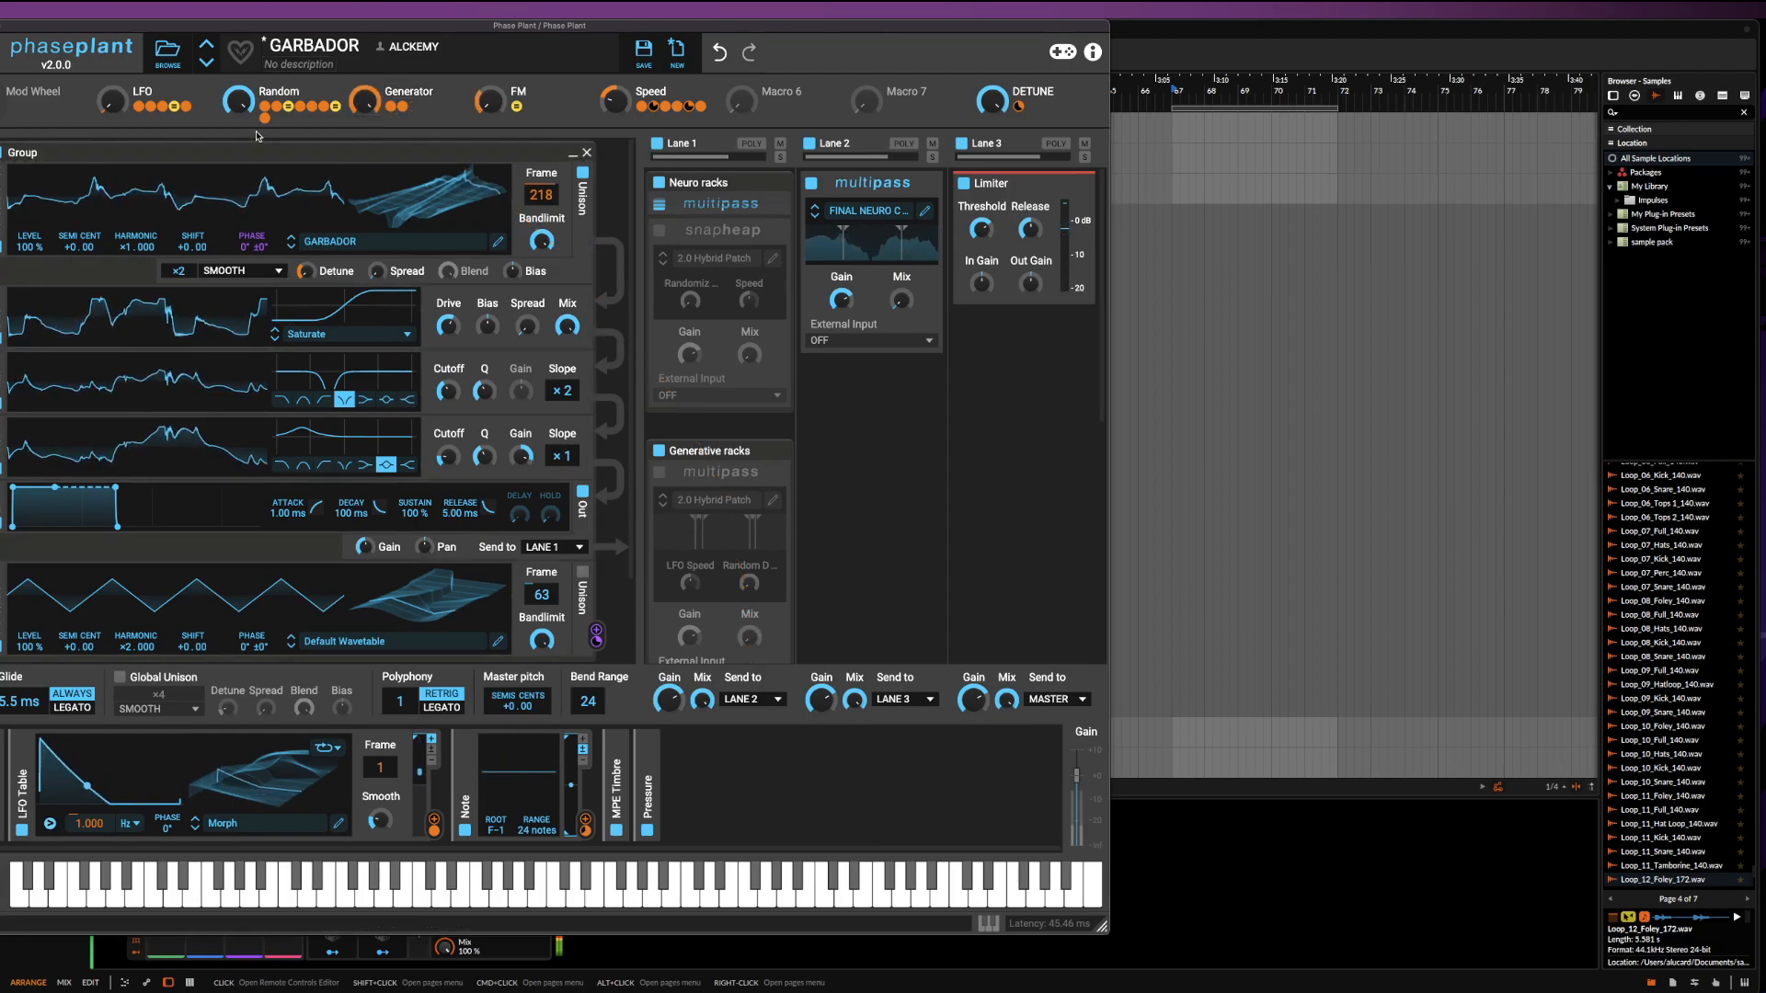
pyautogui.moveTo(239, 100)
pyautogui.mouseDown()
pyautogui.moveTo(238, 152)
pyautogui.moveTo(238, 100)
pyautogui.mouseUp()
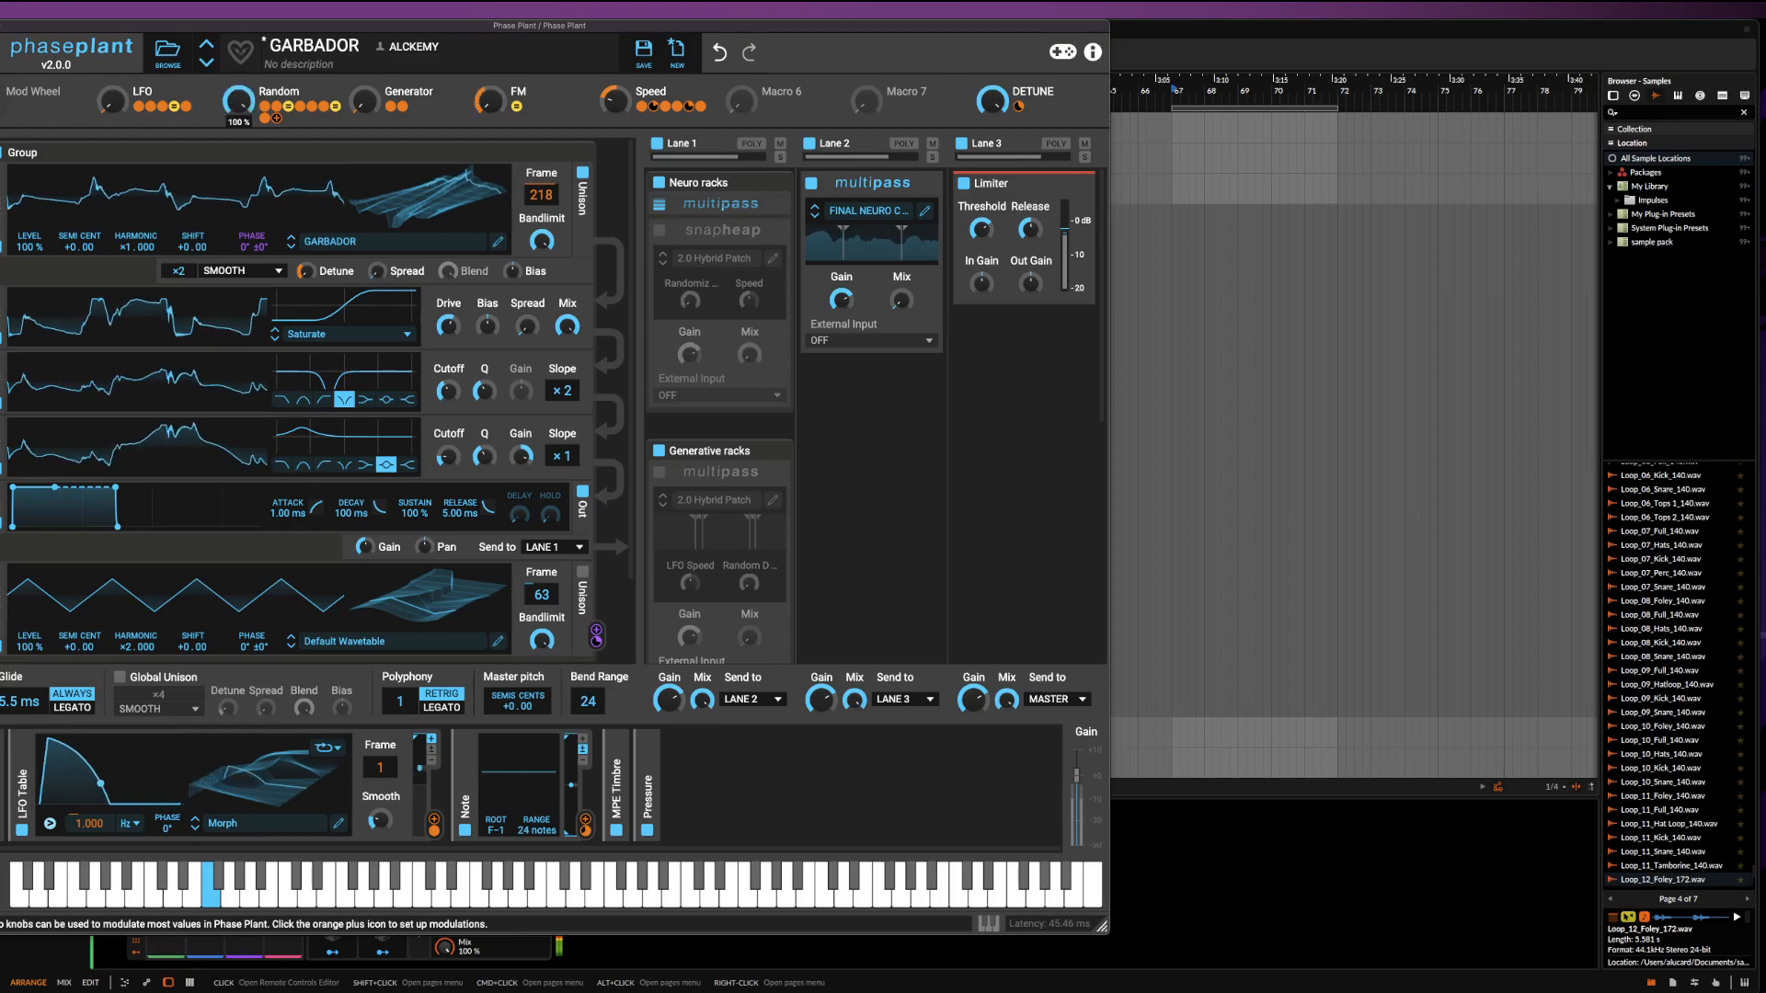
pyautogui.moveTo(239, 106); pyautogui.dragTo(239, 198)
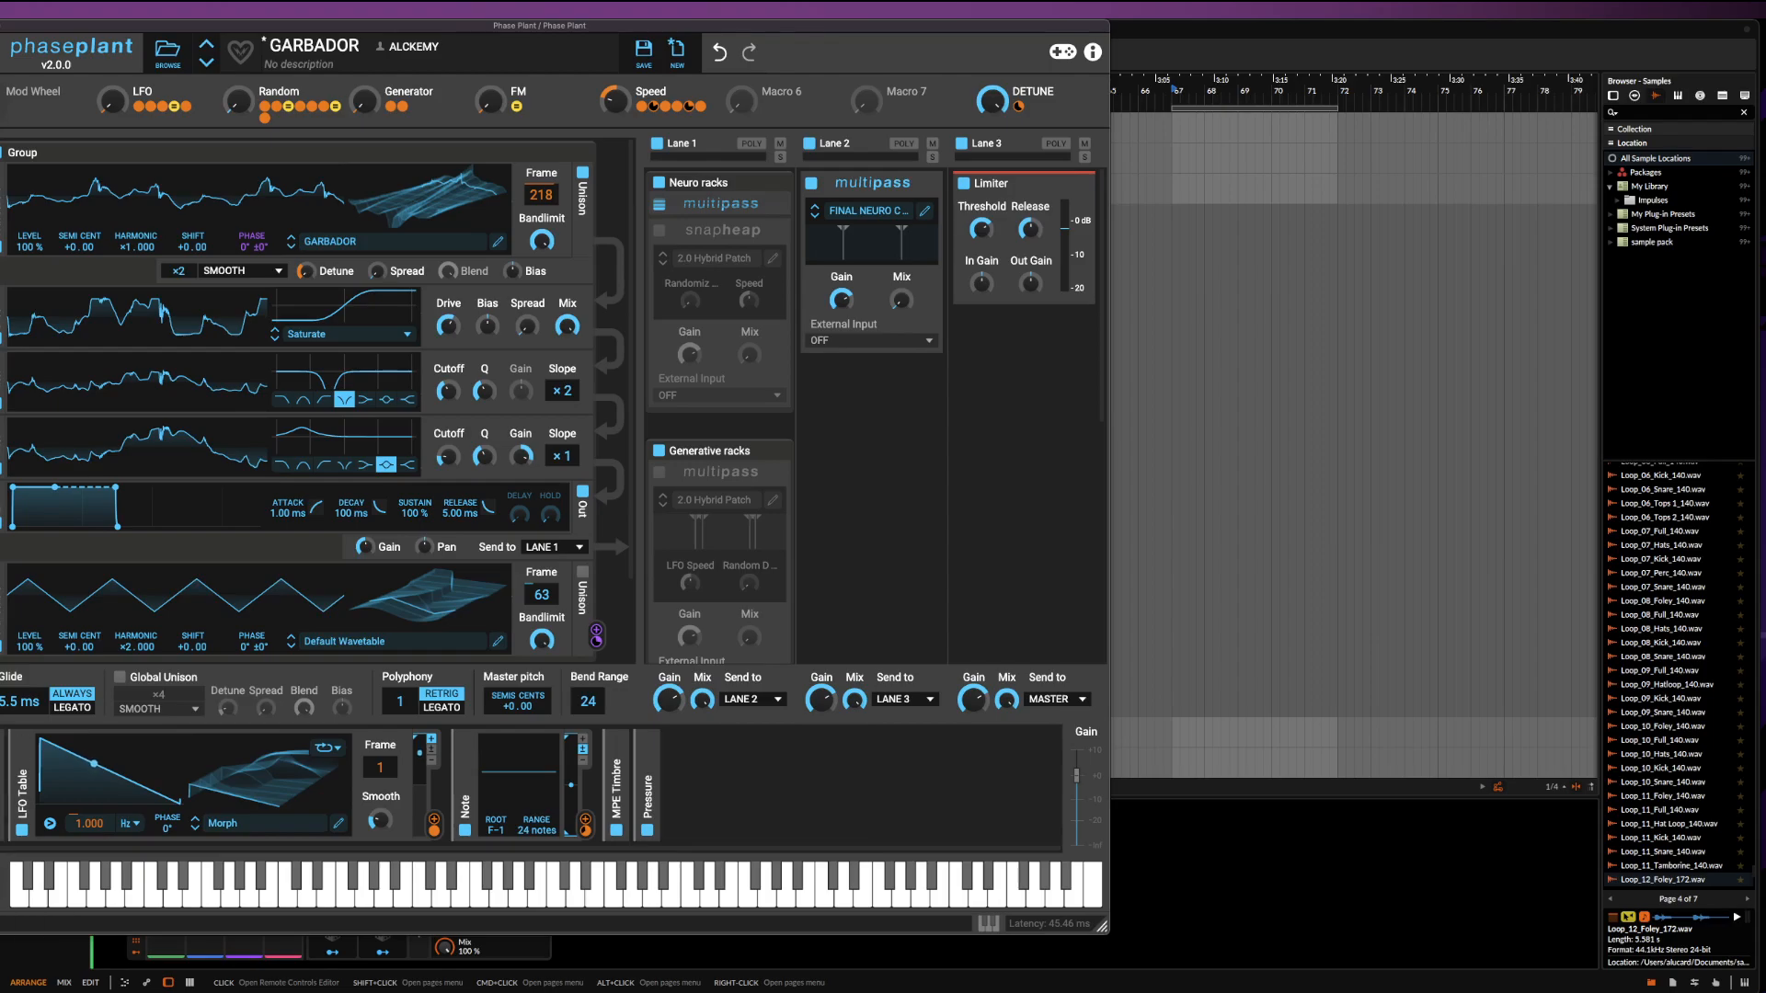
# Try the Random modulator's Smooth at 10 % and 0 %, and return it to 100 %
pyautogui.hscroll(-5, 55, 768)
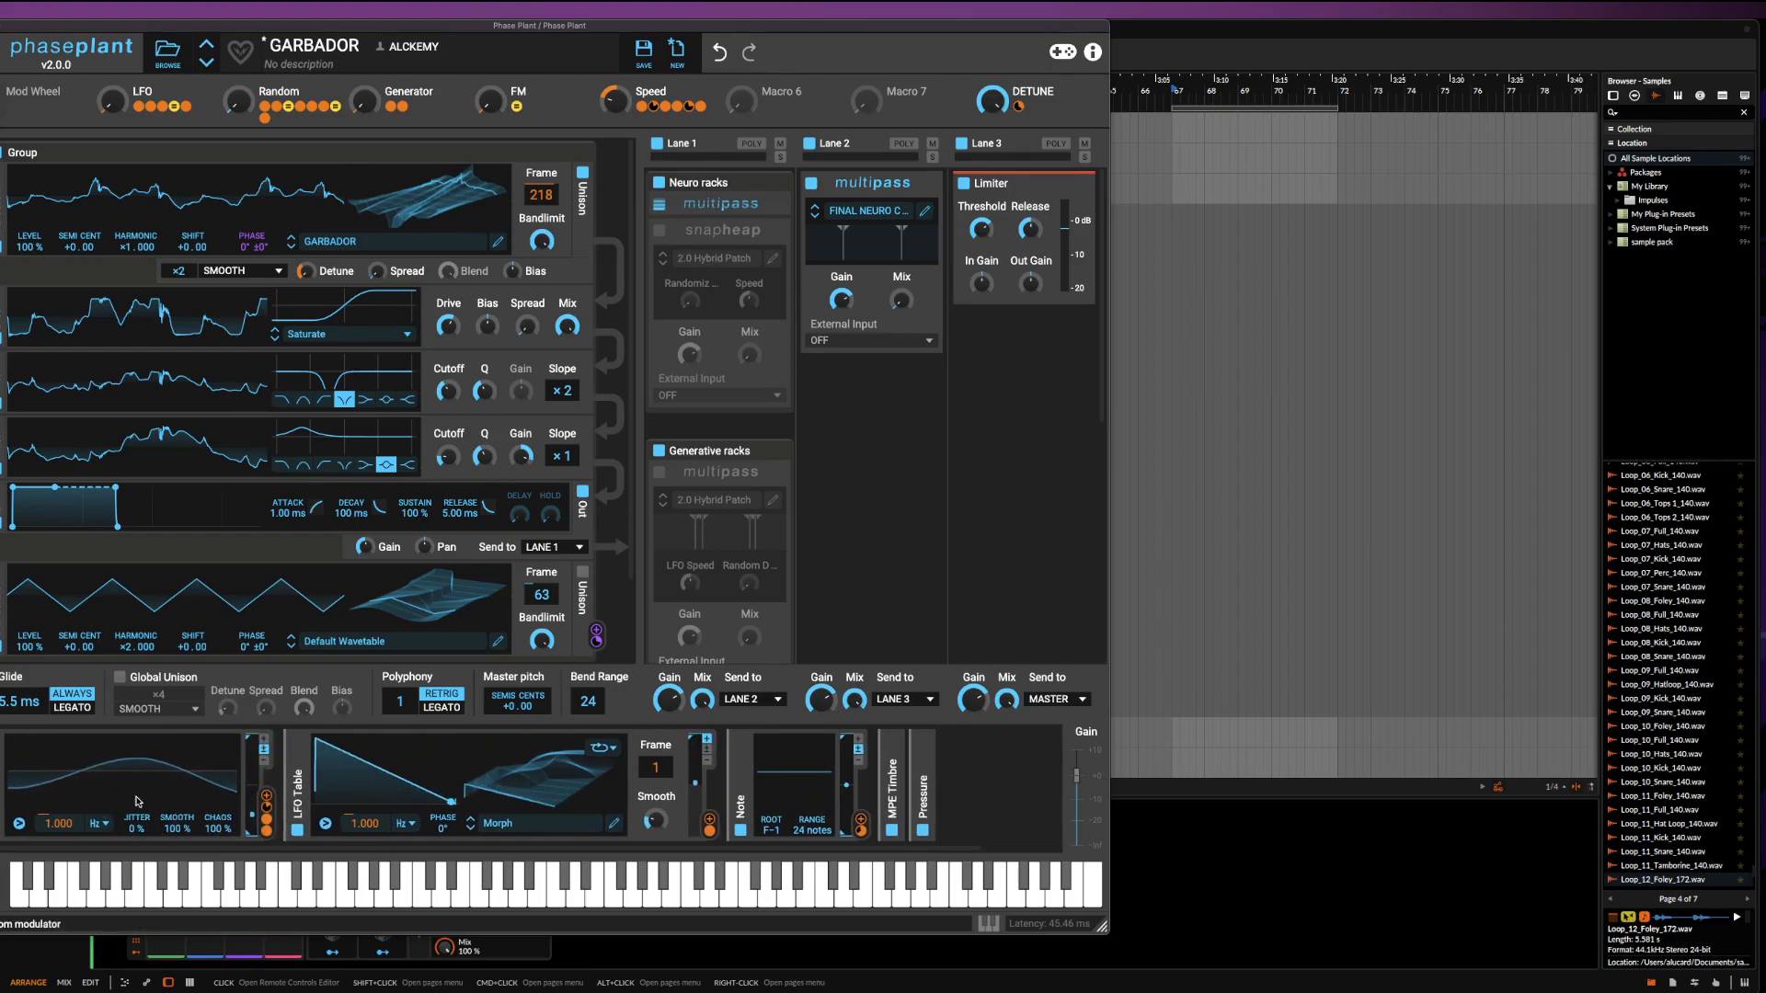
pyautogui.moveTo(177, 835); pyautogui.dragTo(178, 965)
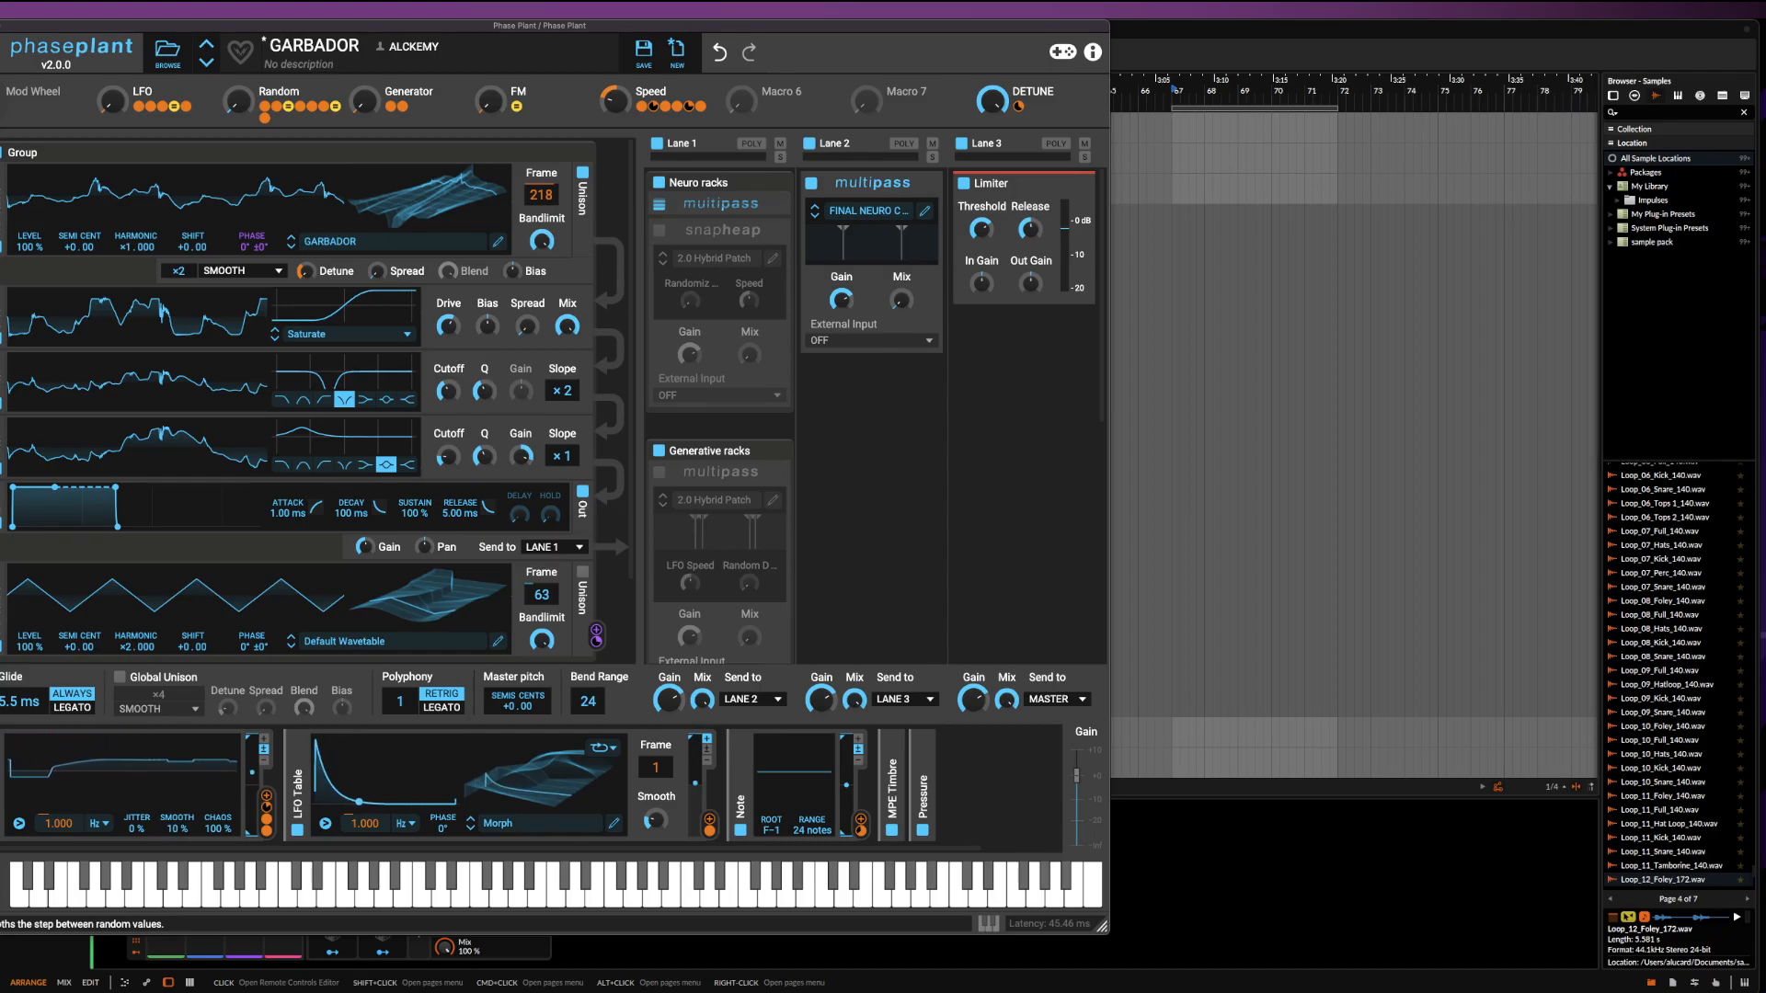
pyautogui.doubleClick(178, 831)
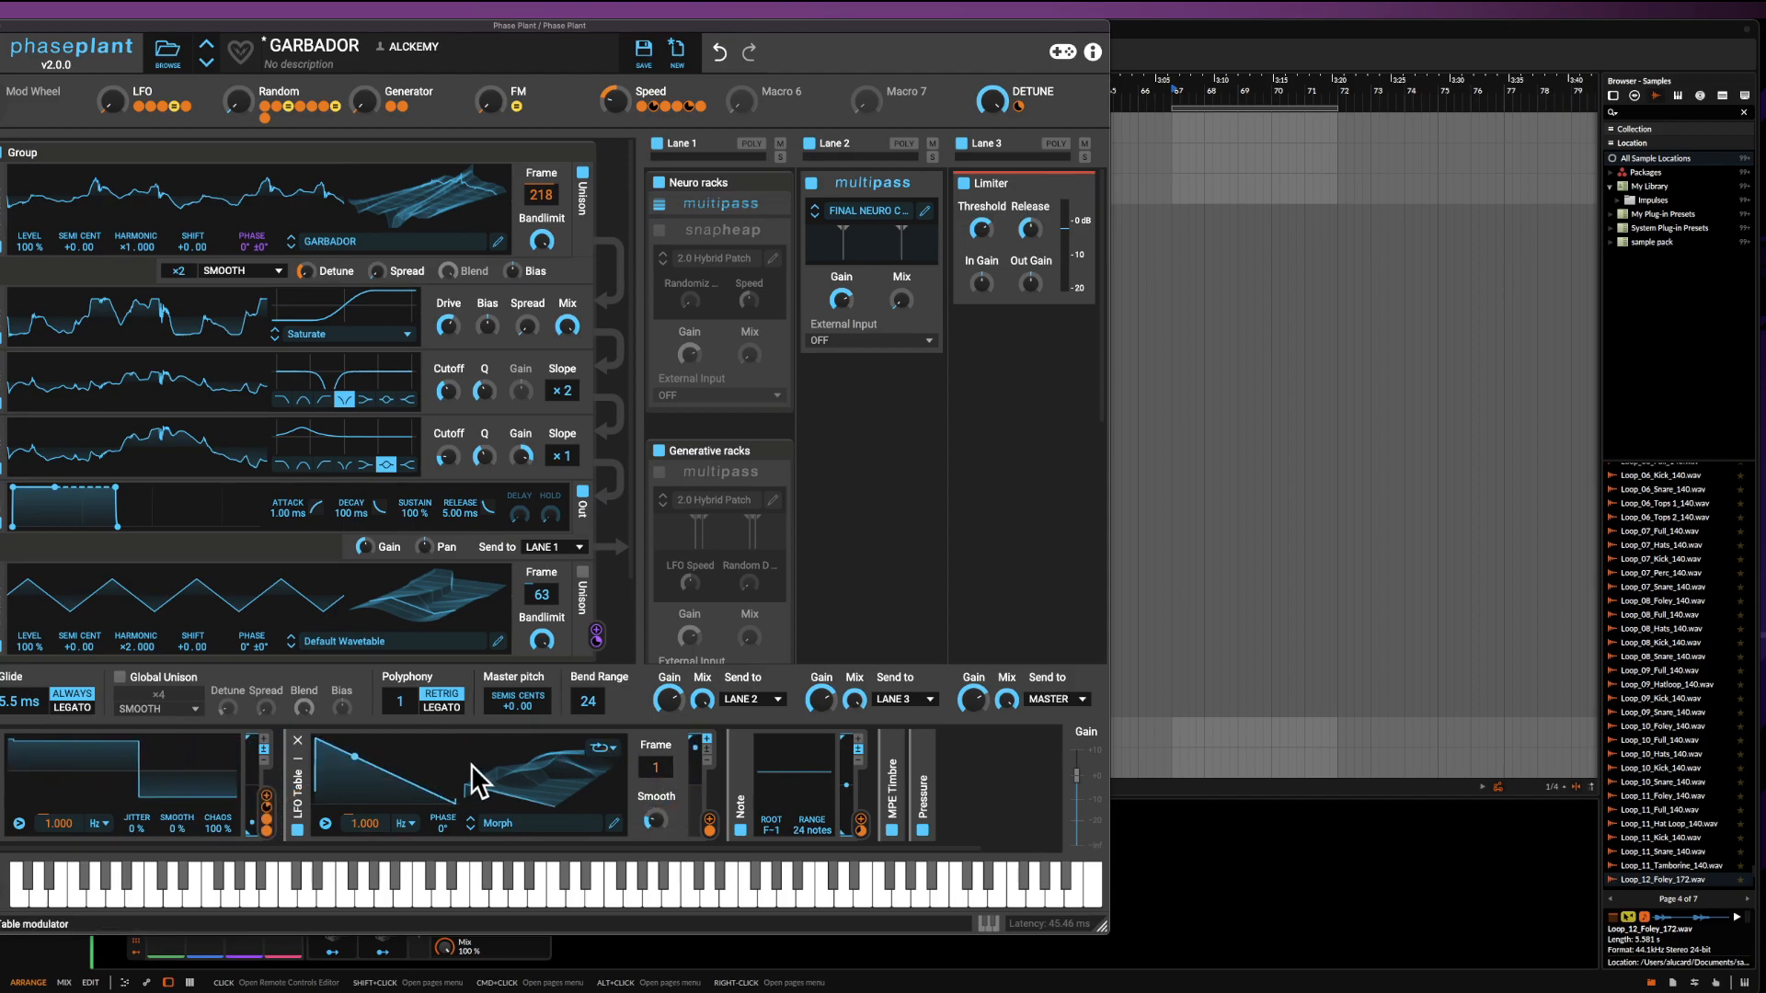
pyautogui.moveTo(177, 828); pyautogui.dragTo(176, 782)
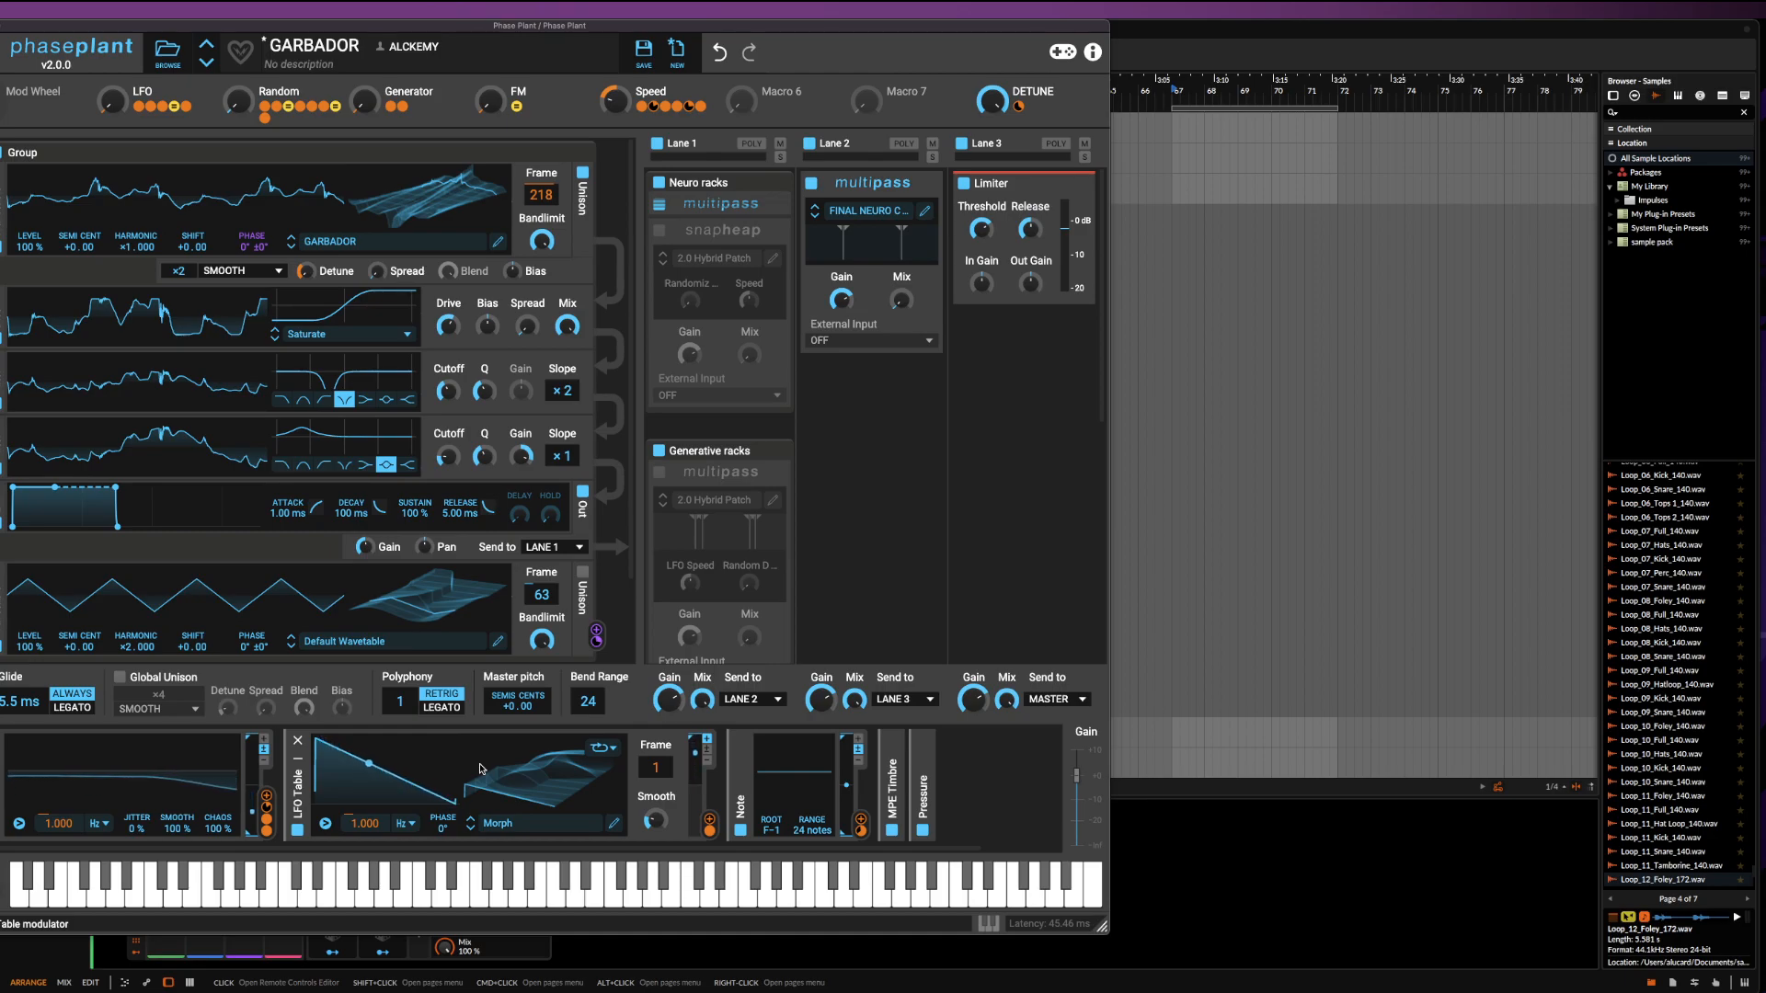
# Turn the Random macro fully up to audition the smoothed random modulation alongside the LFO Table
pyautogui.moveTo(400, 750); pyautogui.dragTo(400, 791)
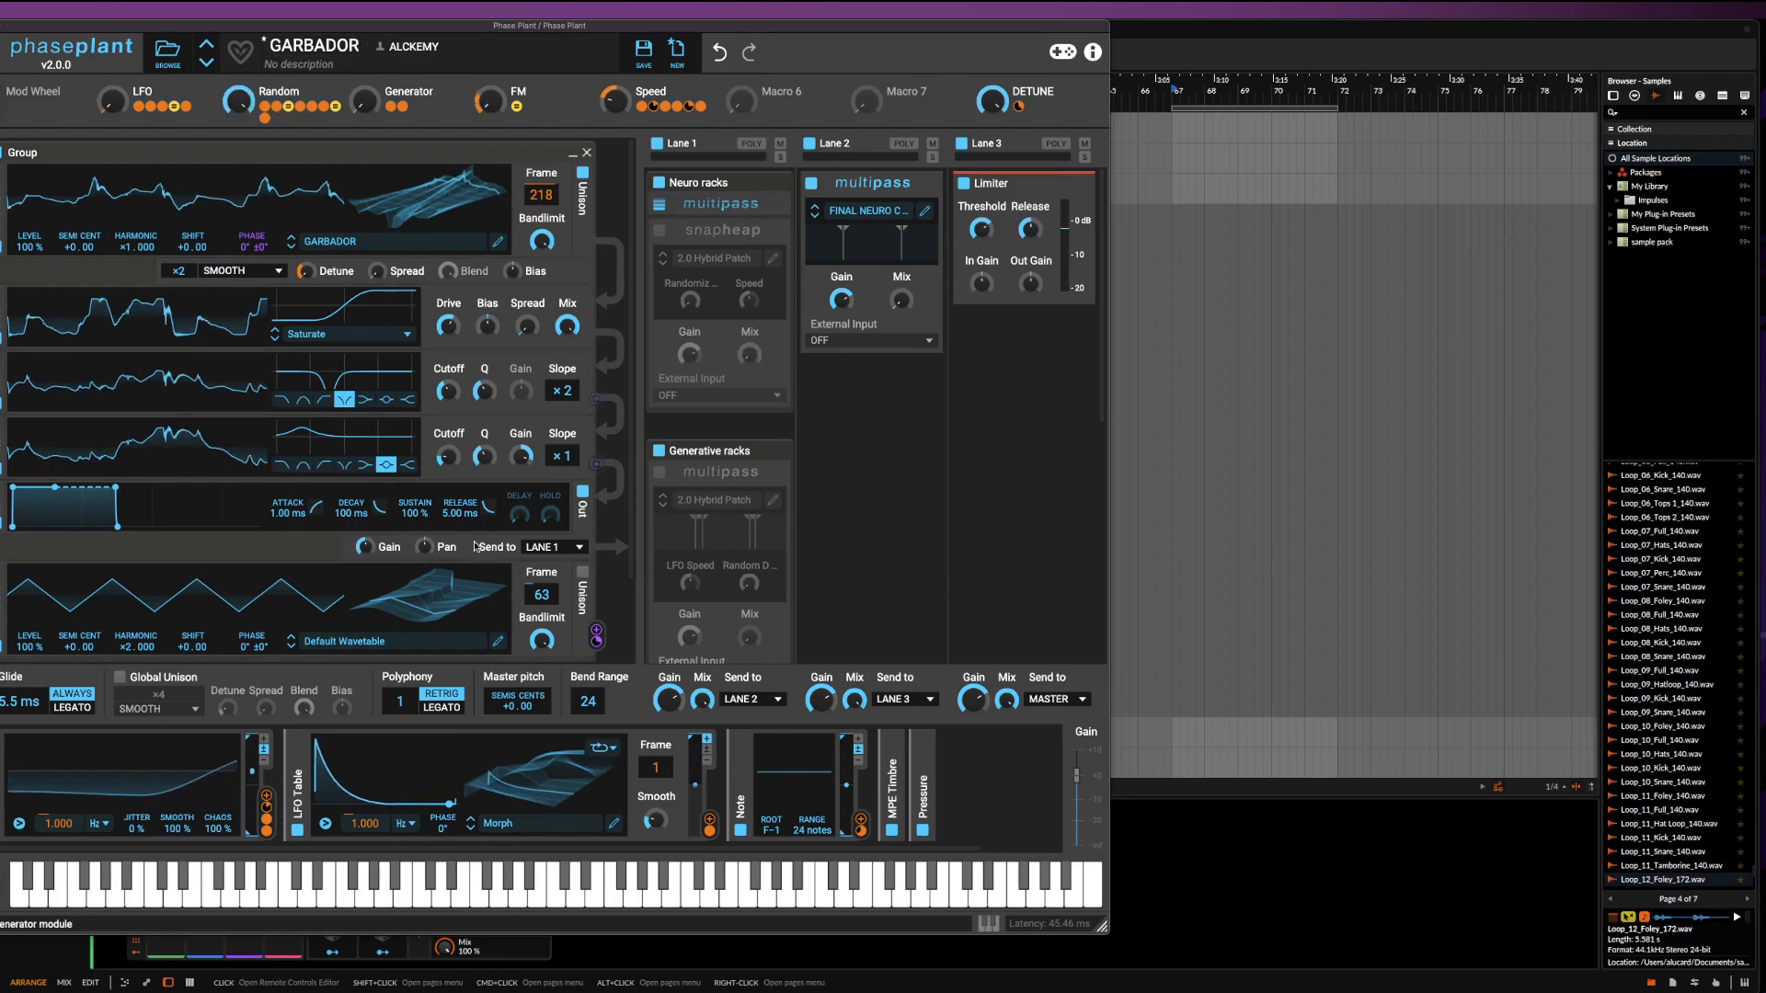
pyautogui.moveTo(405, 781); pyautogui.dragTo(364, 805)
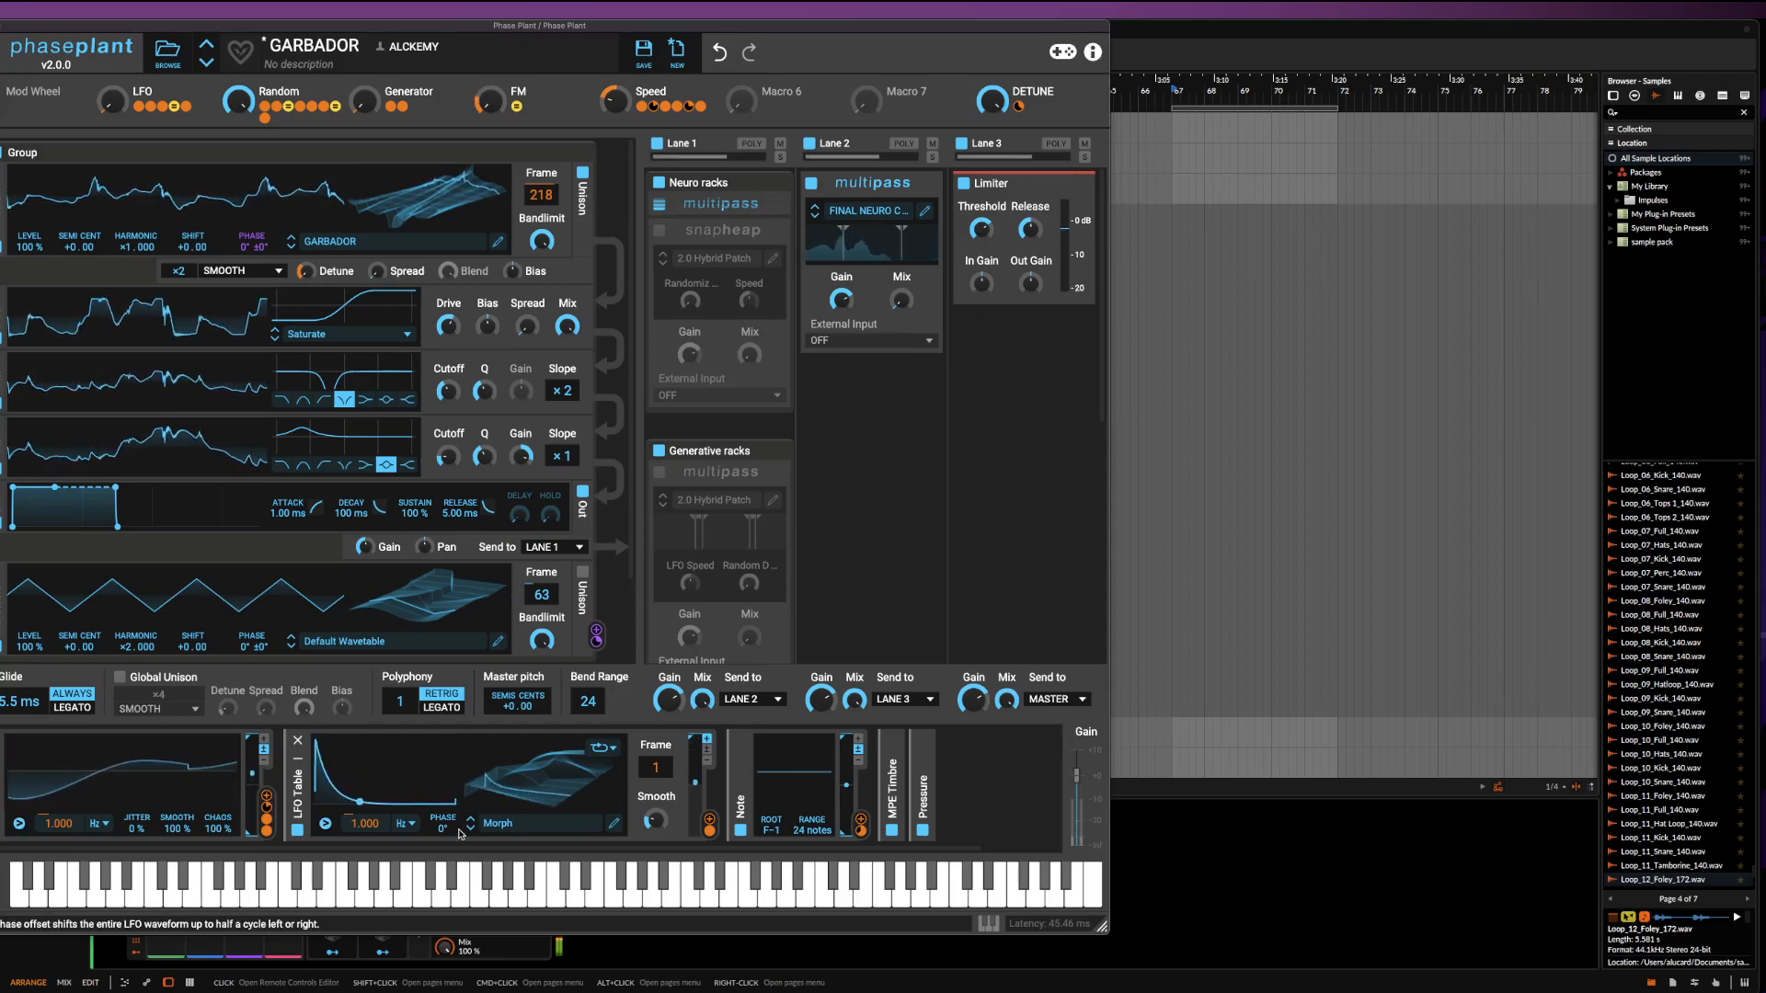